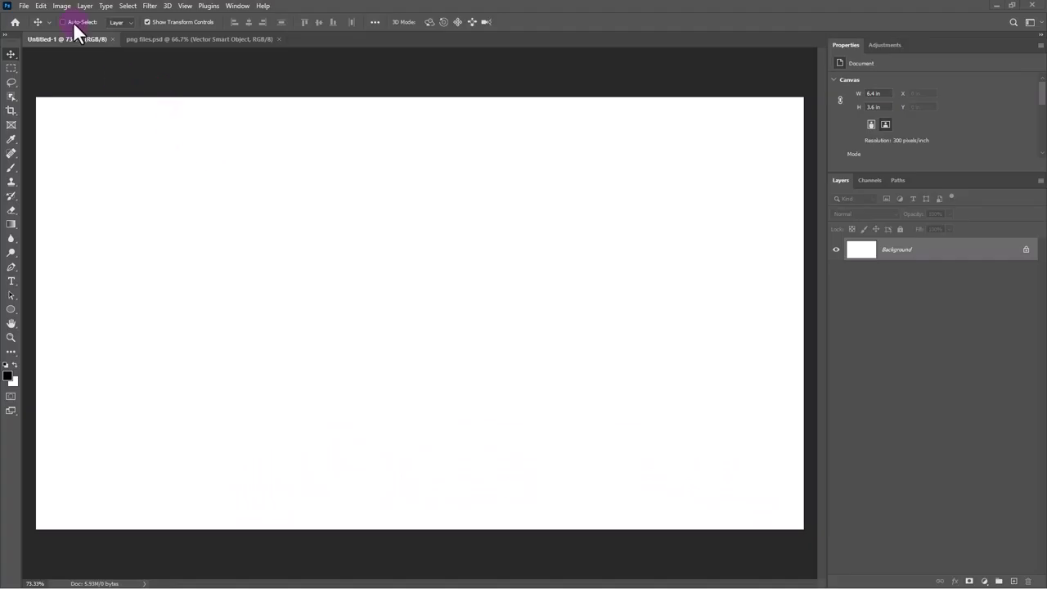
# Check the document's Image Size height and resolution, then close without changes.
pyautogui.click(63, 7)
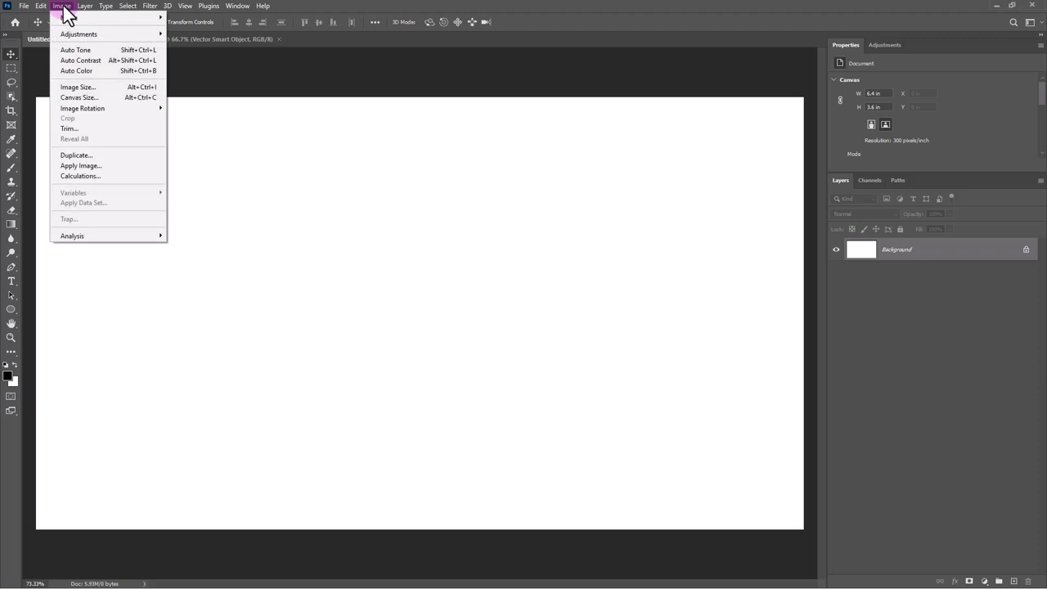
pyautogui.click(78, 87)
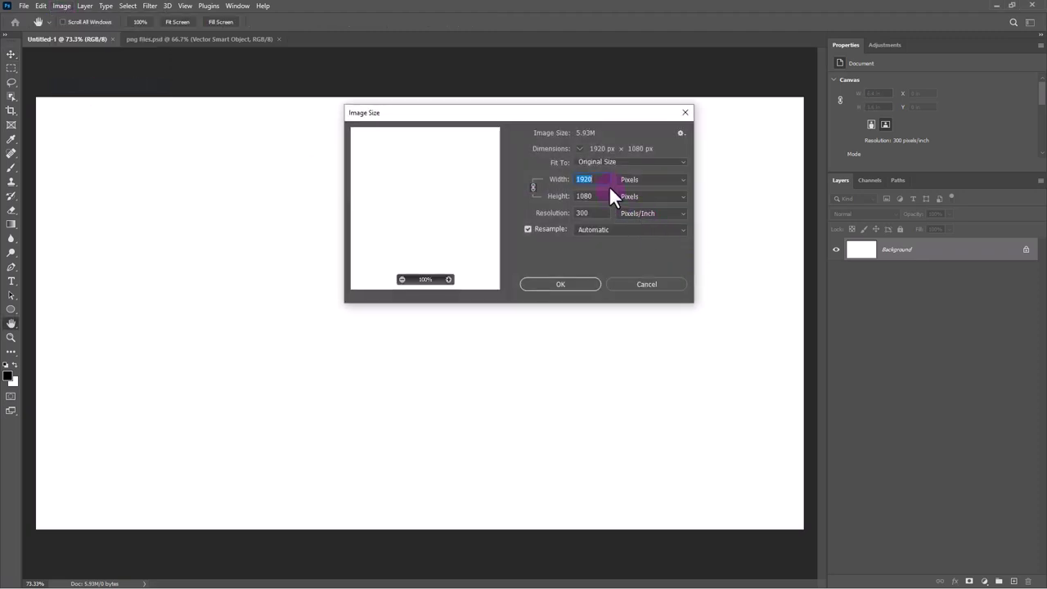
pyautogui.click(557, 197)
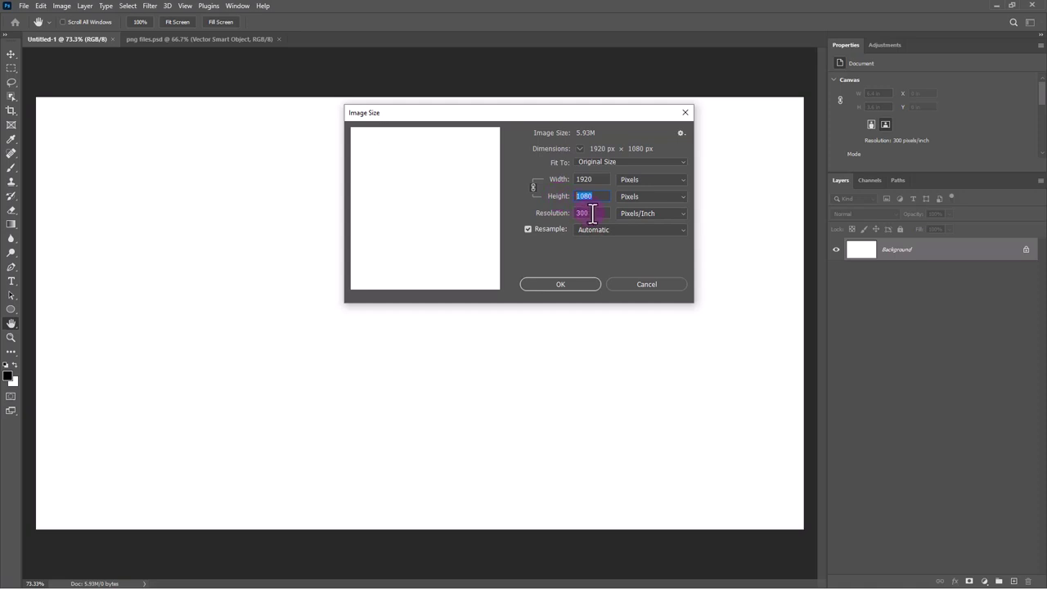
pyautogui.click(560, 216)
pyautogui.click(624, 281)
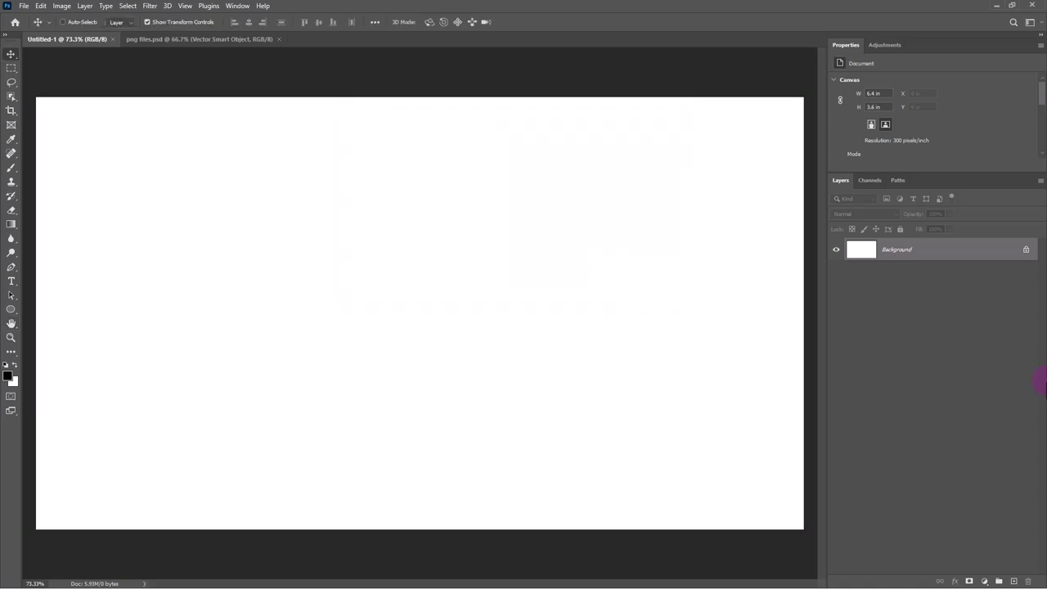
# Add a radial black-to-white Basics Gradient Fill at 136% scale, centred at the left edge.
pyautogui.click(985, 581)
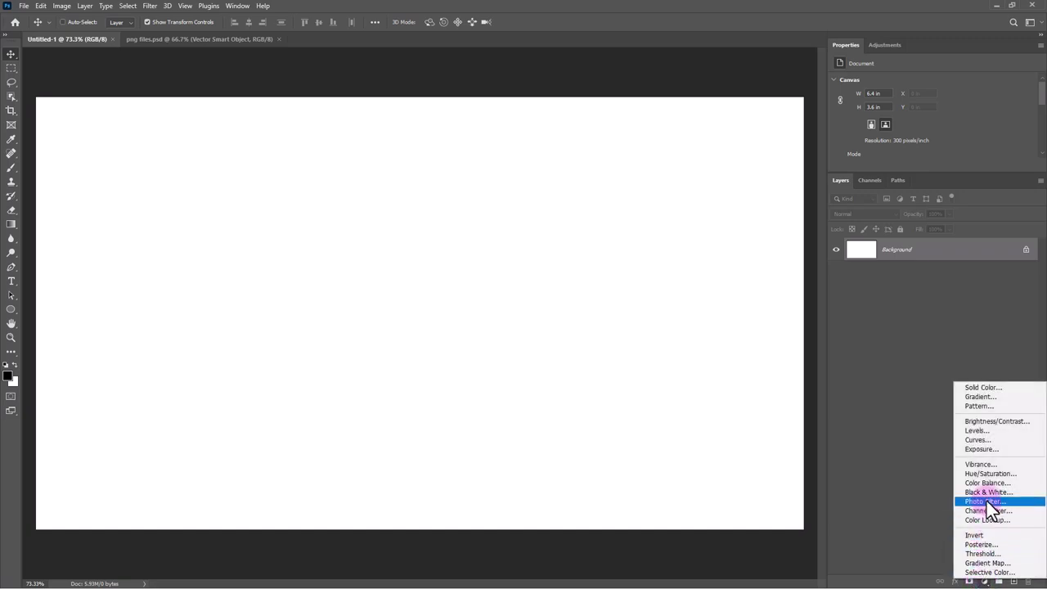
pyautogui.click(986, 397)
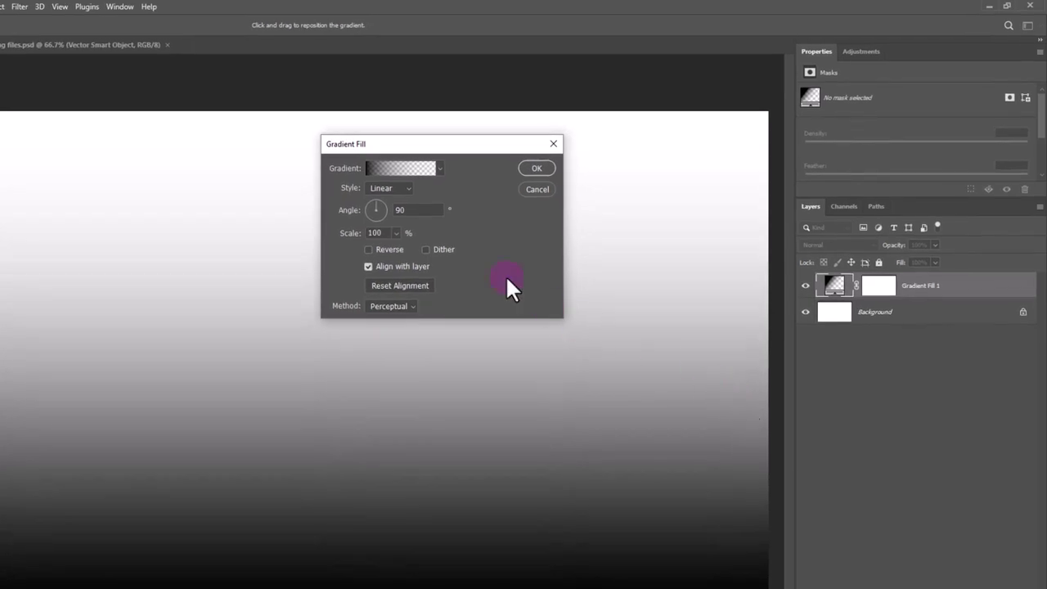
pyautogui.click(439, 170)
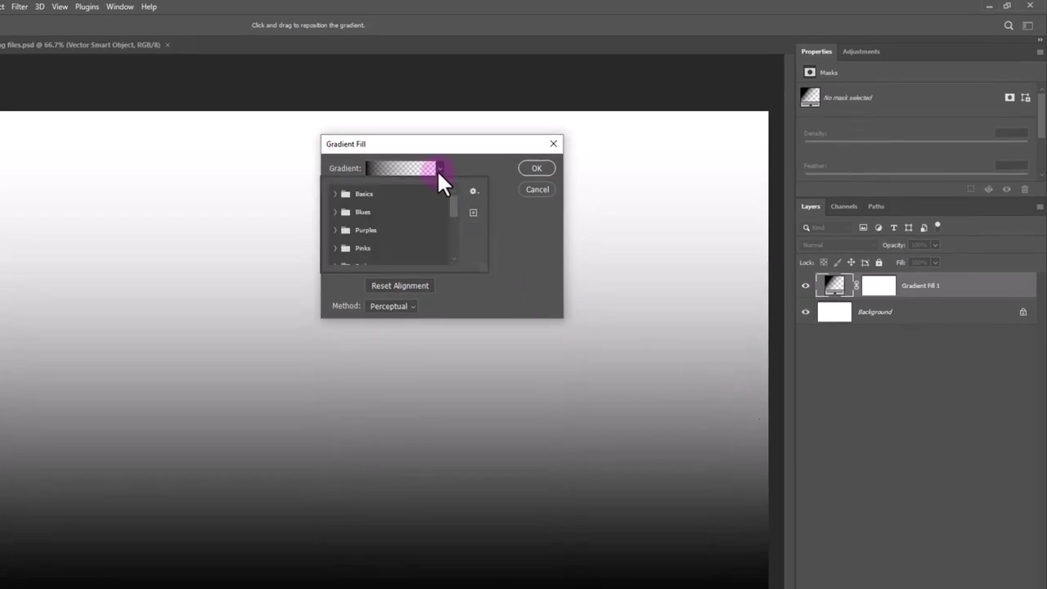
pyautogui.click(336, 196)
pyautogui.click(350, 213)
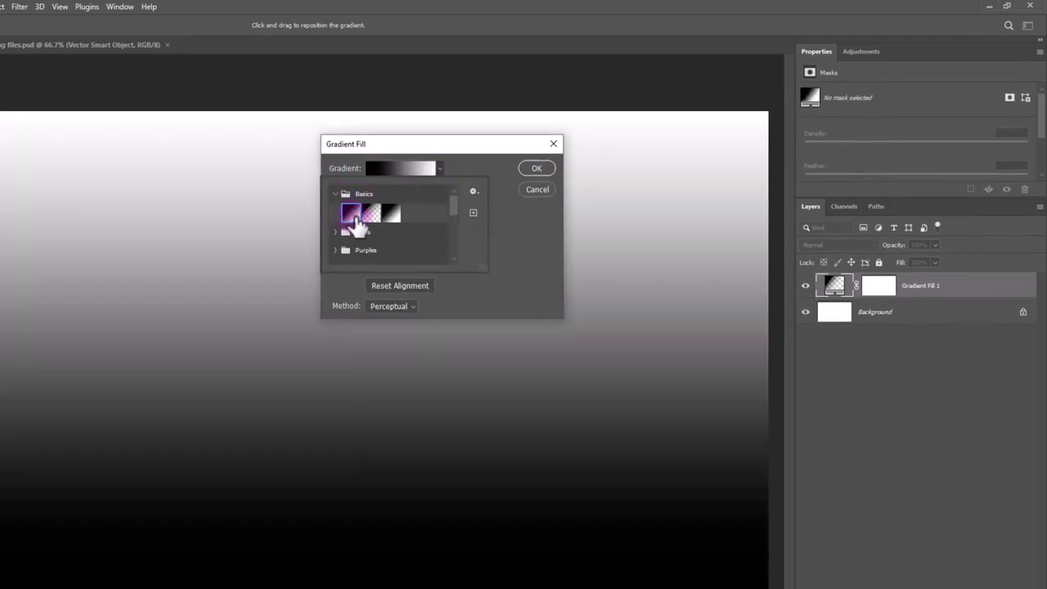
pyautogui.click(473, 160)
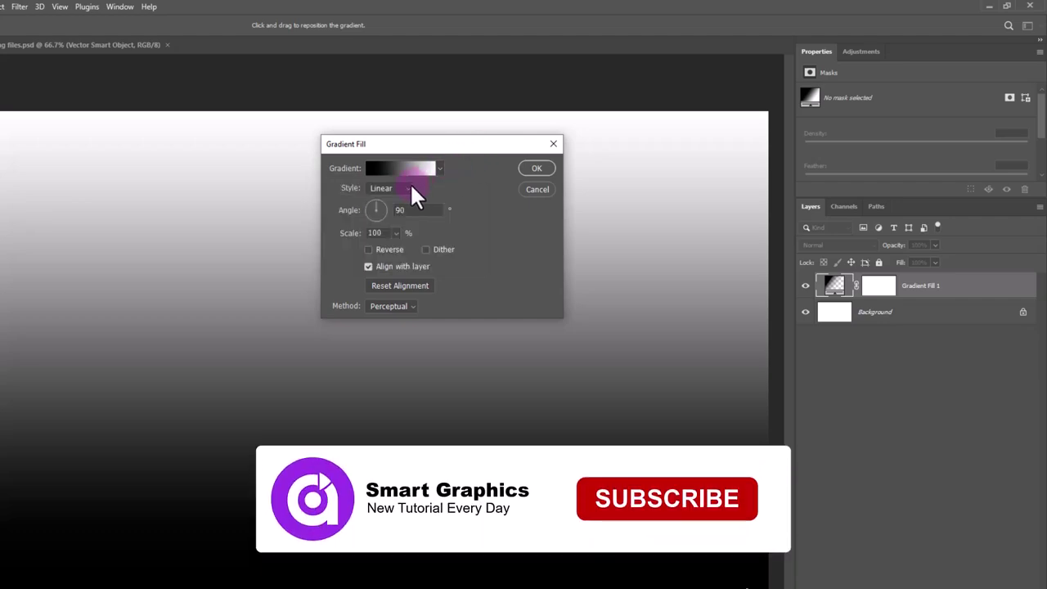
pyautogui.click(405, 189)
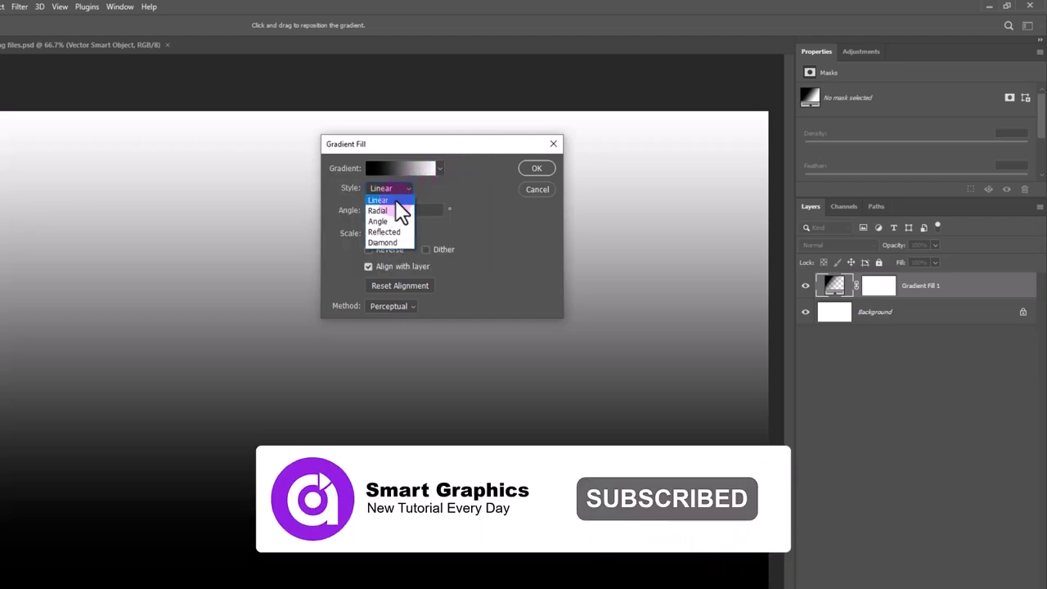
pyautogui.click(387, 210)
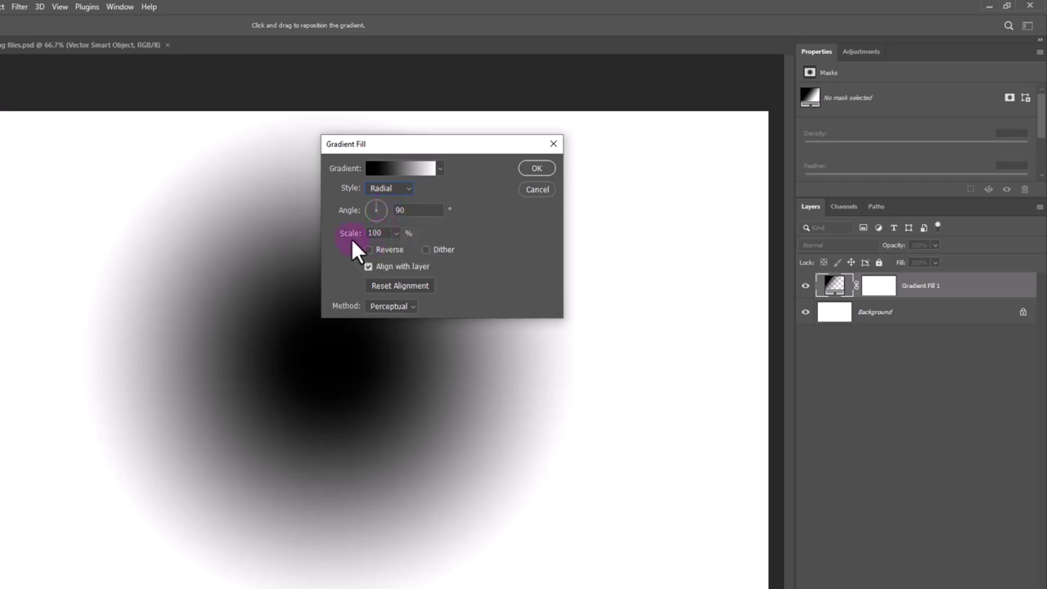
pyautogui.moveTo(351, 237); pyautogui.dragTo(375, 239)
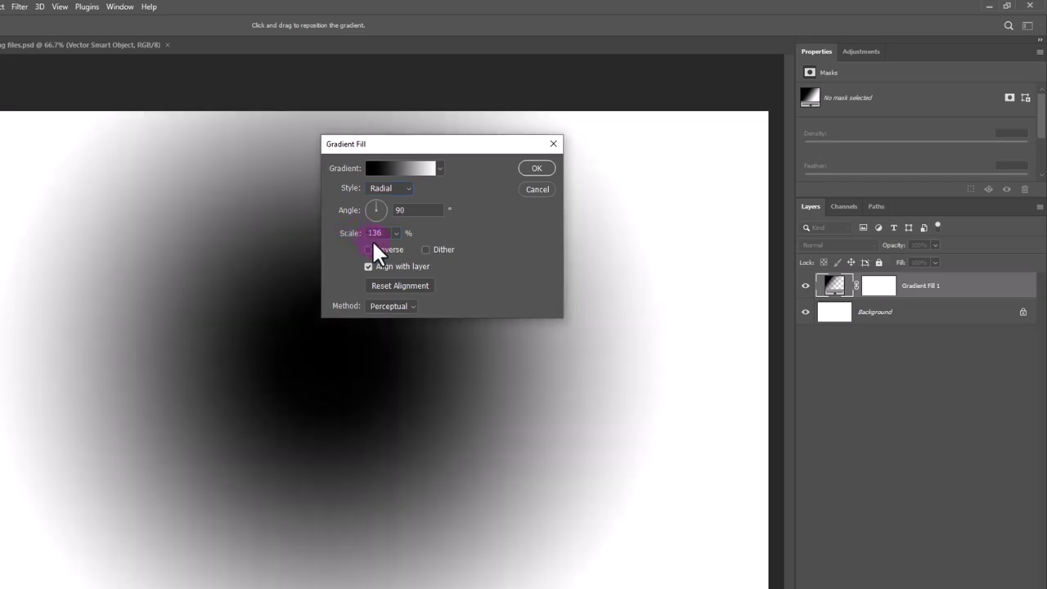
pyautogui.moveTo(346, 383); pyautogui.dragTo(72, 313)
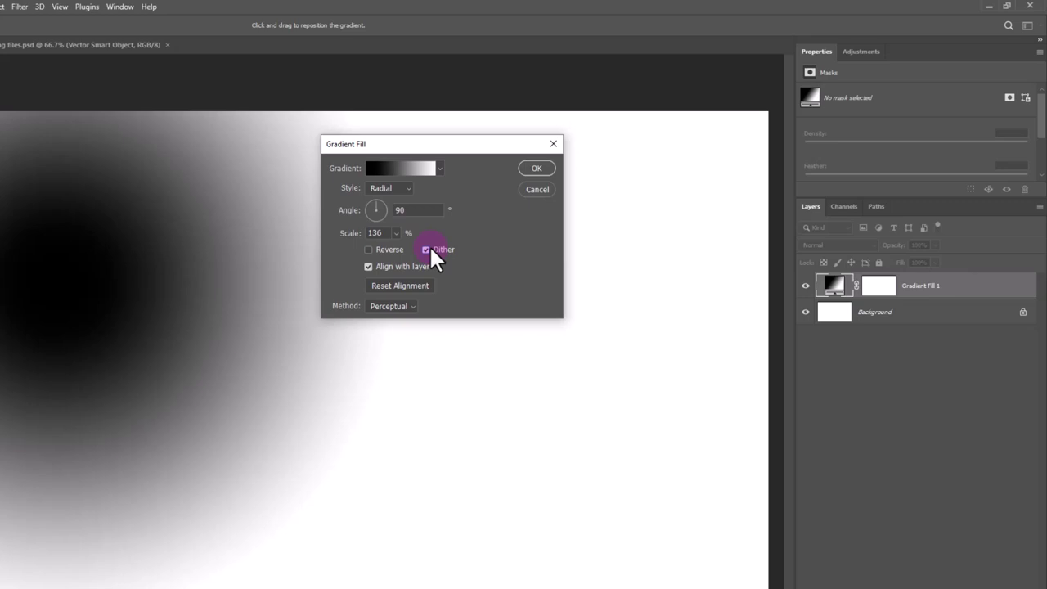
# Recolour the gradient stops to blue #2992dc and light blue #6ddbff.
pyautogui.click(411, 169)
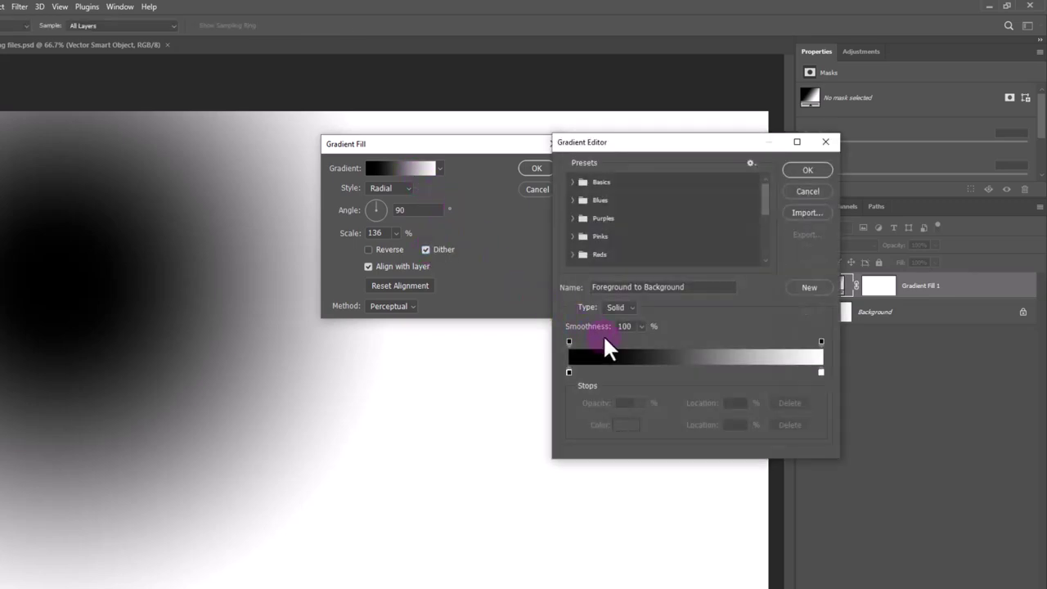
pyautogui.doubleClick(569, 373)
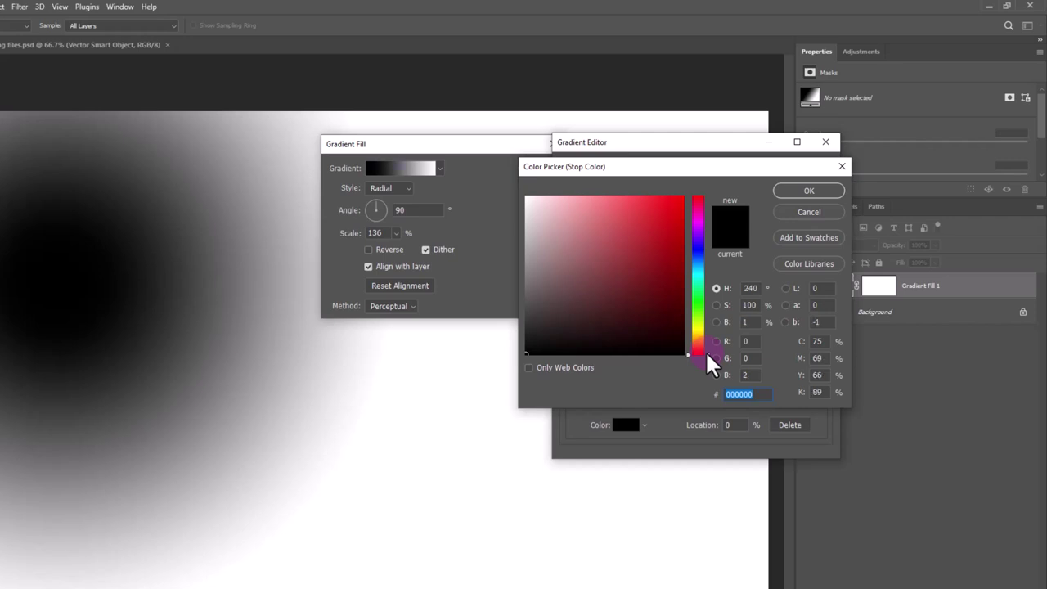
pyautogui.write('299')
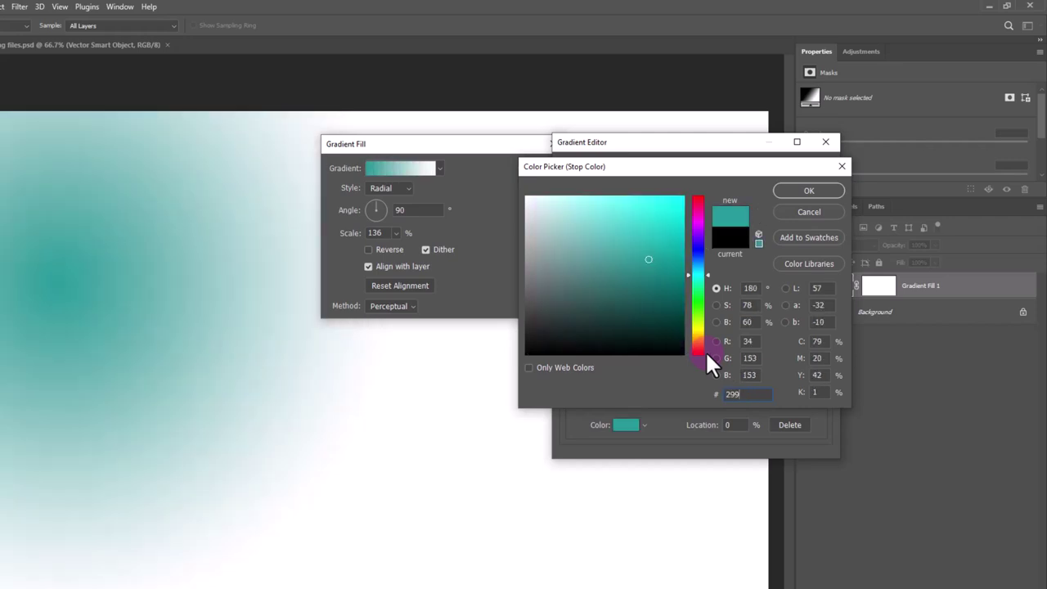
pyautogui.write('2d')
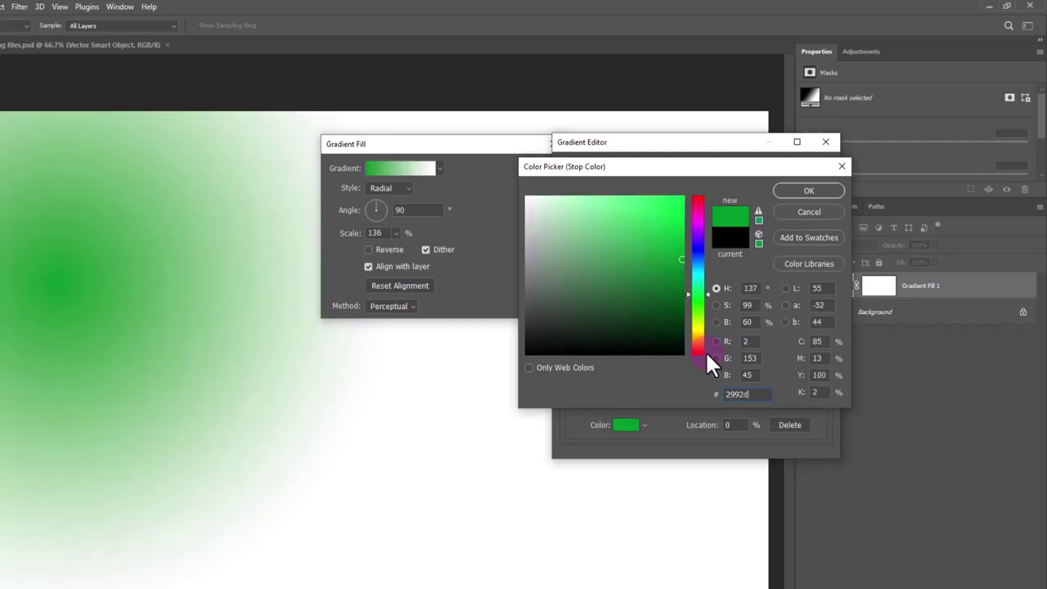
pyautogui.write('c')
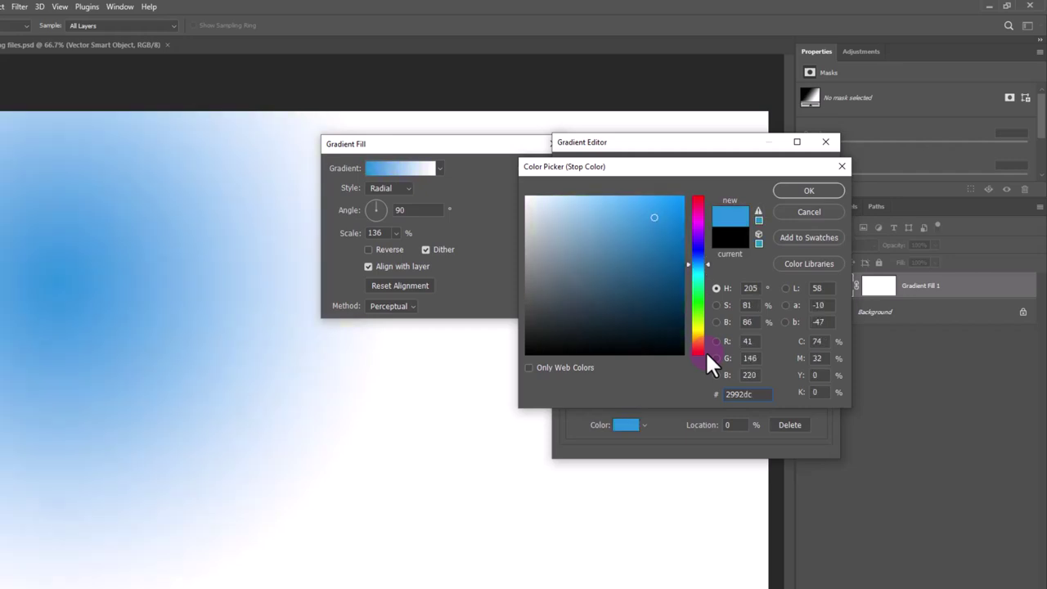
pyautogui.click(808, 191)
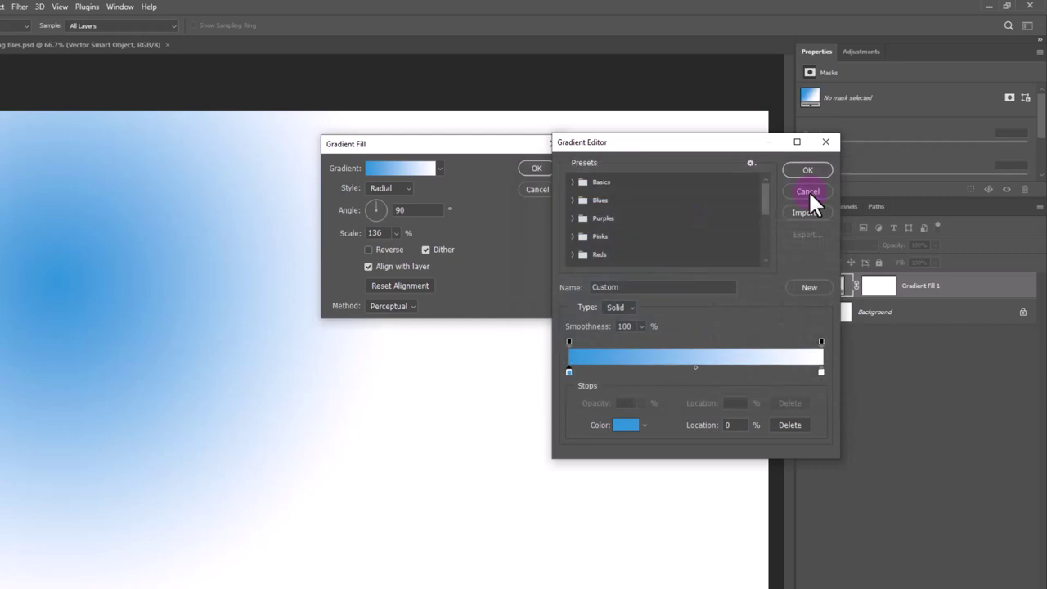
pyautogui.doubleClick(822, 373)
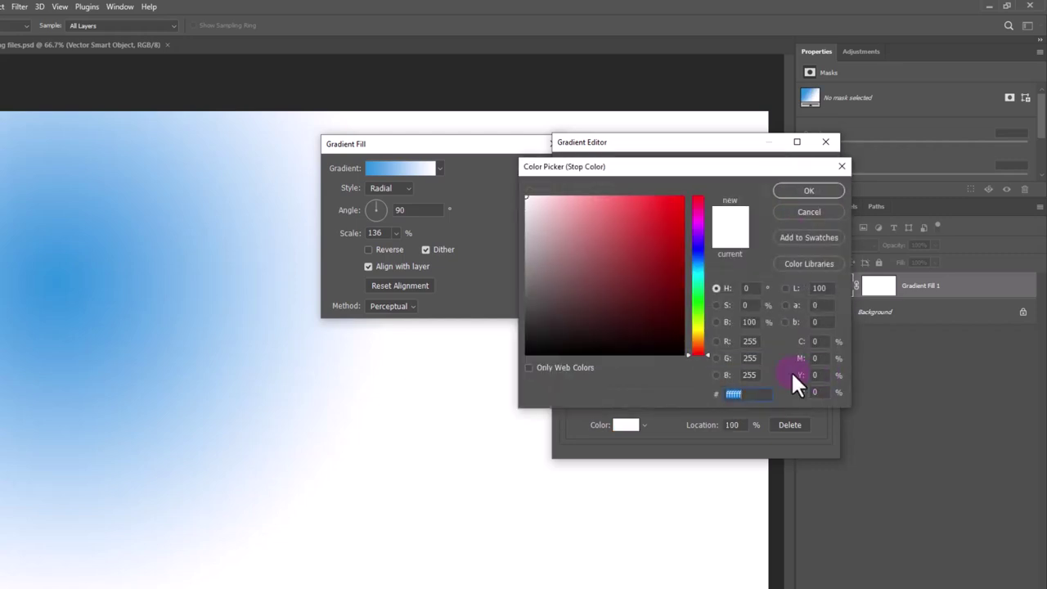
pyautogui.write('6')
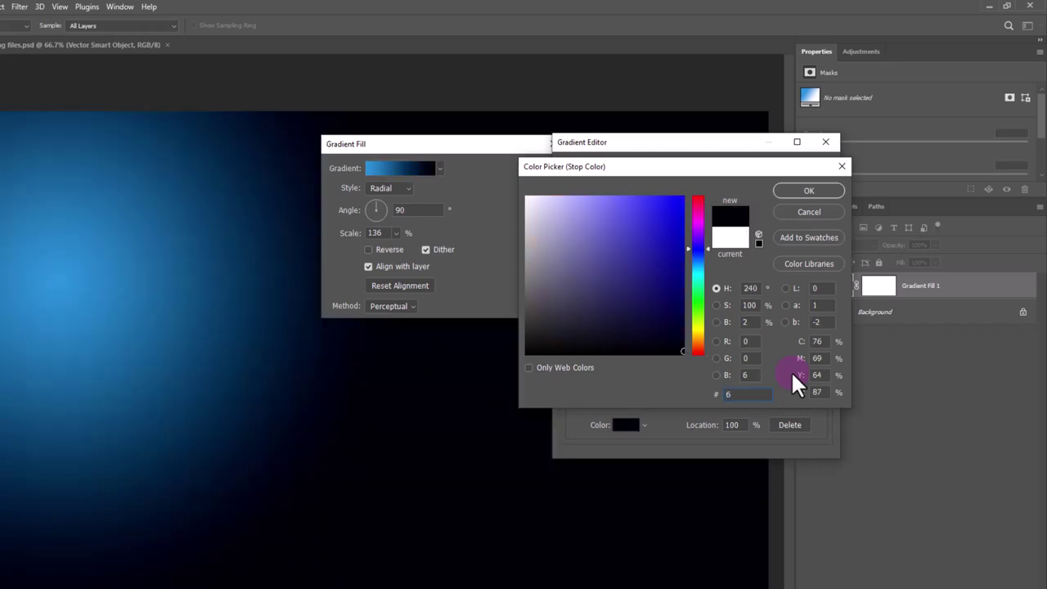
pyautogui.write('dd')
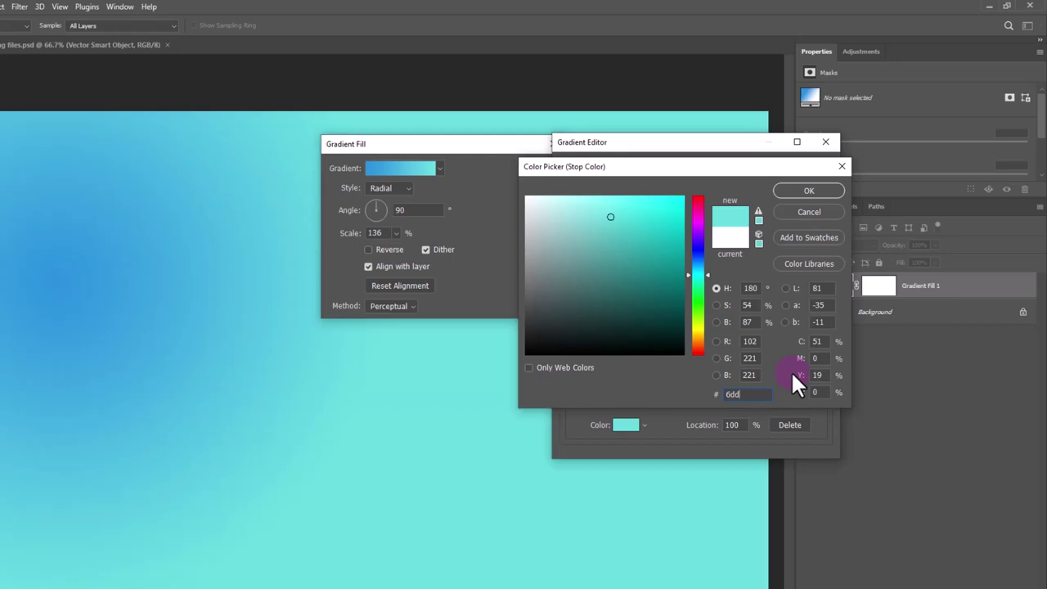
pyautogui.write('bff')
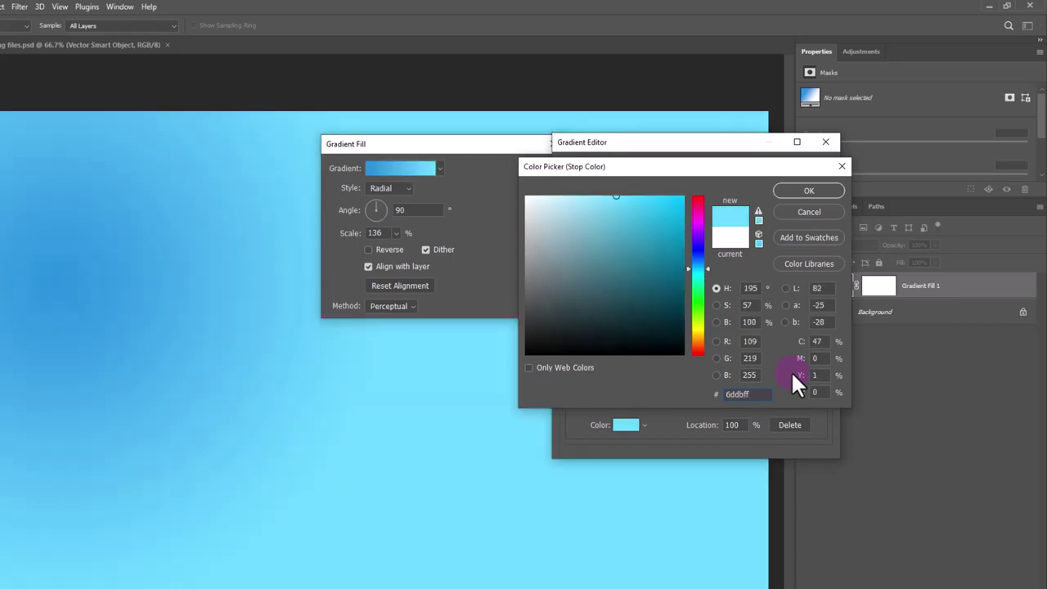
pyautogui.click(828, 191)
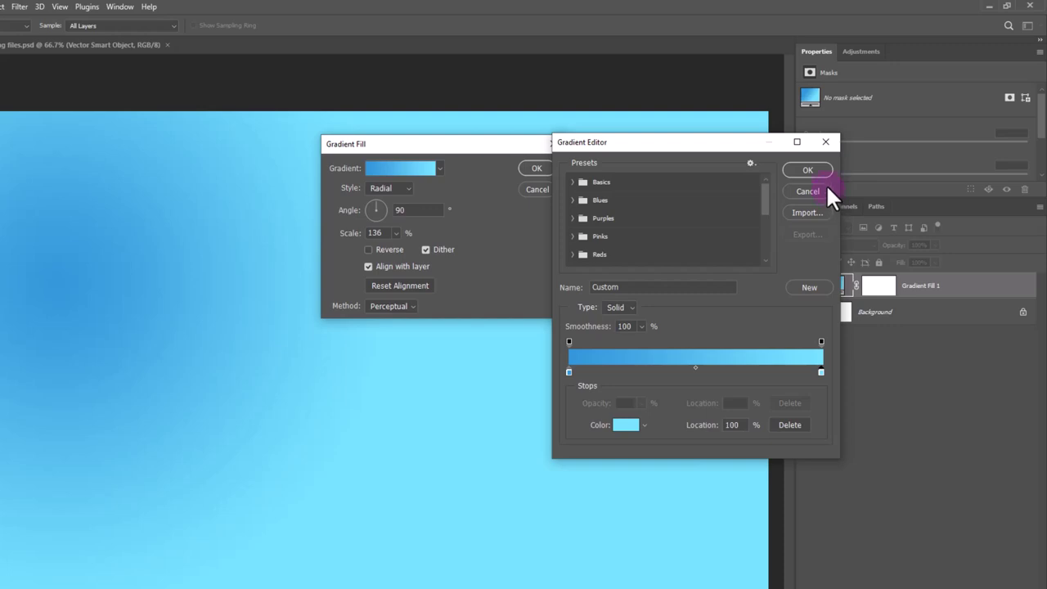
pyautogui.click(815, 168)
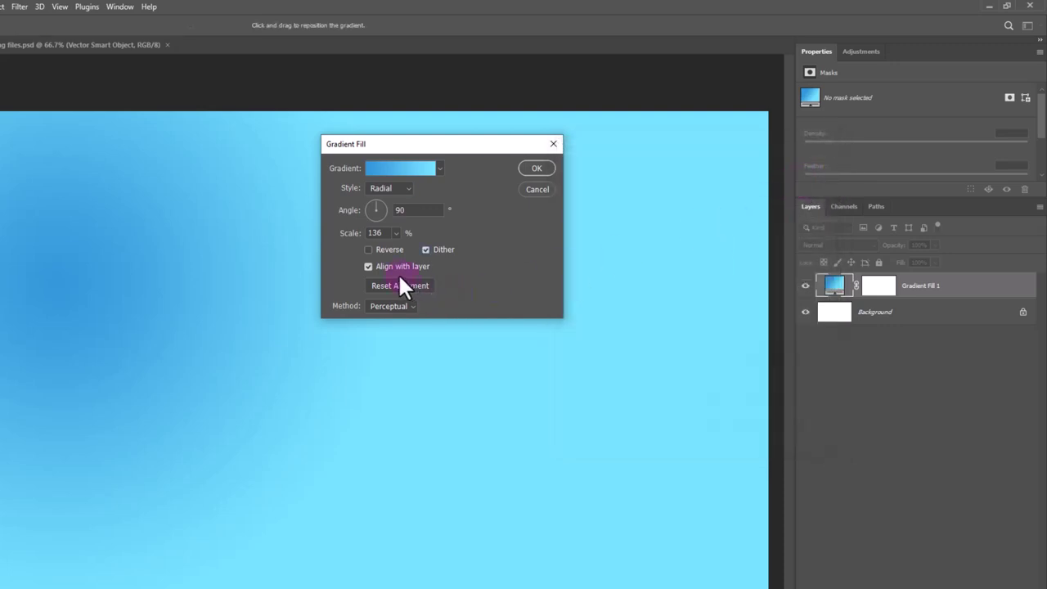
# Reverse the radial gradient, reposition its bright centre, scale it to 208% and commit.
pyautogui.click(385, 248)
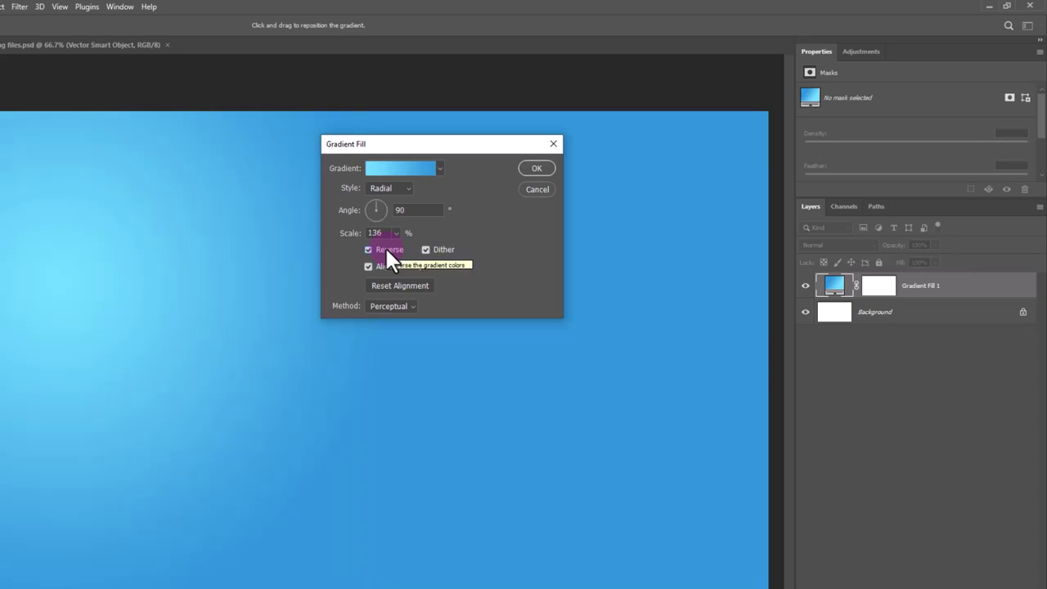
pyautogui.moveTo(122, 317); pyautogui.dragTo(129, 330)
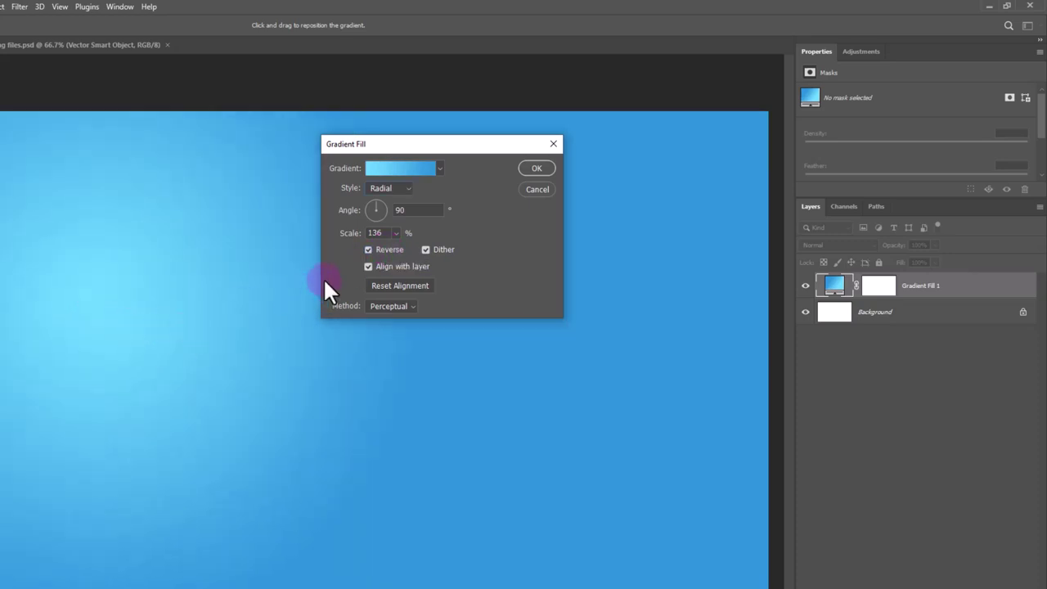
pyautogui.moveTo(352, 236); pyautogui.dragTo(375, 240)
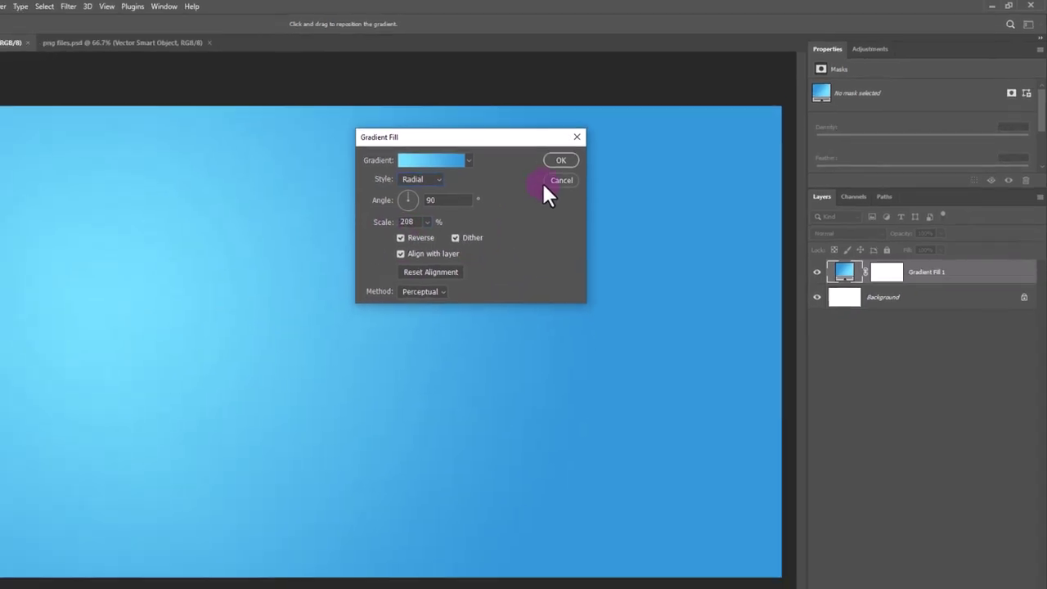
pyautogui.click(600, 148)
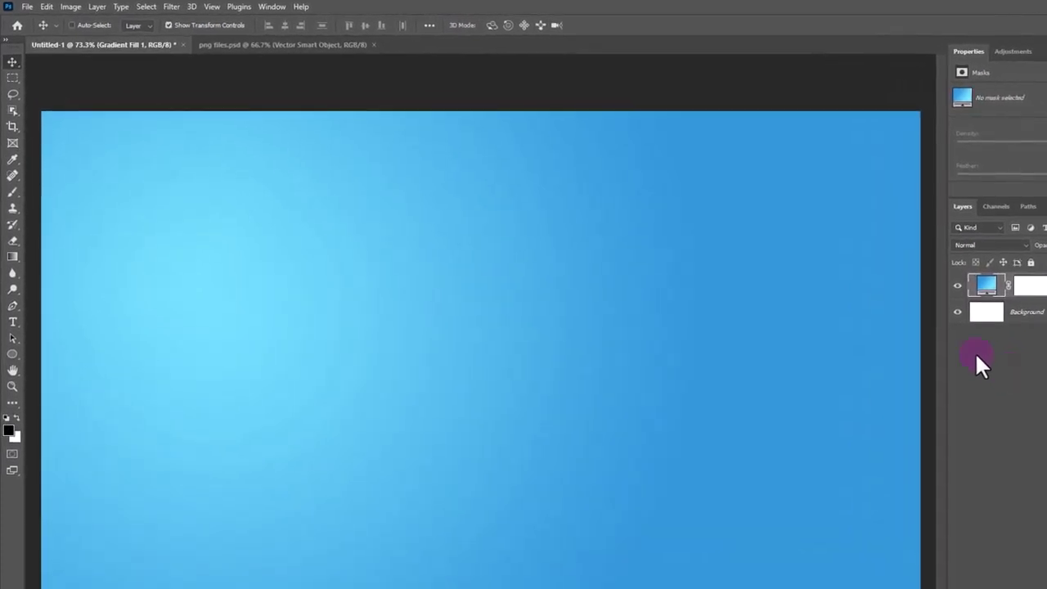
# With the Type tool, set the text size to 315 pt and the colour to #1d84cc.
pyautogui.click(13, 322)
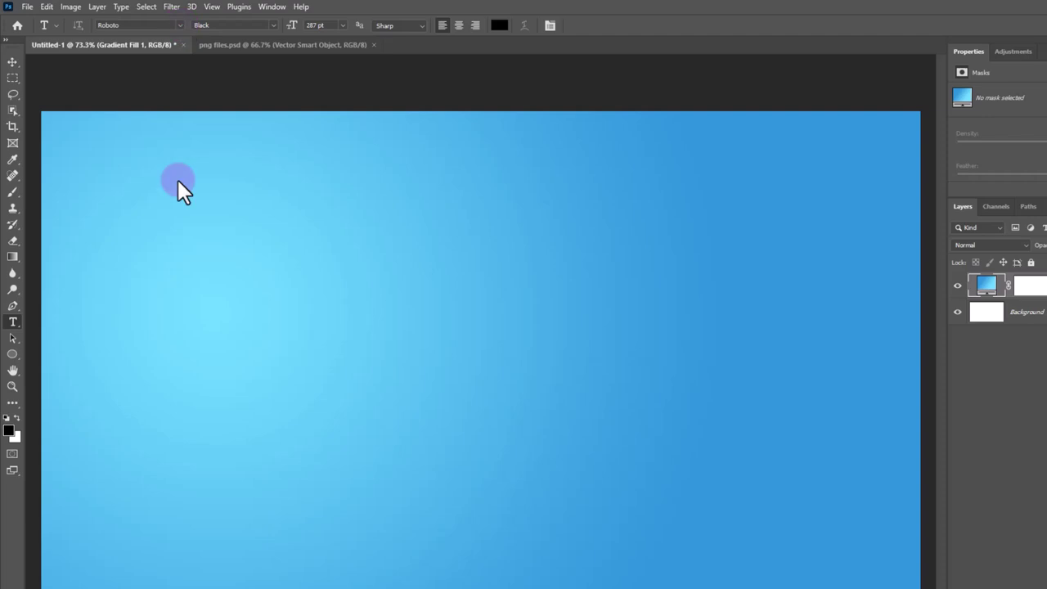
pyautogui.click(327, 25)
pyautogui.write('35')
pyautogui.click(499, 26)
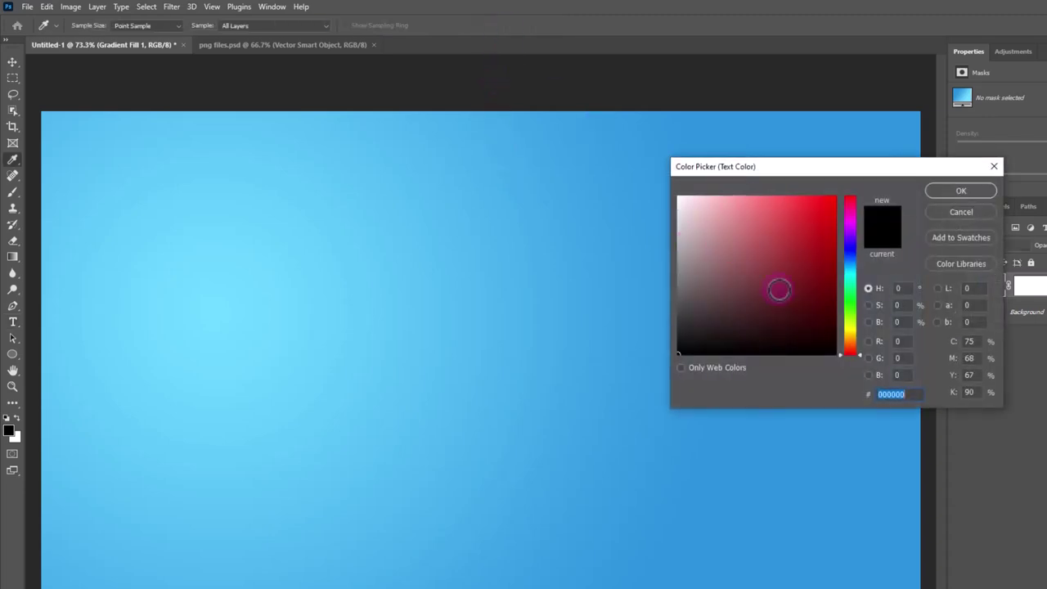
pyautogui.write('1d')
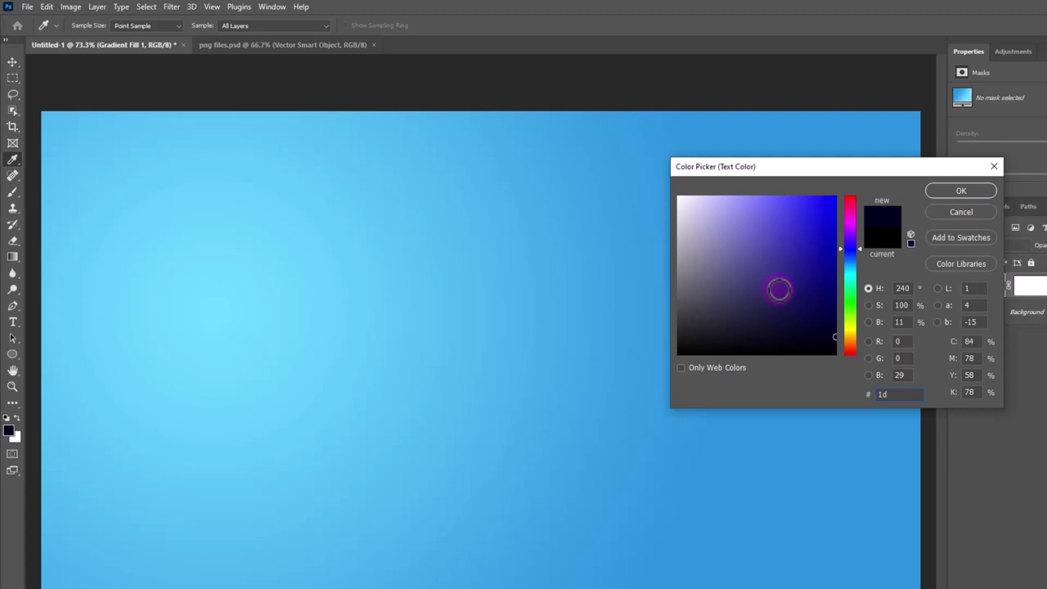
pyautogui.write('84cc')
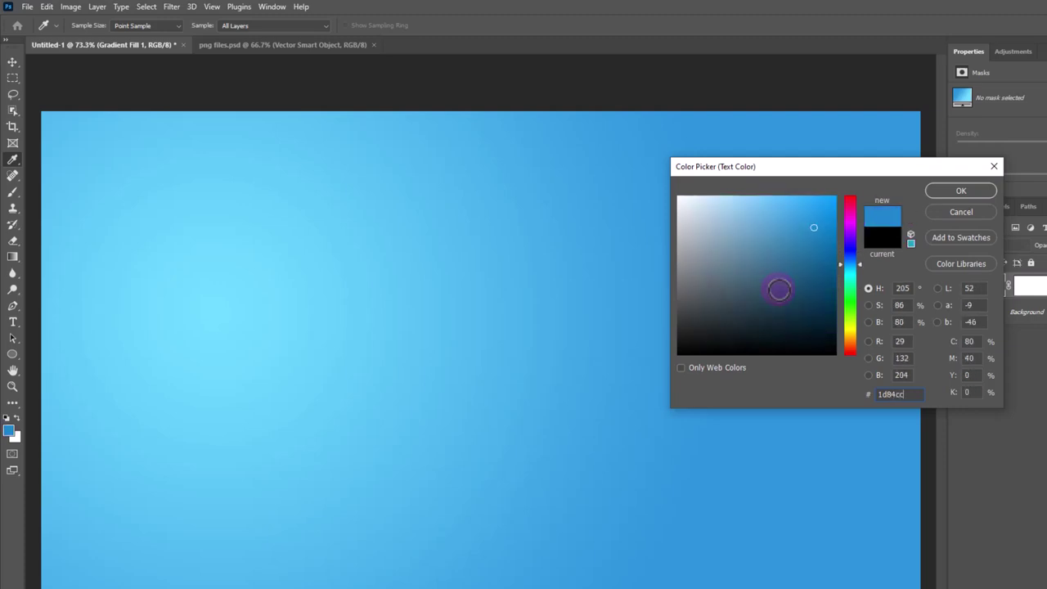
pyautogui.click(949, 187)
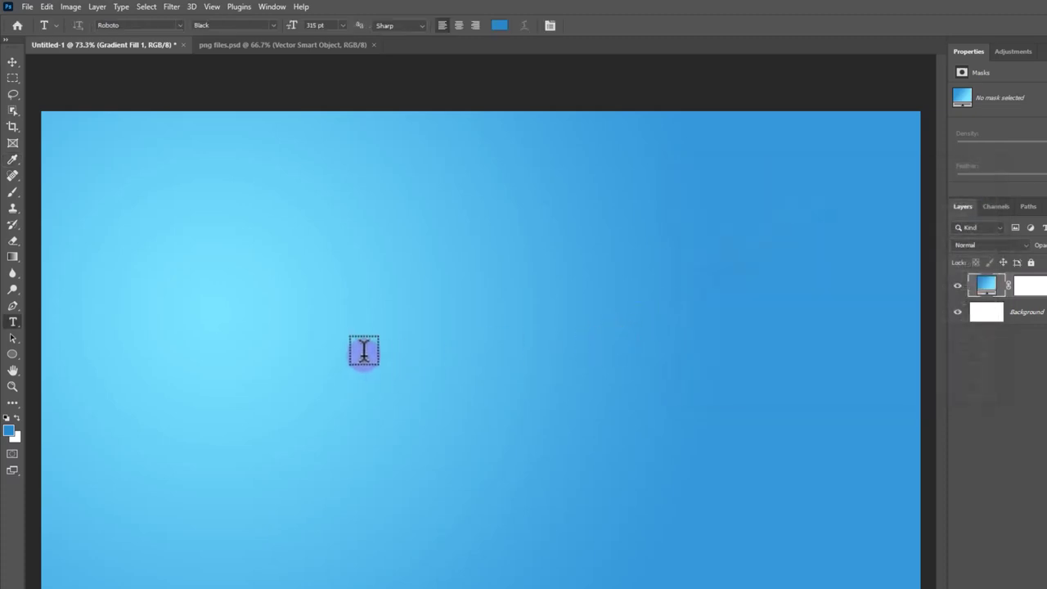
# Type a large blue '3' on the canvas and move it into the left half.
pyautogui.click(353, 350)
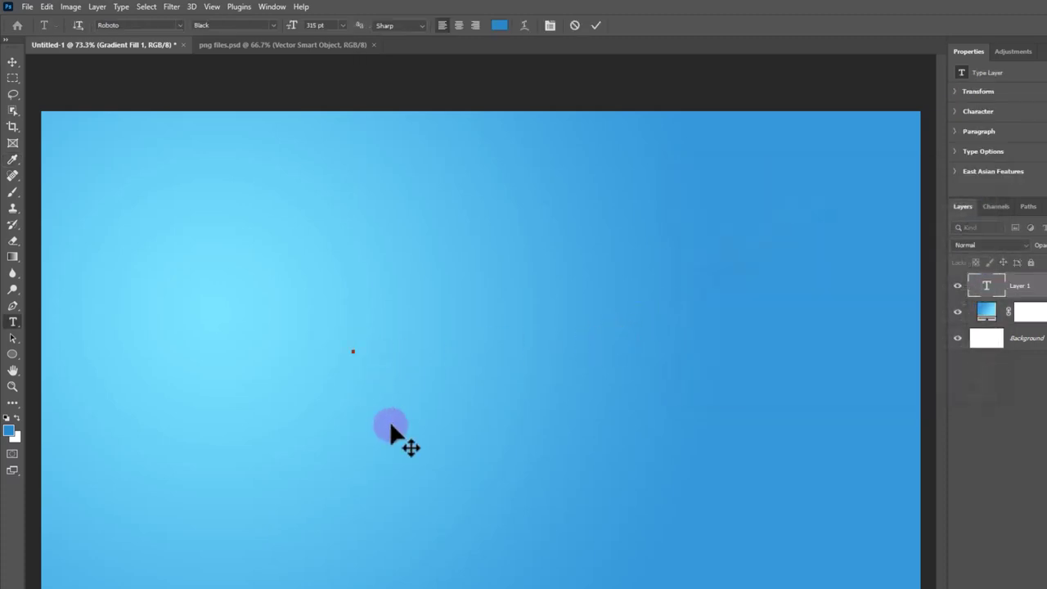
pyautogui.write('3')
pyautogui.click(596, 32)
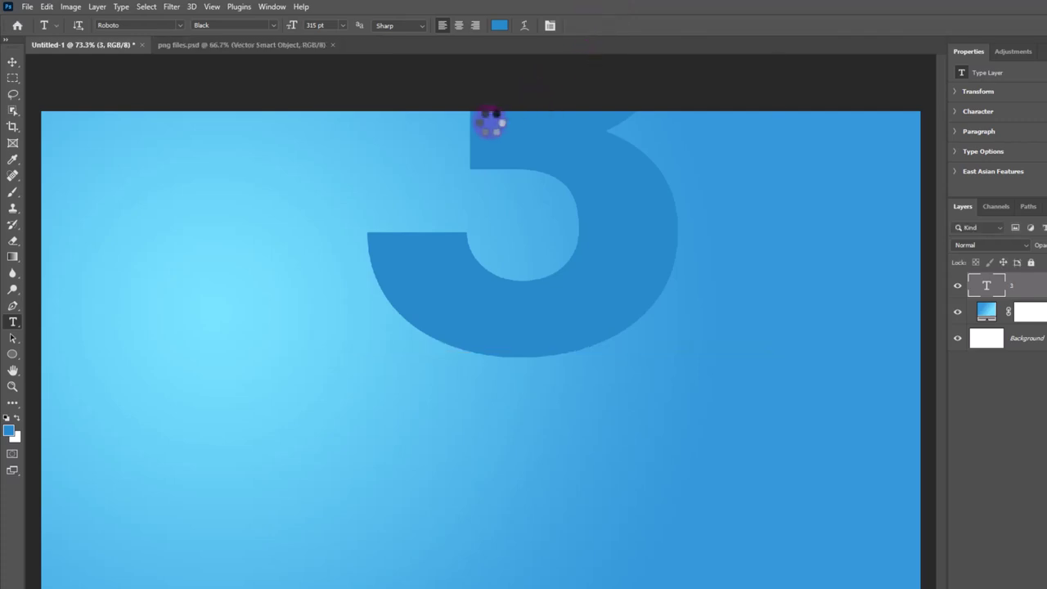
pyautogui.click(11, 62)
pyautogui.moveTo(529, 232)
pyautogui.mouseDown()
pyautogui.moveTo(314, 359)
pyautogui.moveTo(323, 380)
pyautogui.moveTo(359, 385)
pyautogui.mouseUp()
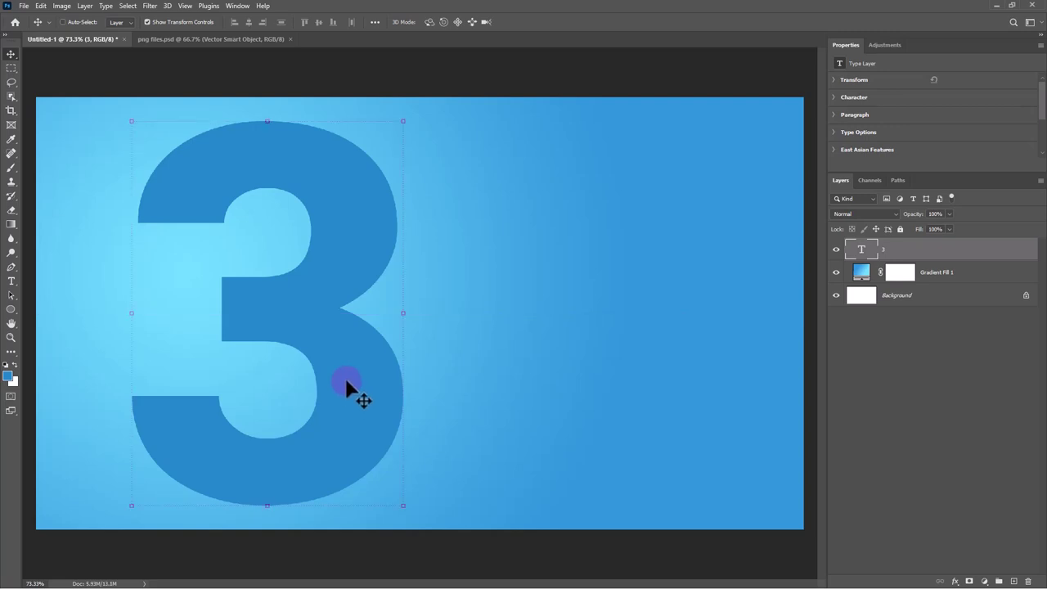
# Enable Inner Shadow on the 3 layer with Multiply blending and a dark blue colour.
pyautogui.rightClick(953, 249)
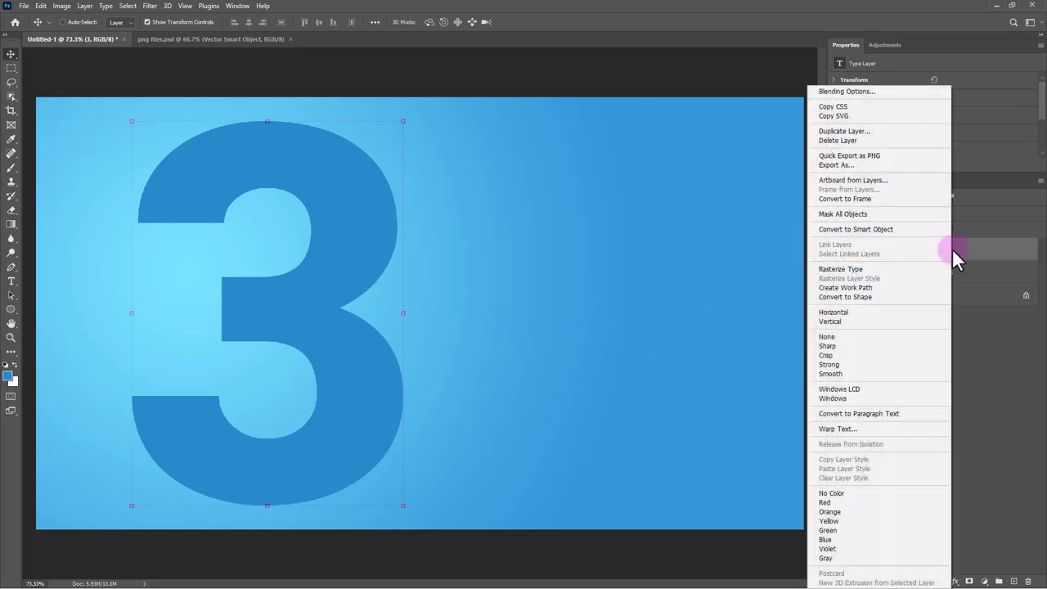
pyautogui.click(854, 90)
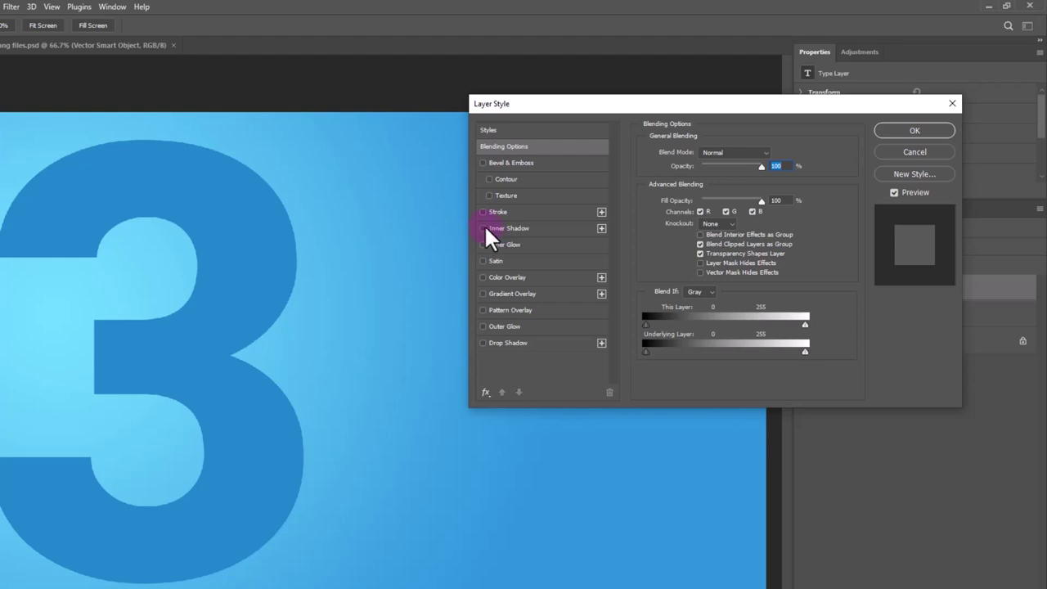
pyautogui.click(512, 229)
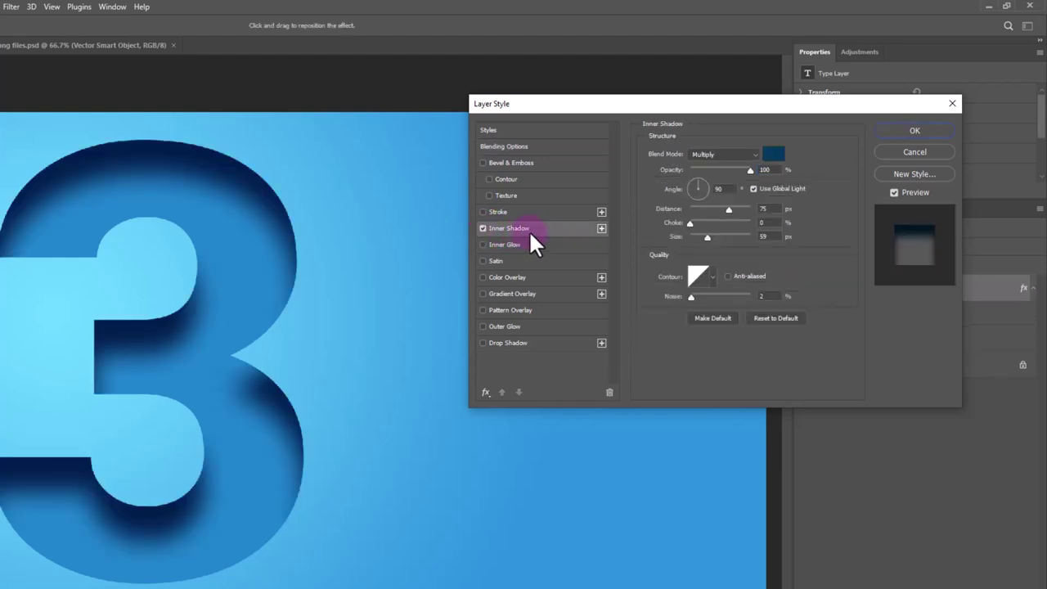
pyautogui.click(744, 158)
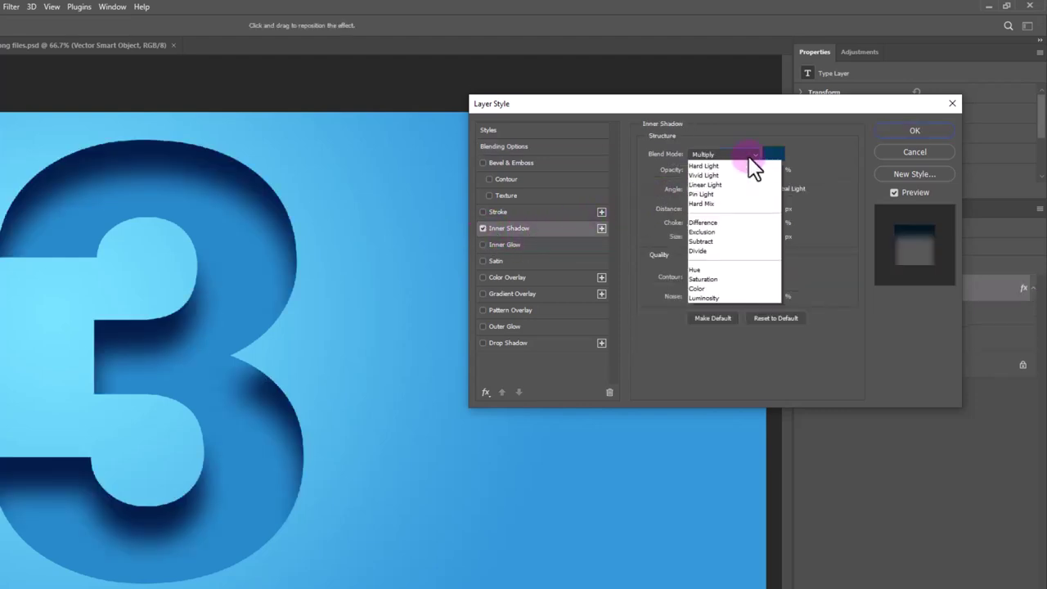
pyautogui.click(710, 202)
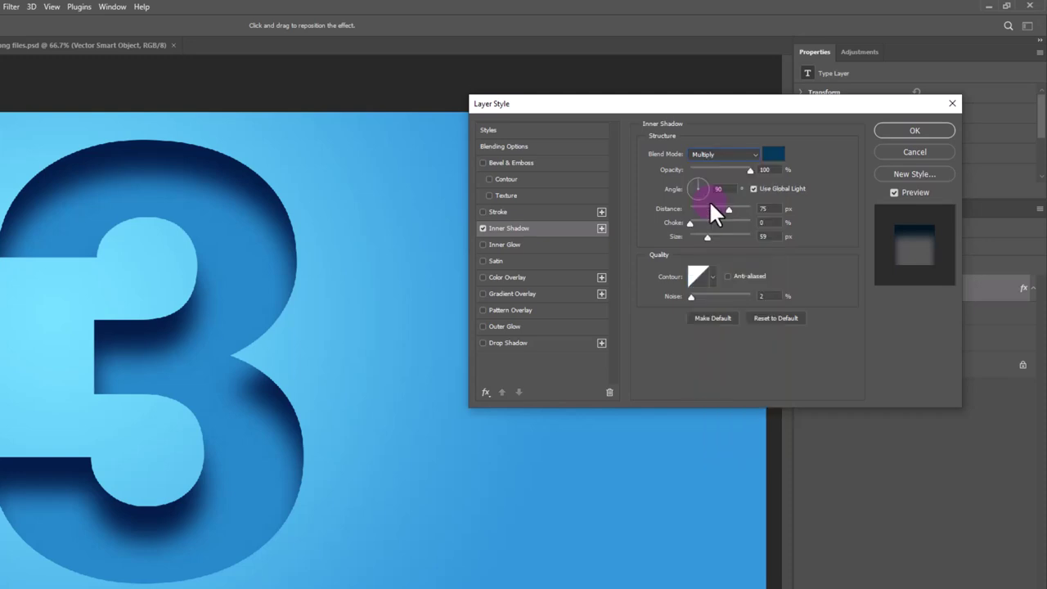
pyautogui.click(773, 156)
pyautogui.click(760, 399)
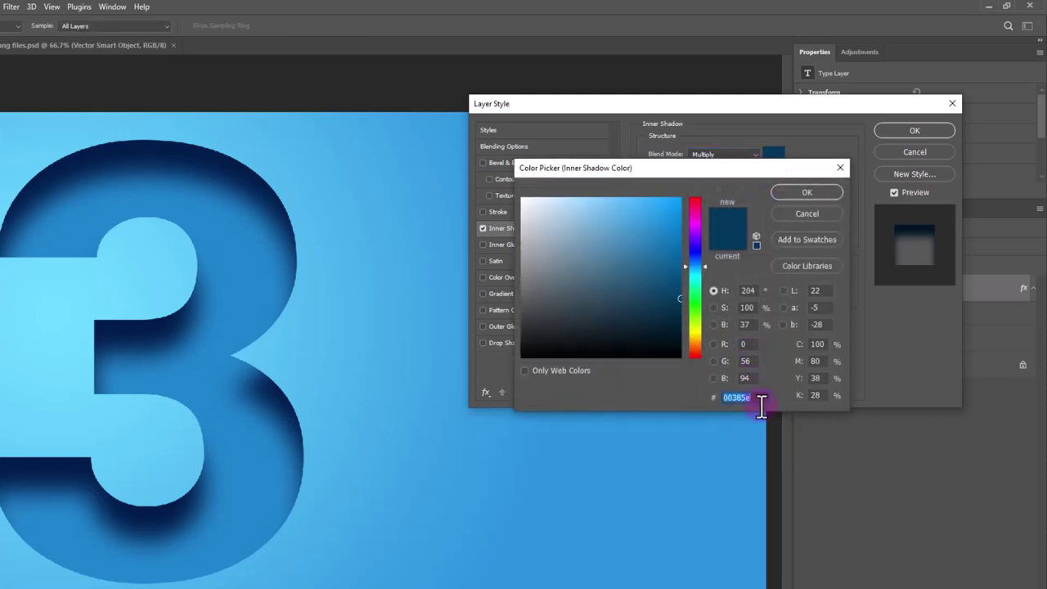
pyautogui.click(793, 190)
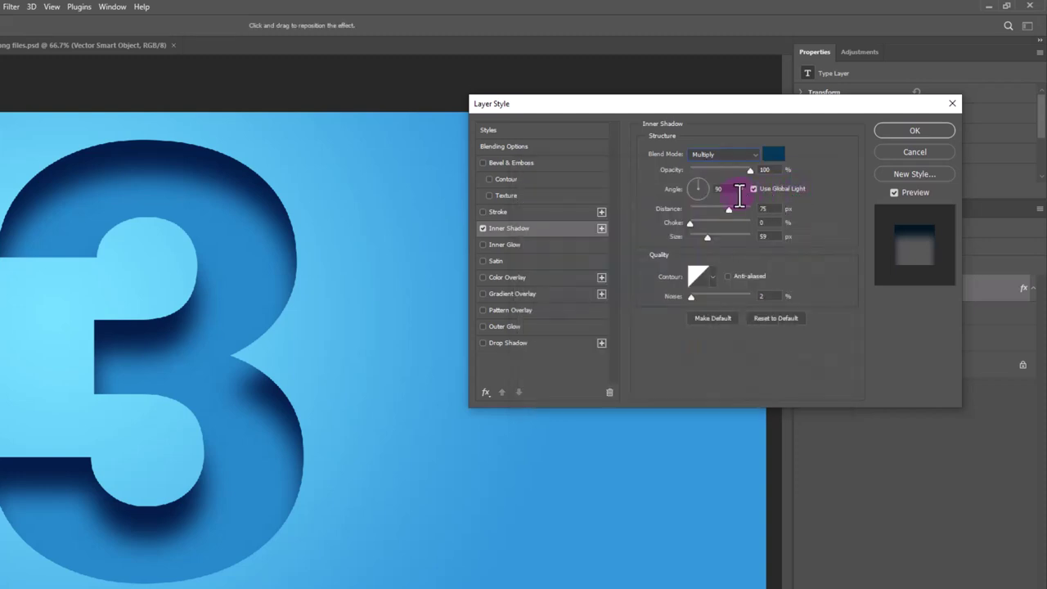
# Set the inner shadow to angle 90, distance 75 and size 59, then apply it.
pyautogui.doubleClick(718, 189)
pyautogui.doubleClick(769, 209)
pyautogui.doubleClick(768, 235)
pyautogui.doubleClick(764, 296)
pyautogui.click(886, 131)
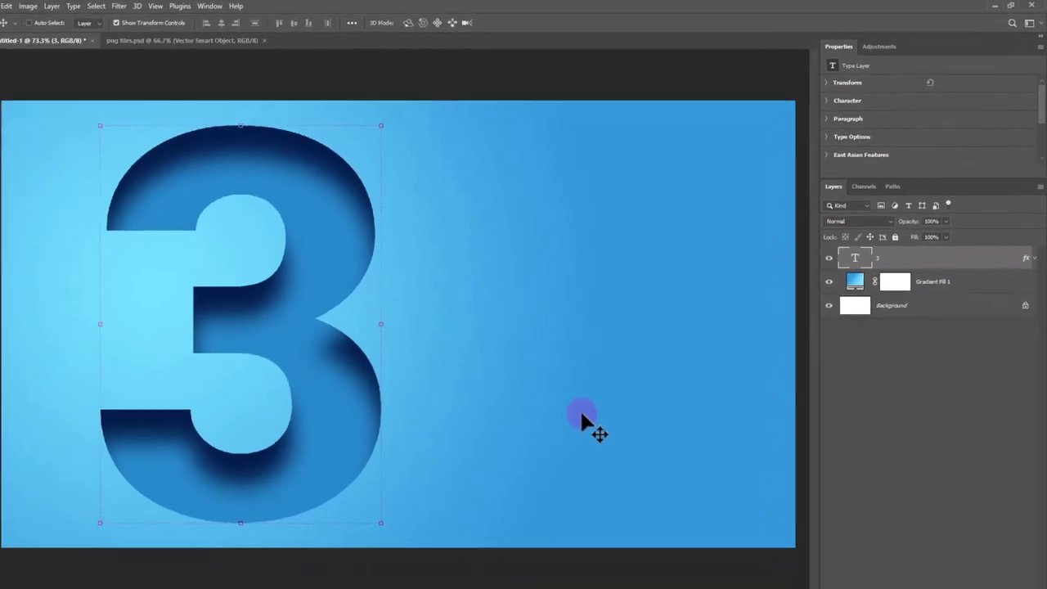
# Drag the cream jar from png files onto the poster atop the 3, rotated about 30°.
pyautogui.click(165, 39)
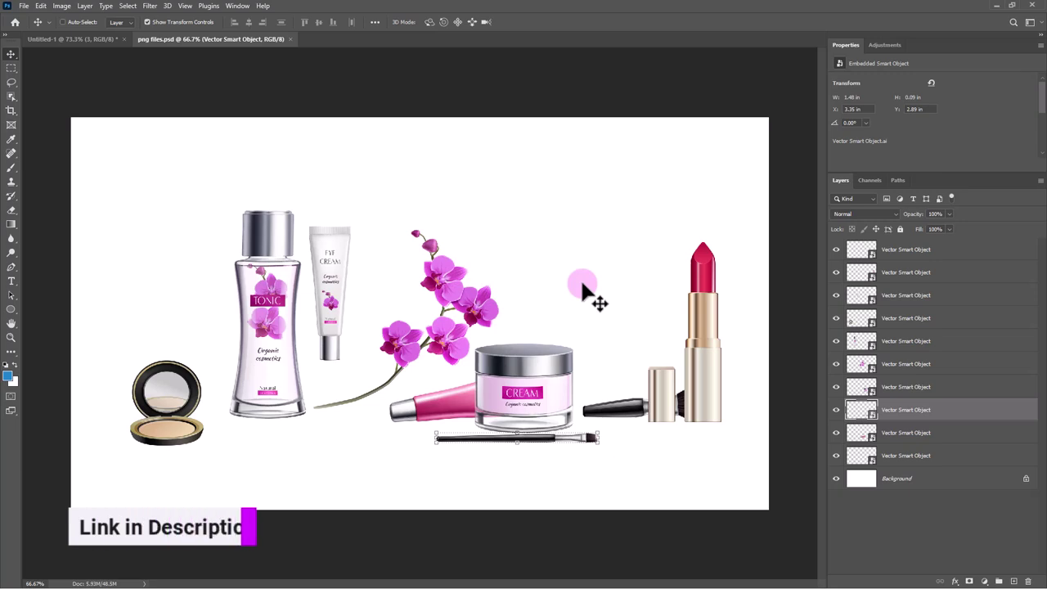
pyautogui.keyDown('ctrl'); pyautogui.click(528, 405); pyautogui.keyUp('ctrl')
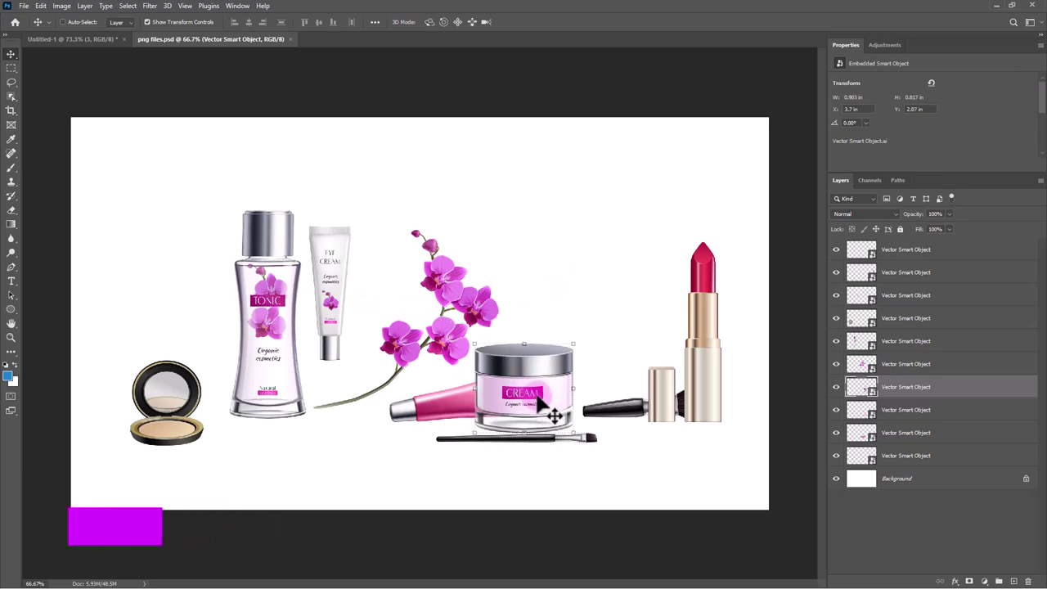
pyautogui.moveTo(537, 415)
pyautogui.mouseDown()
pyautogui.moveTo(238, 119)
pyautogui.moveTo(258, 241)
pyautogui.mouseUp()
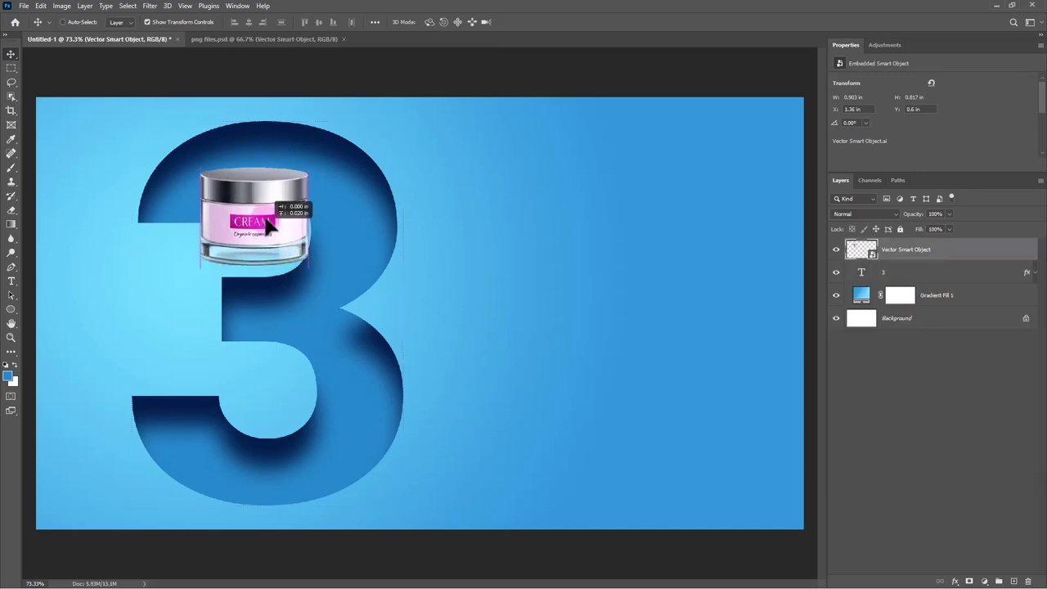
pyautogui.moveTo(264, 244); pyautogui.dragTo(264, 199)
pyautogui.press('ctrl')
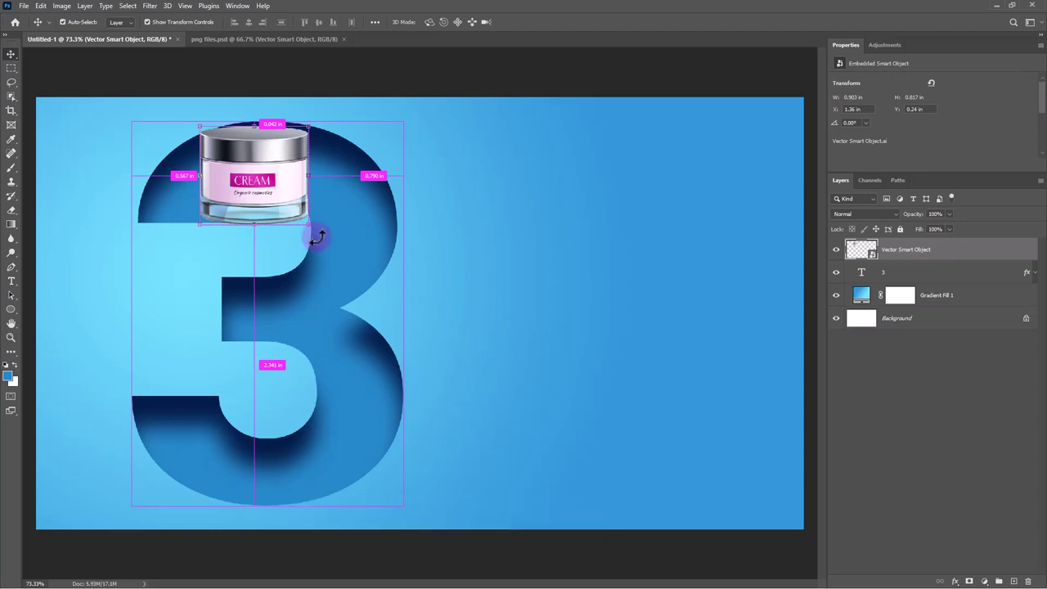
pyautogui.hotkey('ctrl', 't')
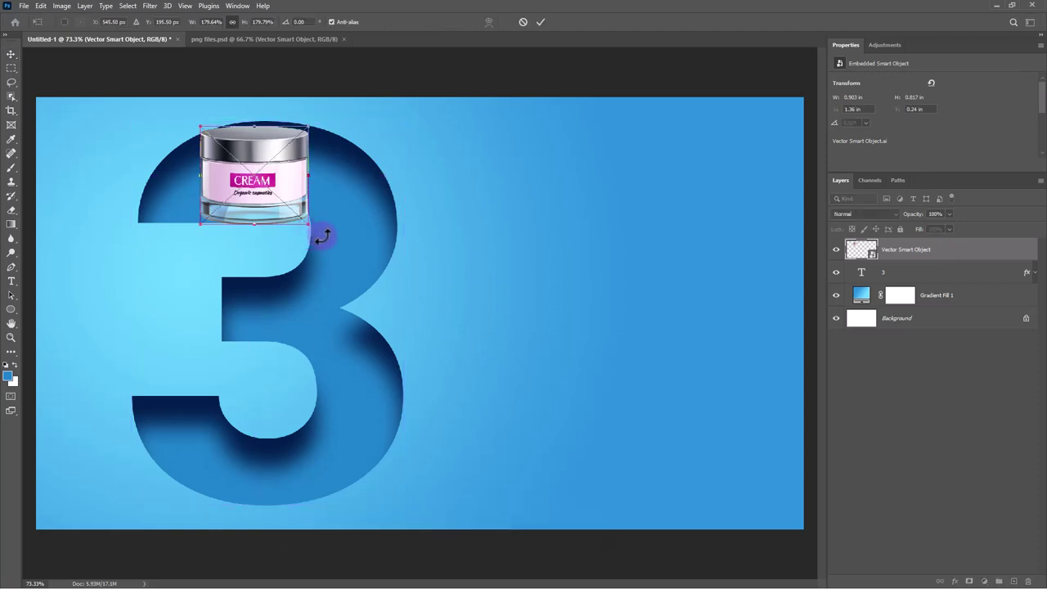
pyautogui.moveTo(322, 234); pyautogui.dragTo(332, 189)
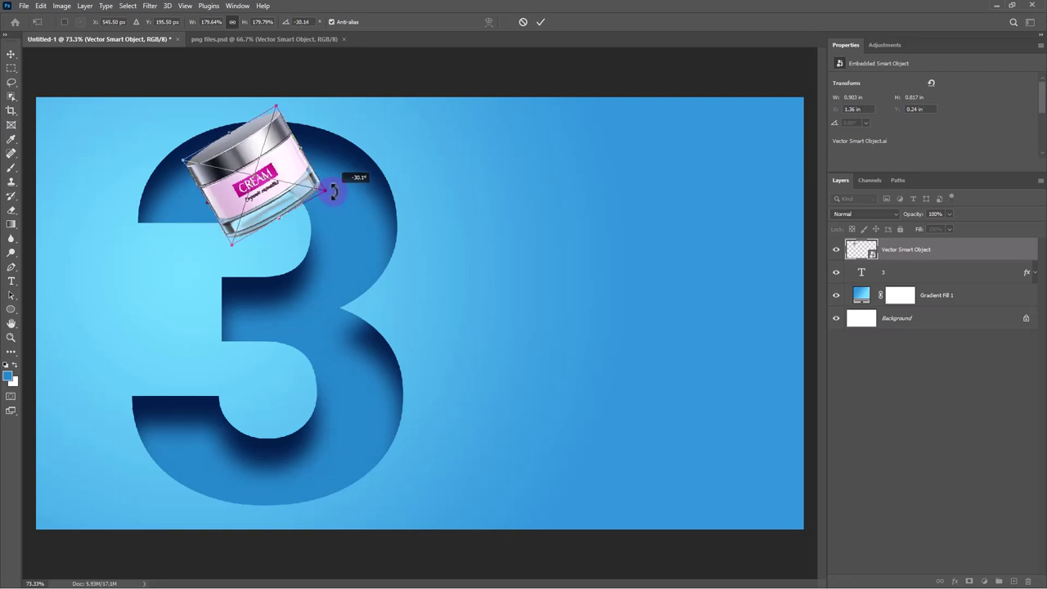
pyautogui.click(542, 21)
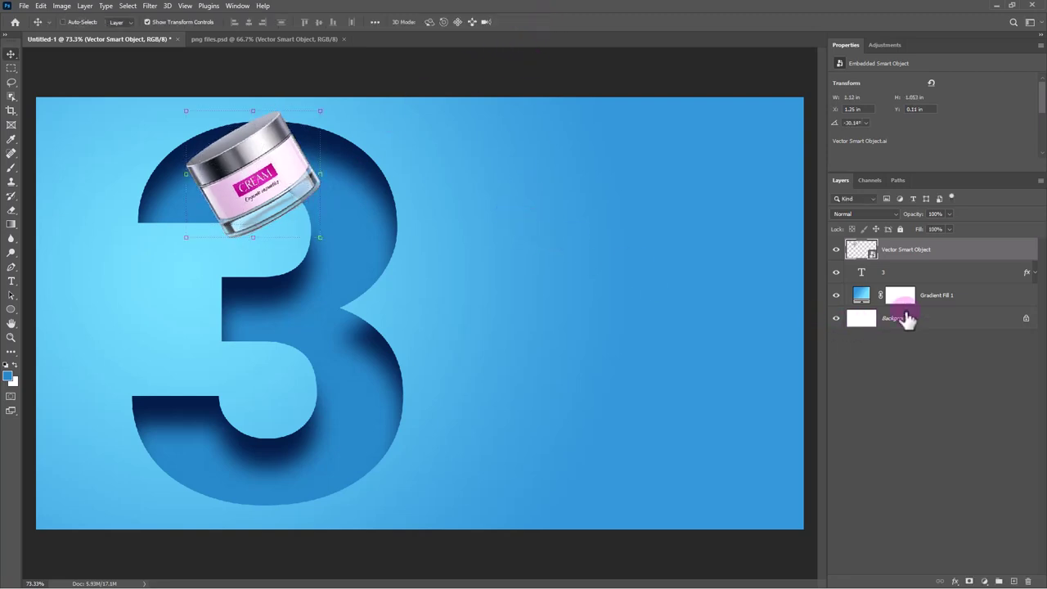
# Give the cream jar a Multiply drop shadow in navy #063357 with adjusted distance and size.
pyautogui.click(970, 266)
pyautogui.rightClick(976, 262)
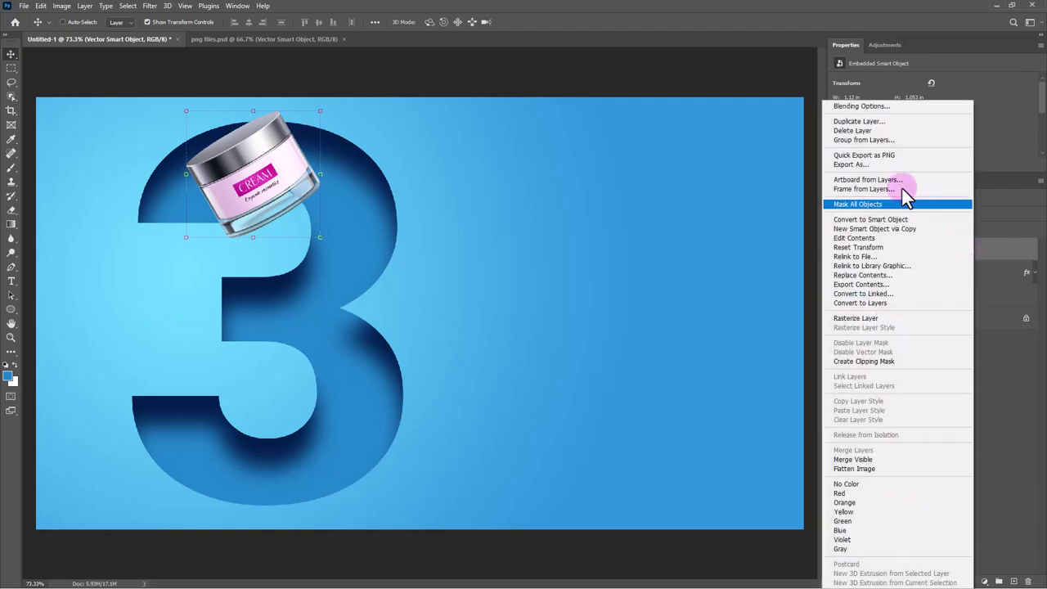
pyautogui.click(864, 108)
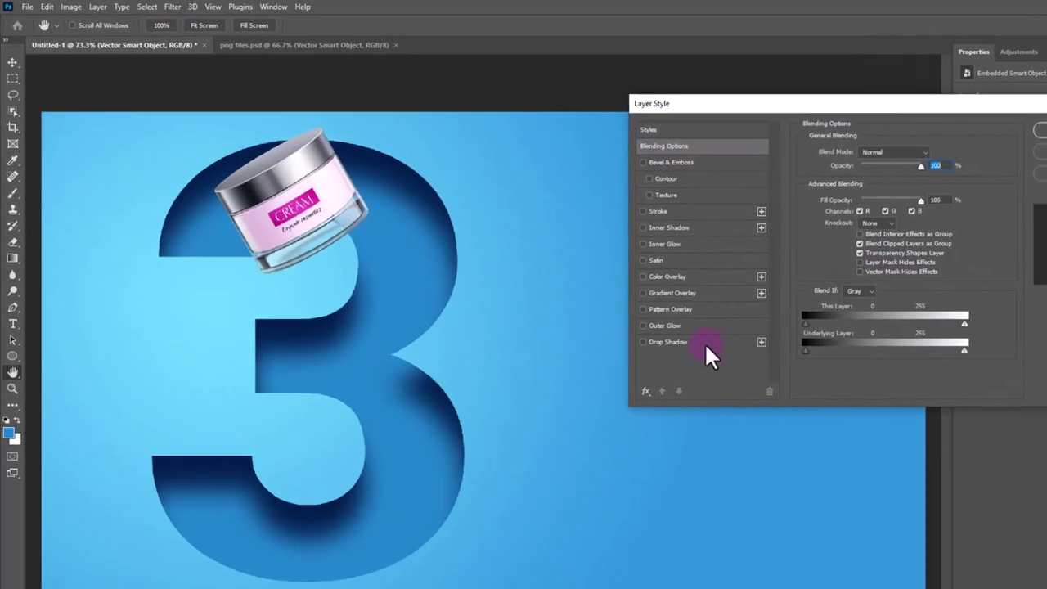
pyautogui.click(580, 301)
pyautogui.click(669, 344)
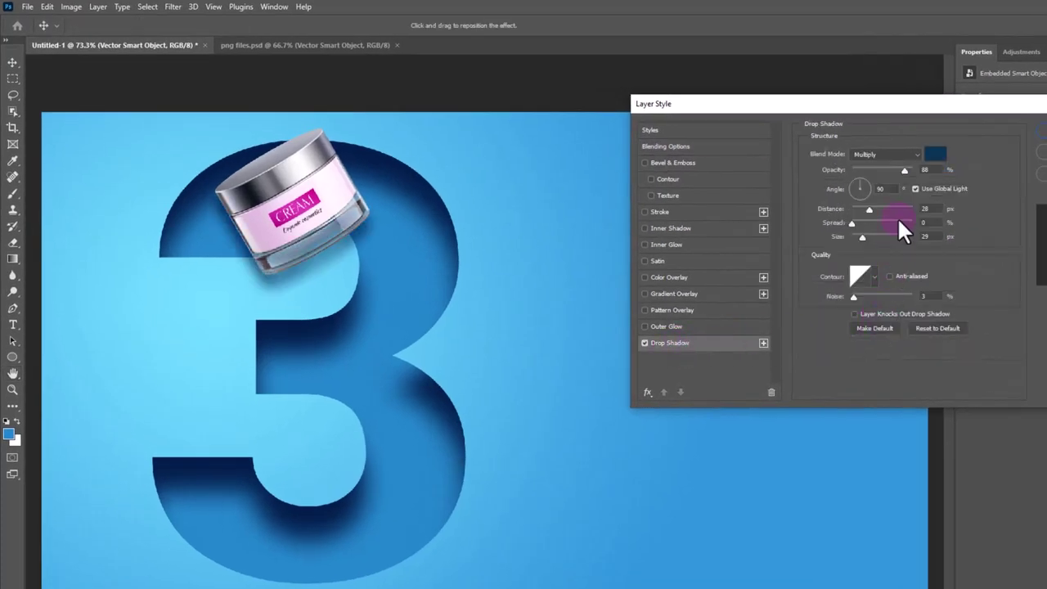
pyautogui.click(922, 156)
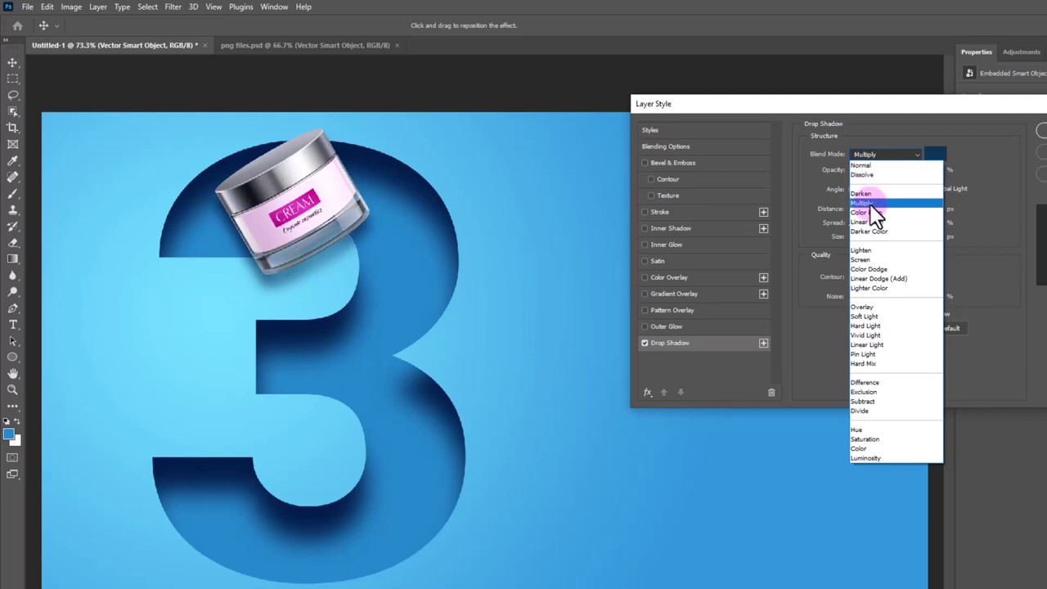
pyautogui.click(940, 168)
pyautogui.click(937, 155)
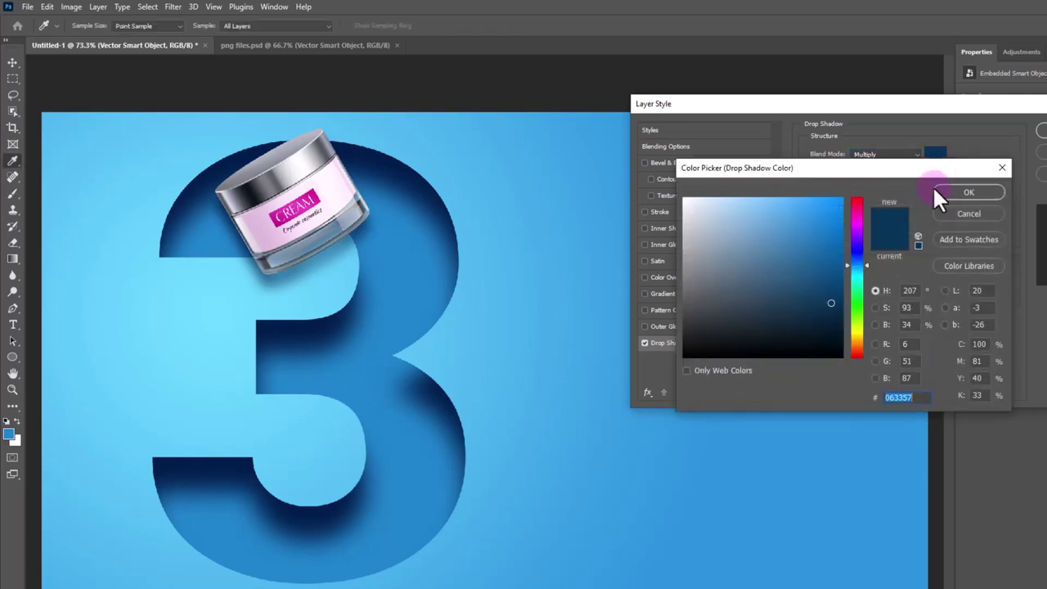
pyautogui.doubleClick(923, 399)
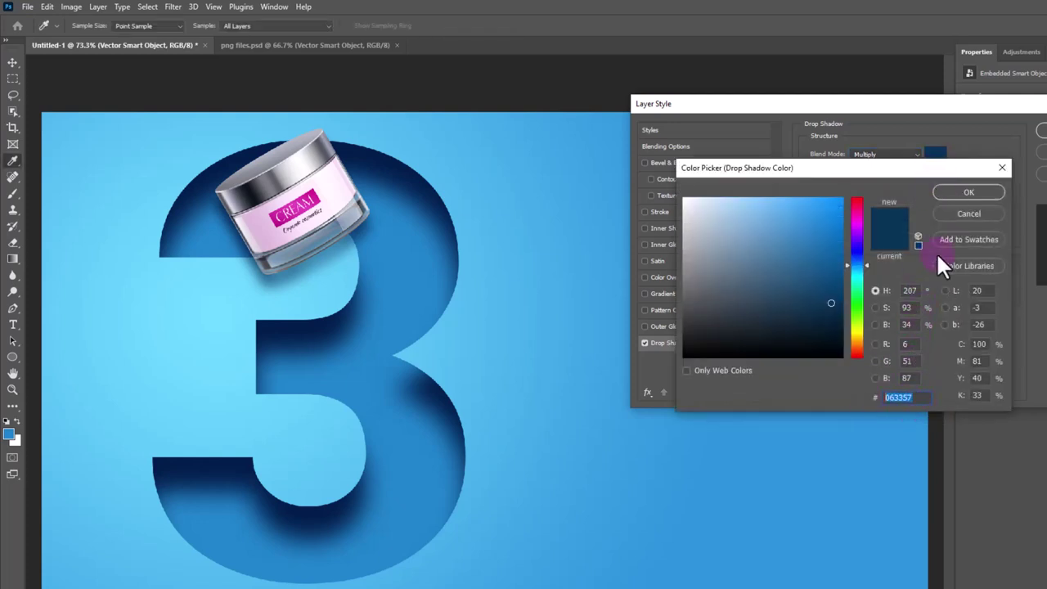
pyautogui.click(966, 193)
pyautogui.click(939, 209)
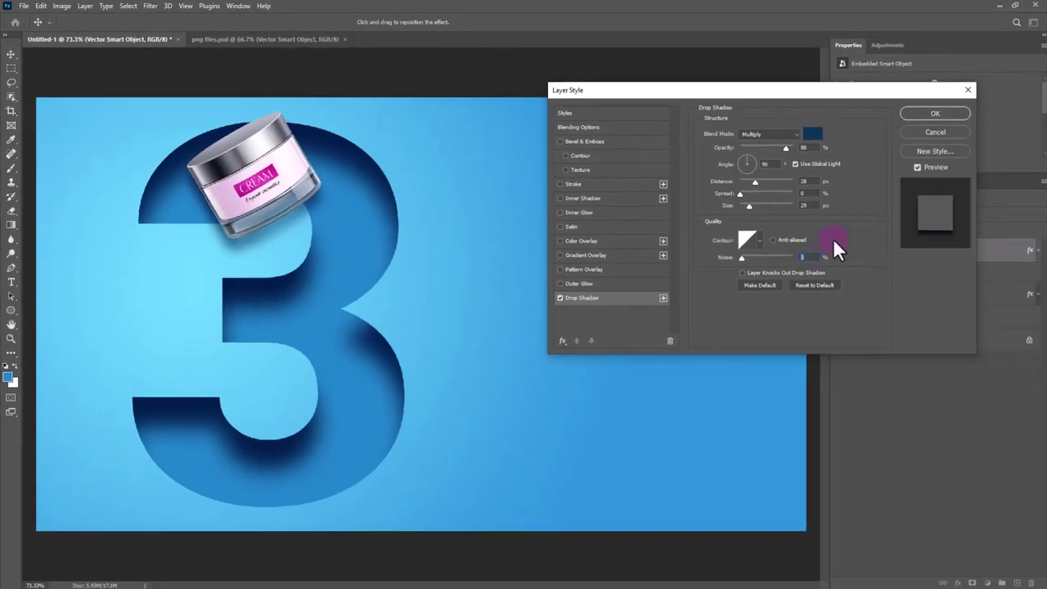
pyautogui.click(916, 114)
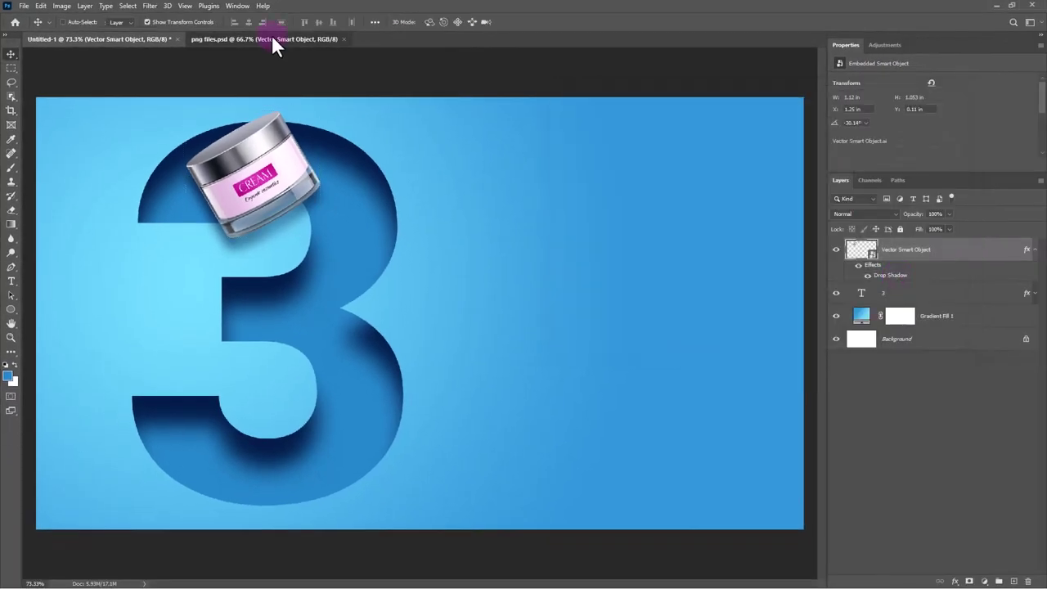
# Drag the eye cream tube onto the poster, enlarge it and tilt it about 48° beside the jar.
pyautogui.click(272, 38)
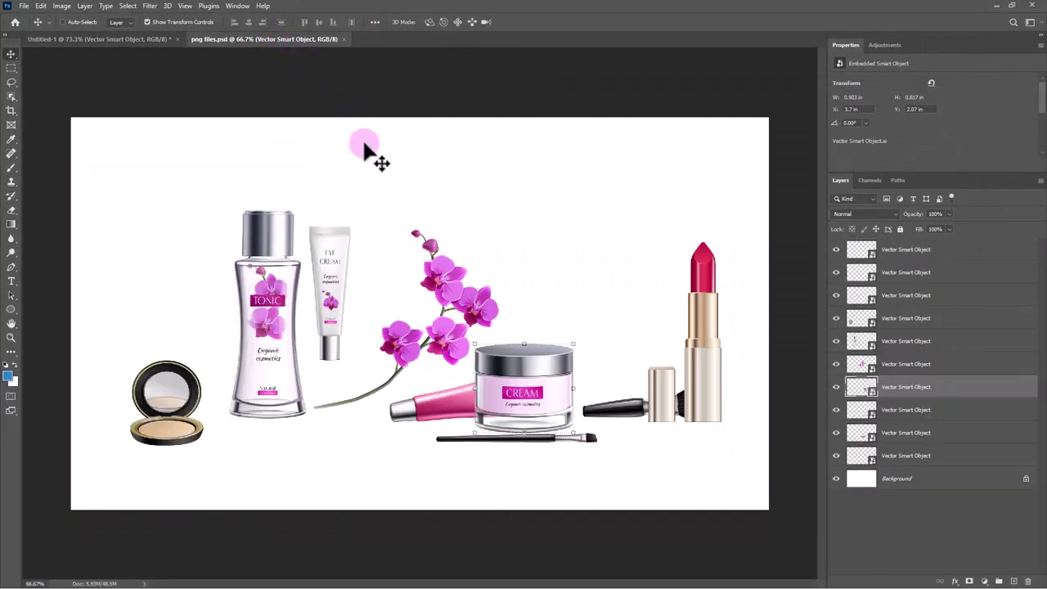
pyautogui.moveTo(340, 278); pyautogui.dragTo(156, 37)
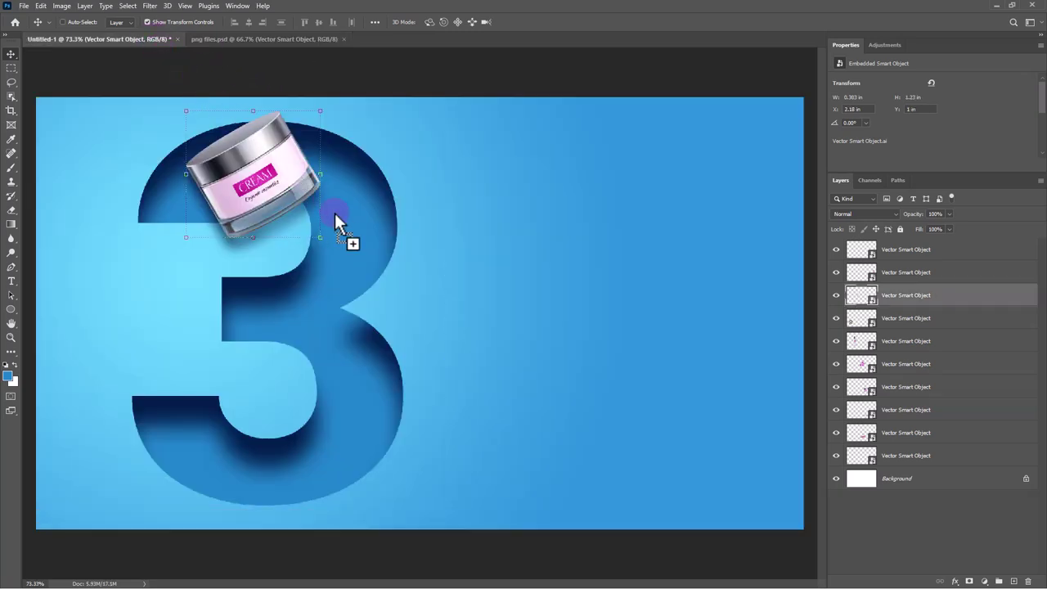
pyautogui.moveTo(153, 38); pyautogui.dragTo(356, 254)
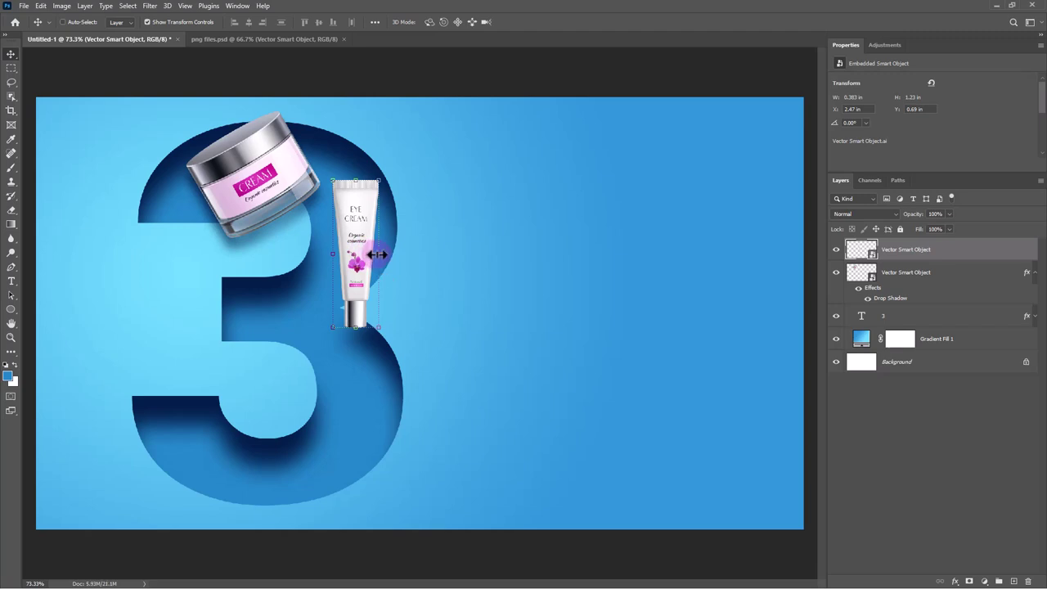
pyautogui.hotkey('ctrl', 't')
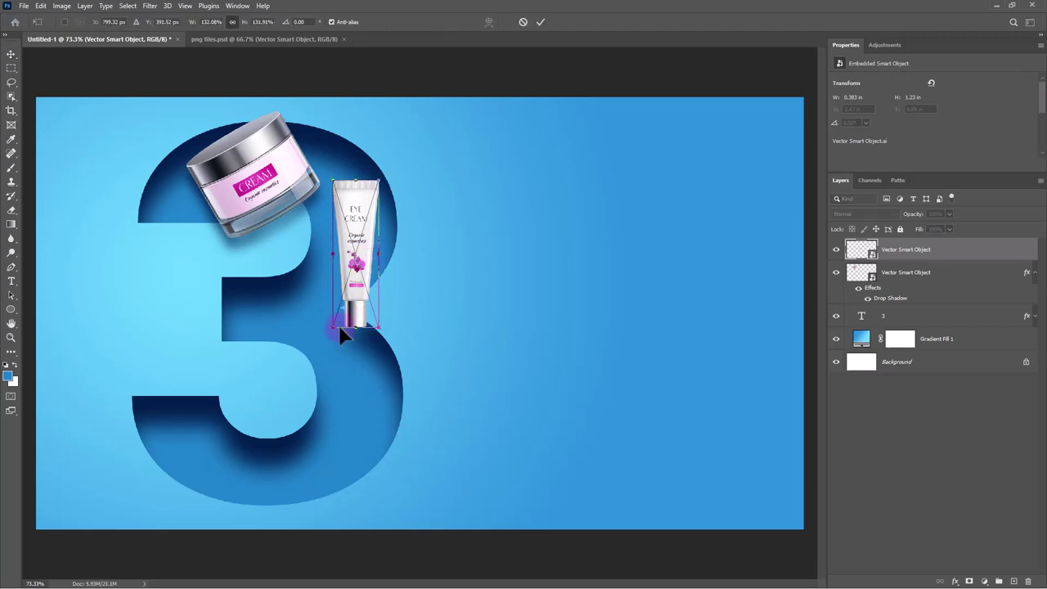
pyautogui.moveTo(325, 339); pyautogui.dragTo(301, 357)
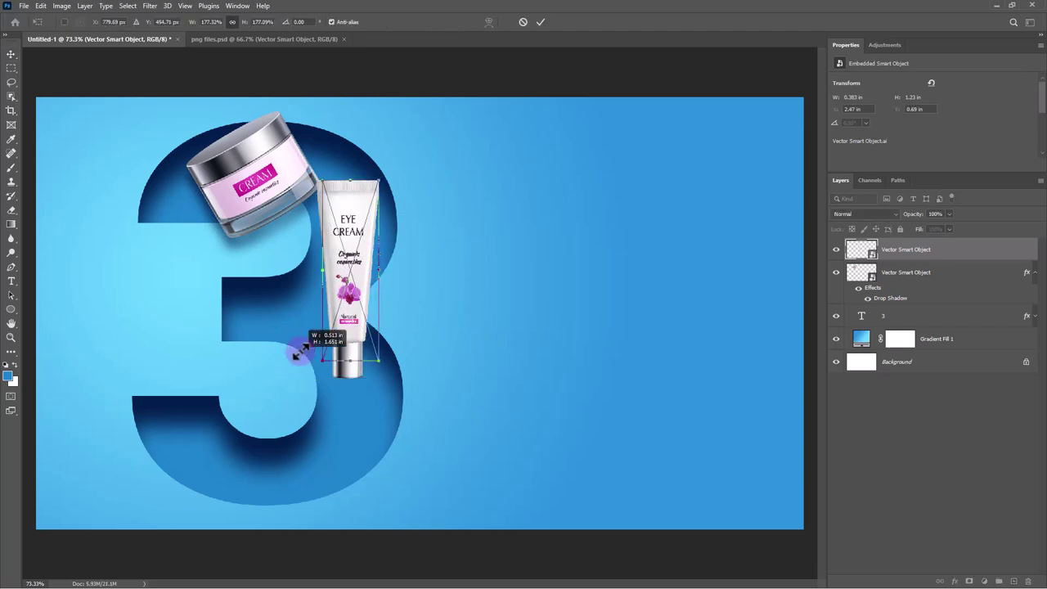
pyautogui.moveTo(438, 276); pyautogui.dragTo(422, 354)
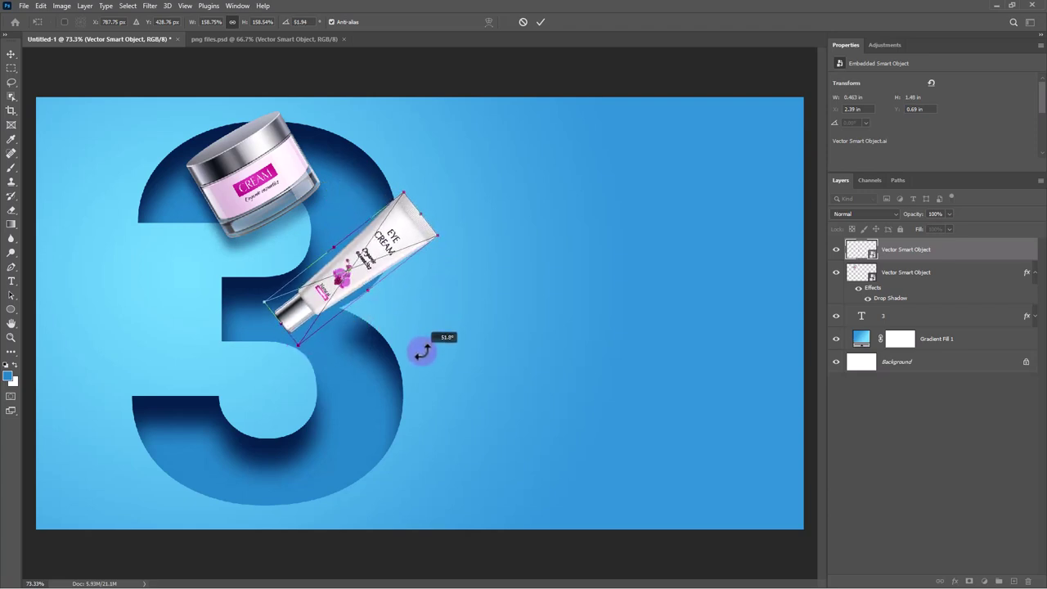
pyautogui.moveTo(422, 354); pyautogui.dragTo(417, 353)
pyautogui.moveTo(380, 264); pyautogui.dragTo(373, 247)
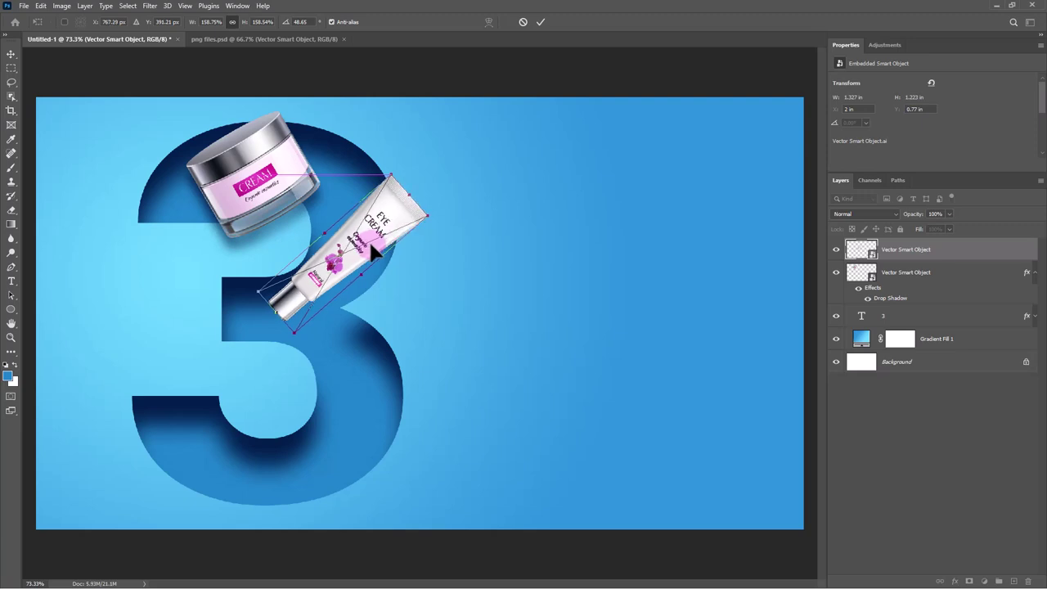
pyautogui.moveTo(370, 244); pyautogui.dragTo(379, 239)
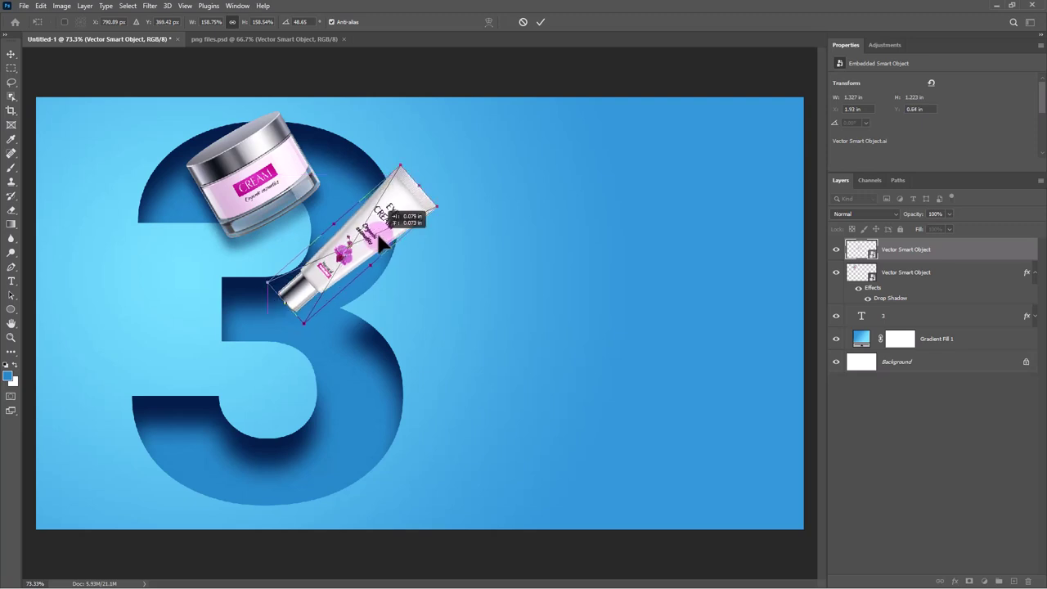
pyautogui.click(540, 22)
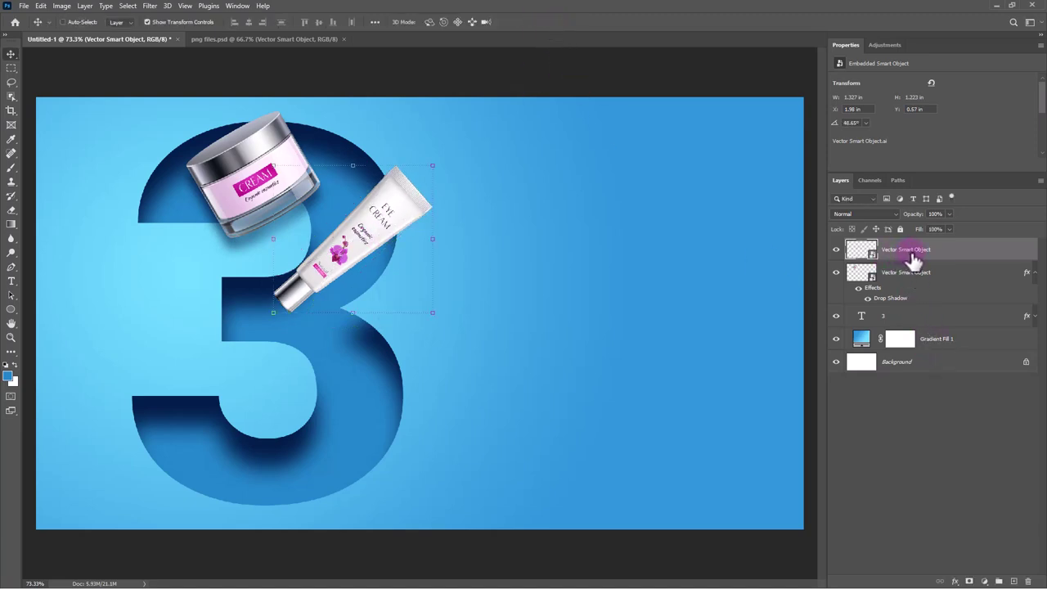
# Move the tube layer below the jar and clip it inside the 3.
pyautogui.moveTo(933, 260); pyautogui.dragTo(925, 302)
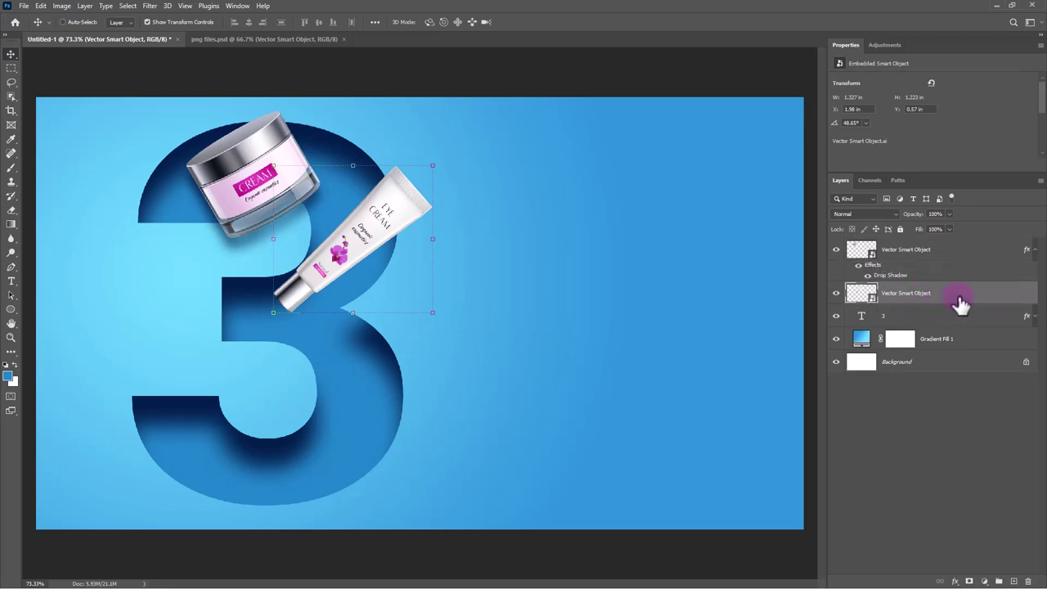
pyautogui.rightClick(958, 300)
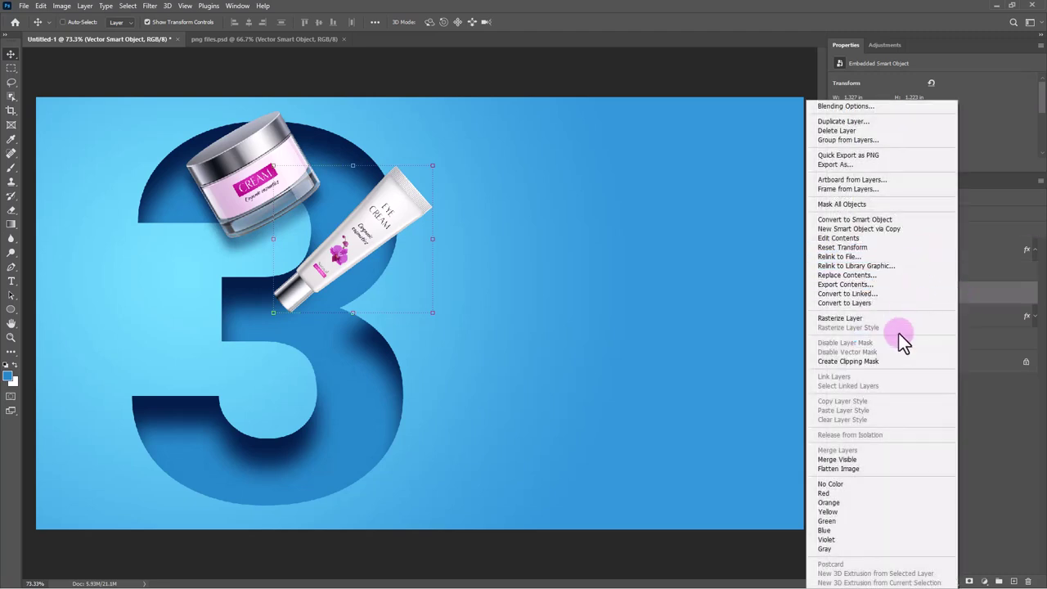
pyautogui.click(847, 361)
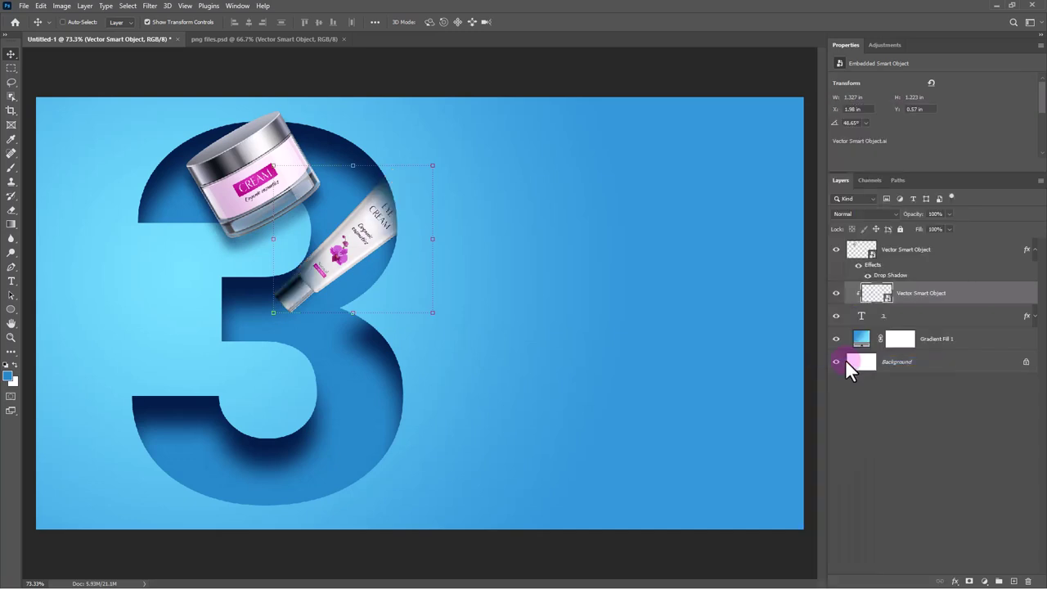
pyautogui.moveTo(365, 275); pyautogui.dragTo(365, 266)
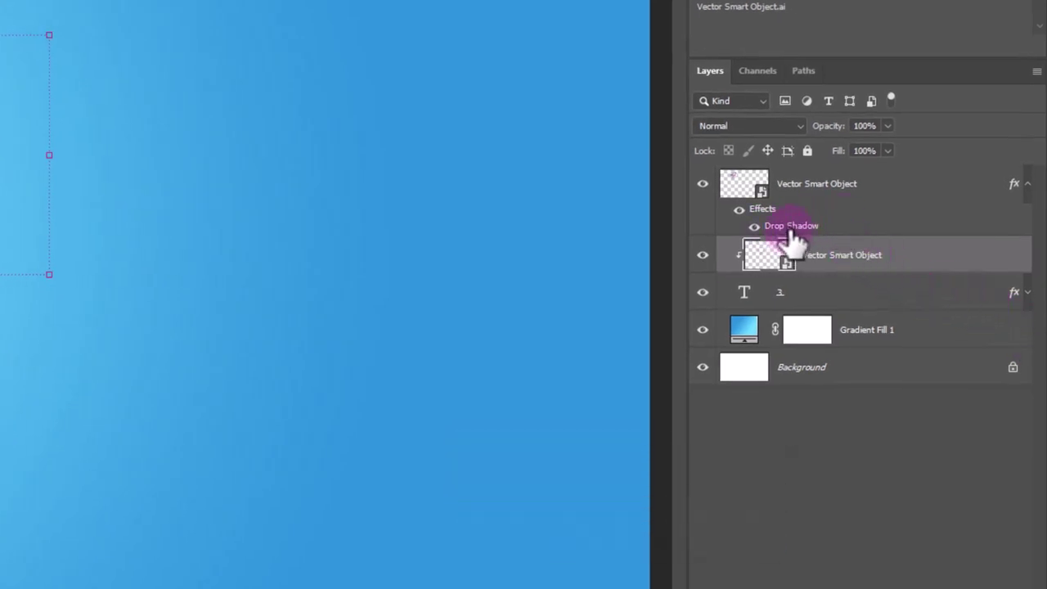
# Alt-drag the jar's Drop Shadow effect onto the tube layer and compare the result.
pyautogui.moveTo(789, 230); pyautogui.dragTo(846, 270)
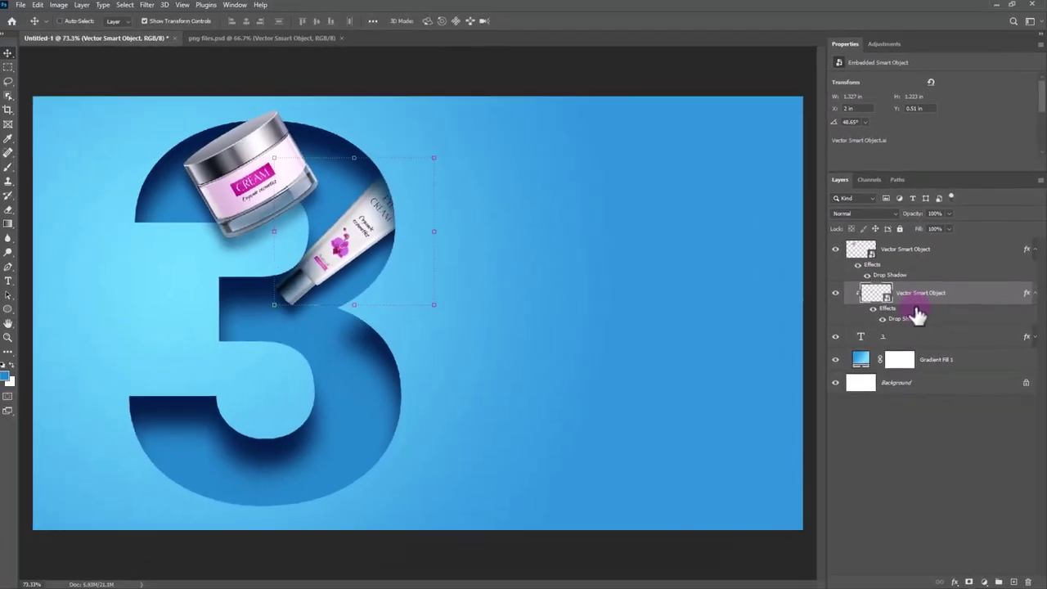
pyautogui.click(874, 309)
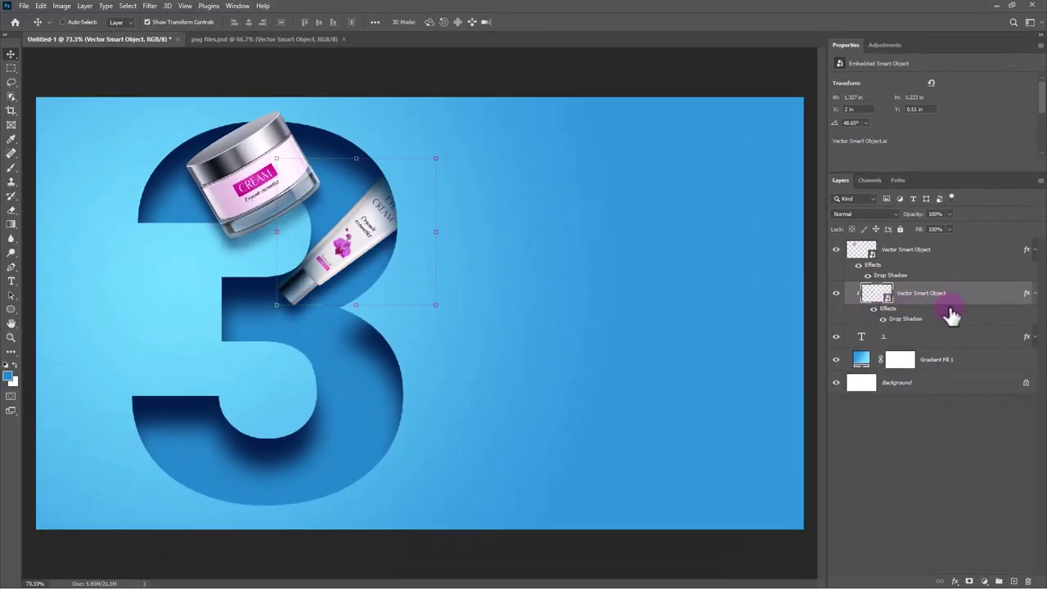
pyautogui.click(994, 254)
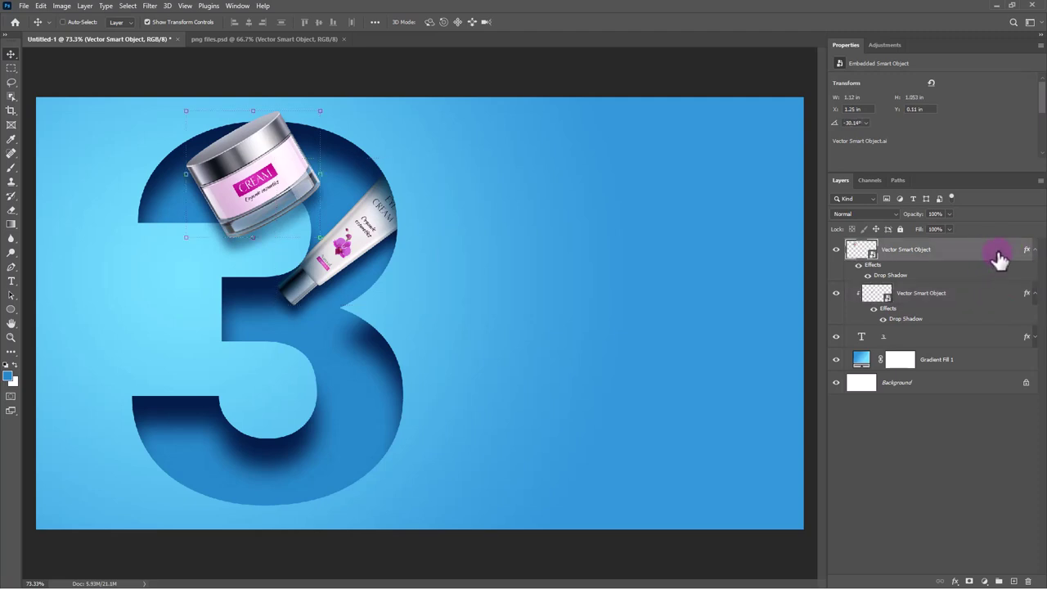
# Bring the makeup brush in at an angle right of the 3 with the copied drop shadow.
pyautogui.click(308, 39)
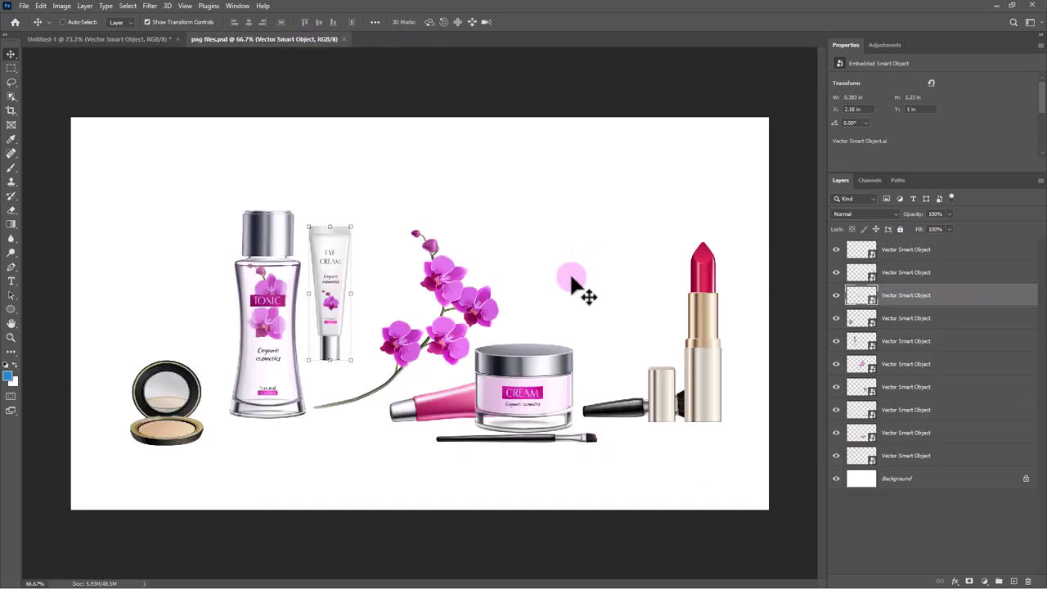
pyautogui.moveTo(606, 409); pyautogui.dragTo(596, 437)
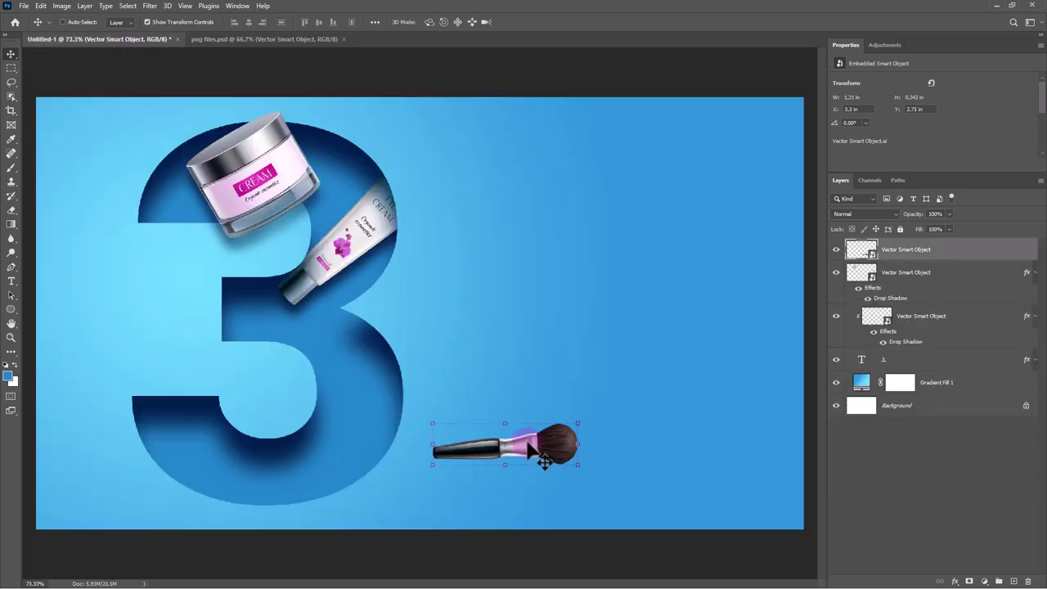
pyautogui.moveTo(595, 437); pyautogui.dragTo(654, 414)
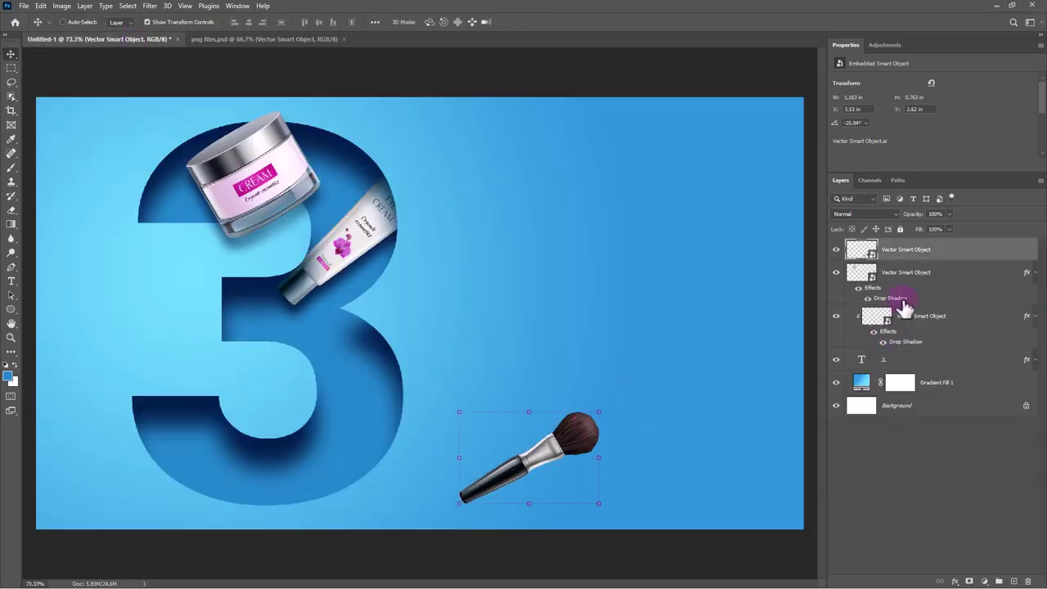
pyautogui.moveTo(874, 288); pyautogui.dragTo(896, 260)
pyautogui.moveTo(562, 484)
pyautogui.mouseDown()
pyautogui.moveTo(564, 463)
pyautogui.moveTo(589, 471)
pyautogui.mouseUp()
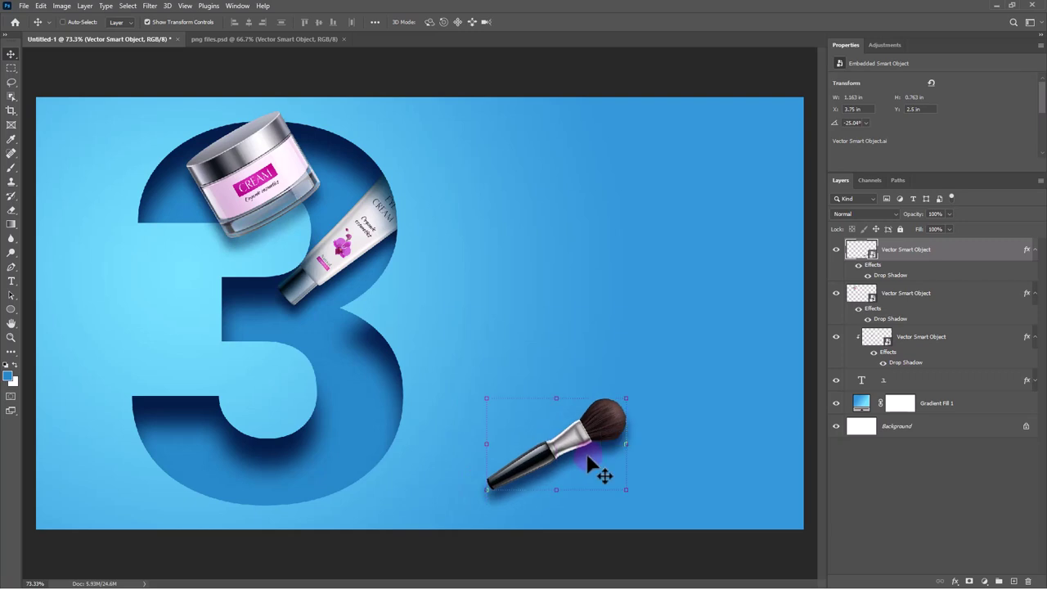
# Place the pink tube slightly tilted at the 3's lower left and reorder its layer.
pyautogui.click(221, 40)
pyautogui.keyDown('ctrl'); pyautogui.click(401, 393); pyautogui.keyUp('ctrl')
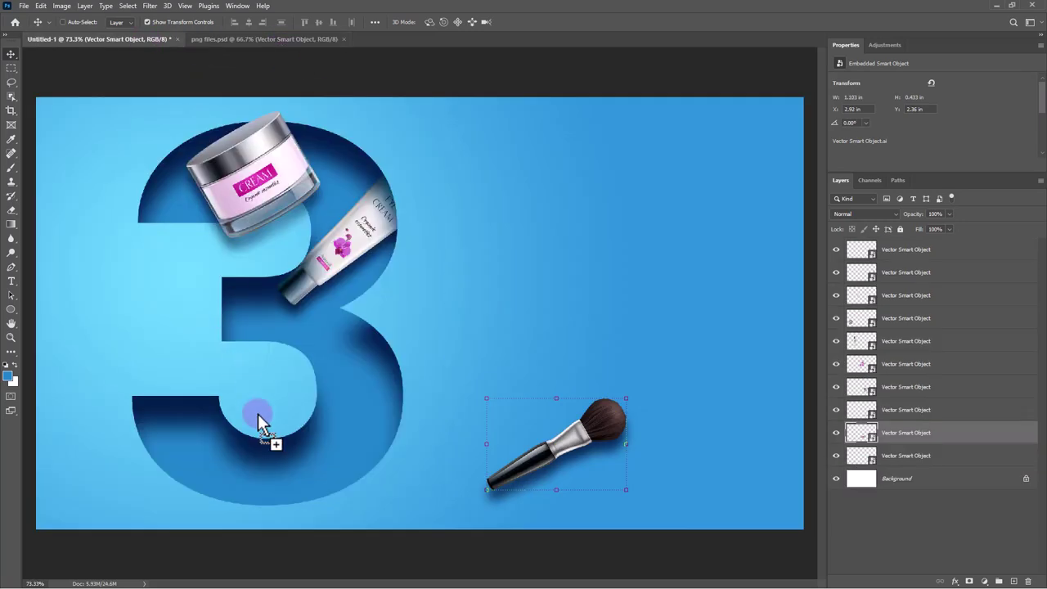
pyautogui.moveTo(147, 47)
pyautogui.mouseDown()
pyautogui.moveTo(257, 415)
pyautogui.moveTo(192, 475)
pyautogui.moveTo(244, 448)
pyautogui.mouseUp()
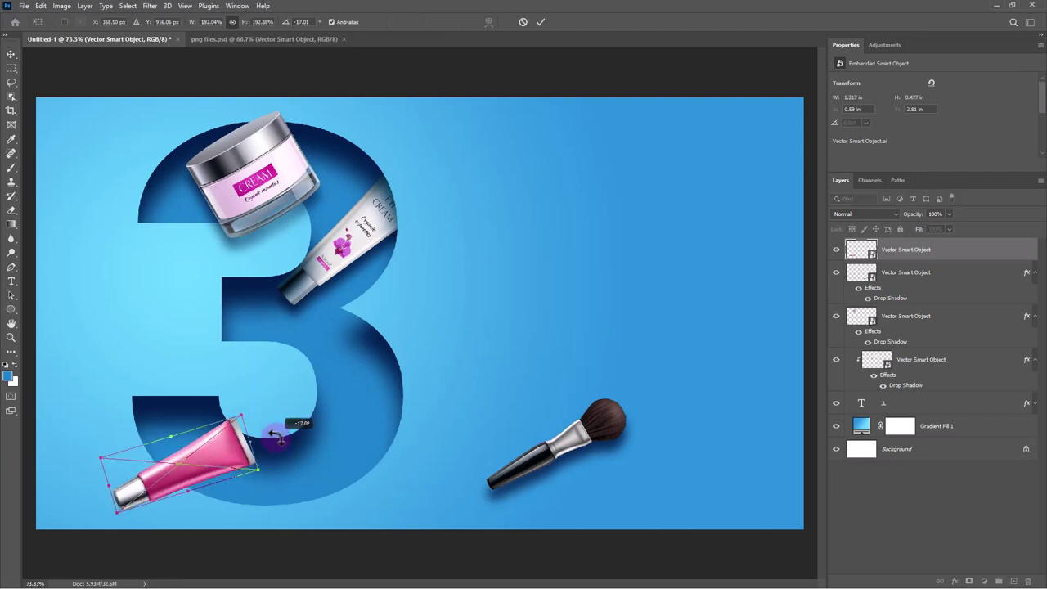
pyautogui.moveTo(254, 446); pyautogui.dragTo(259, 464)
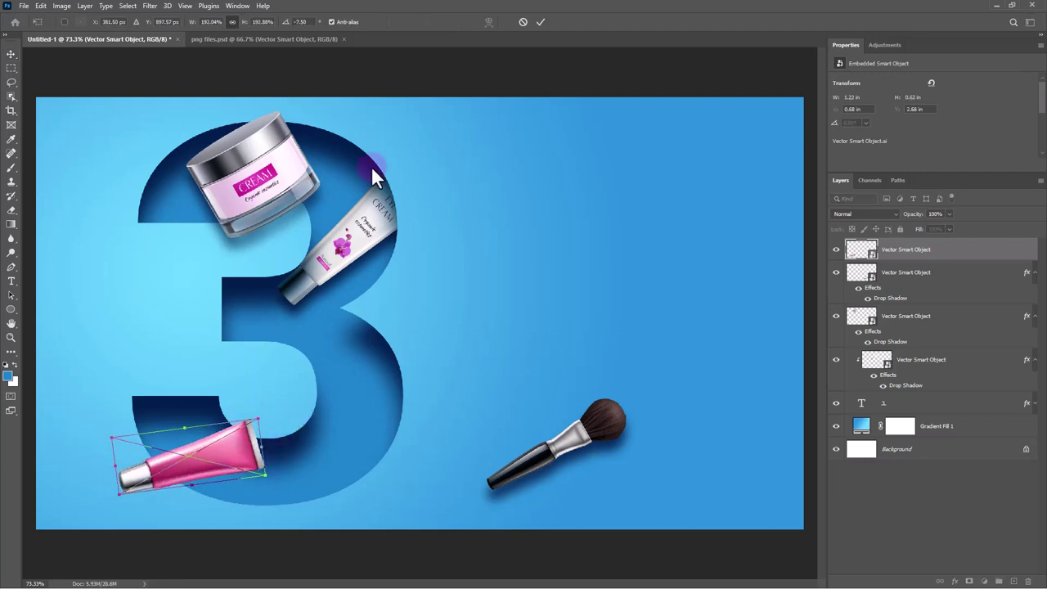
pyautogui.press('Return')
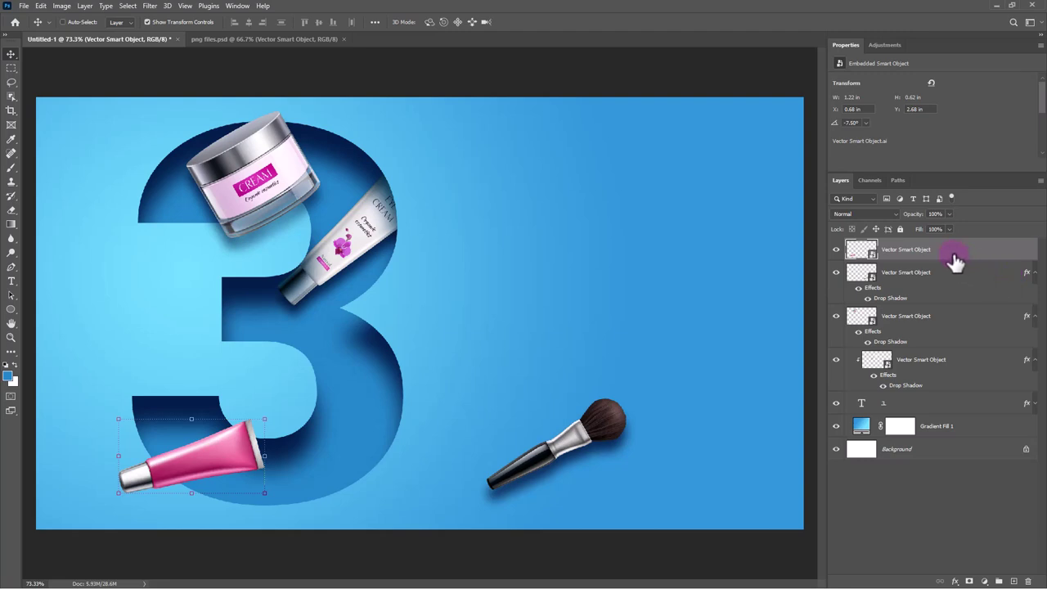
pyautogui.moveTo(956, 261); pyautogui.dragTo(937, 349)
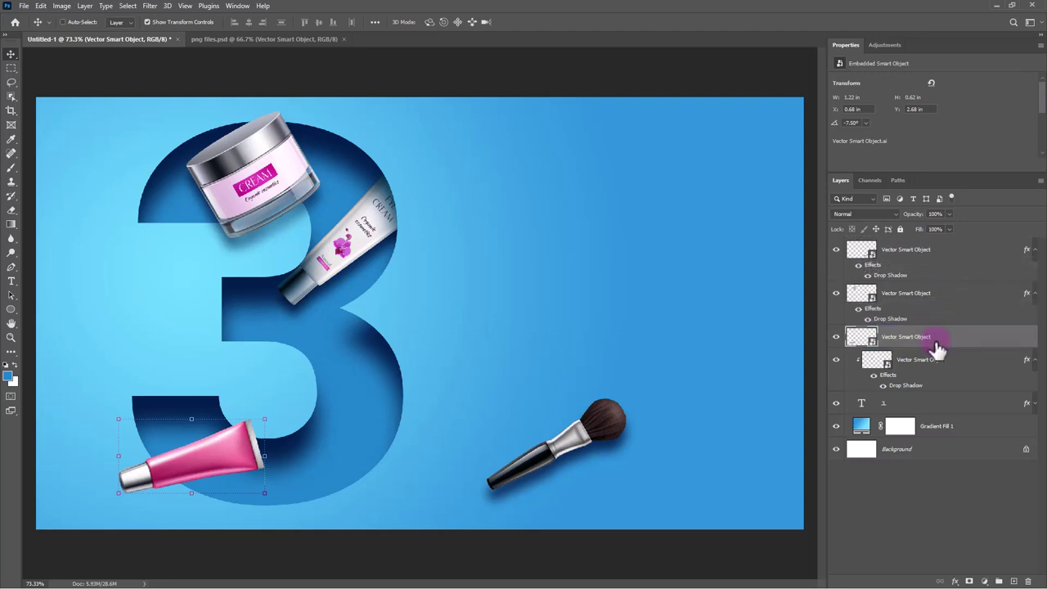
# Mask the pink tube where it crosses the 3's edge and copy the drop shadow onto it.
pyautogui.click(970, 581)
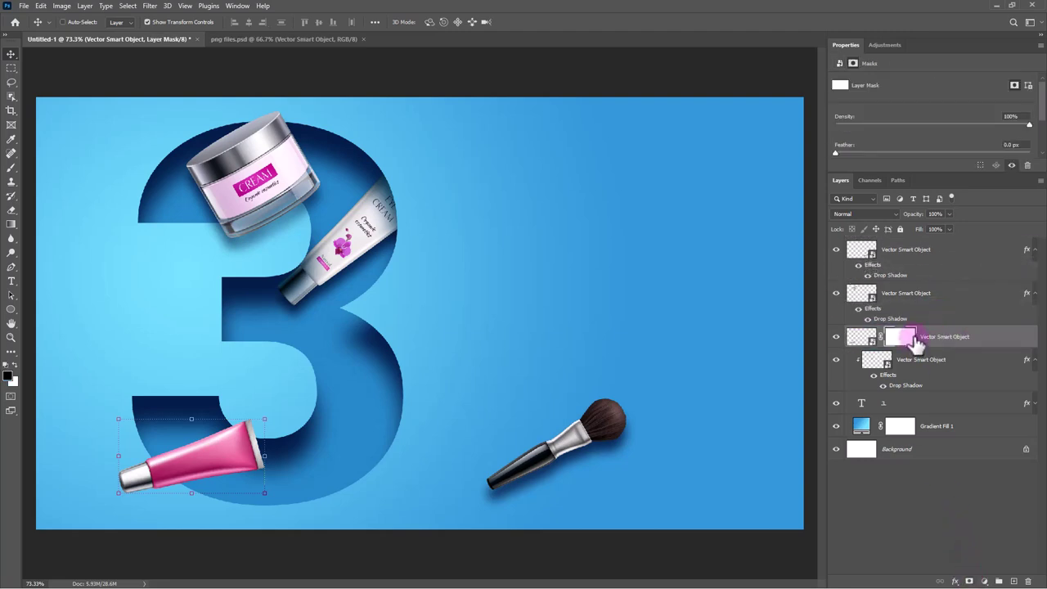
pyautogui.keyDown('ctrl'); pyautogui.click(863, 403); pyautogui.keyUp('ctrl')
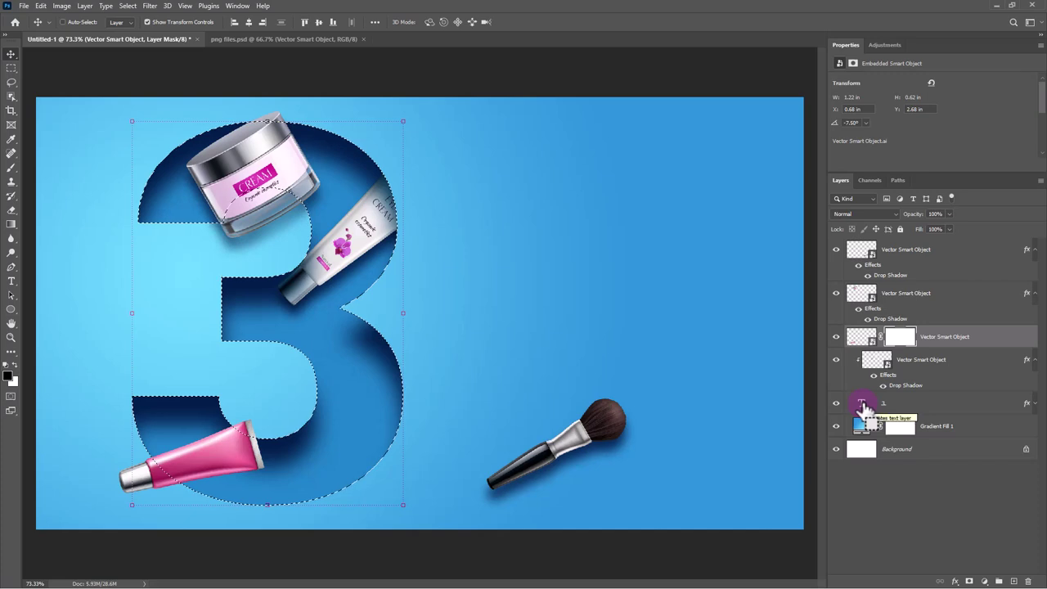
pyautogui.click(130, 7)
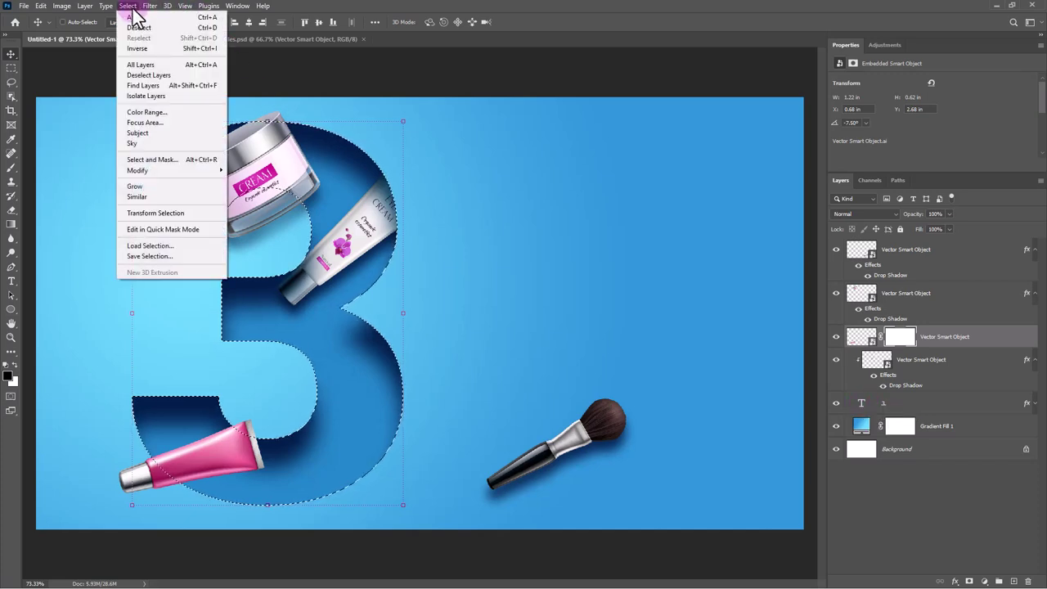
pyautogui.click(138, 48)
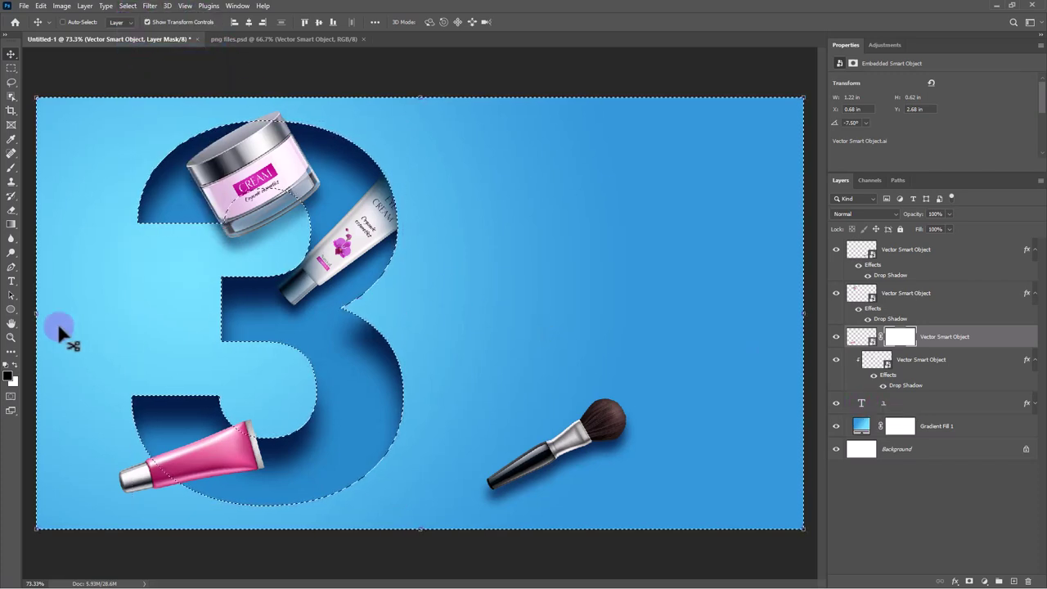
pyautogui.click(11, 167)
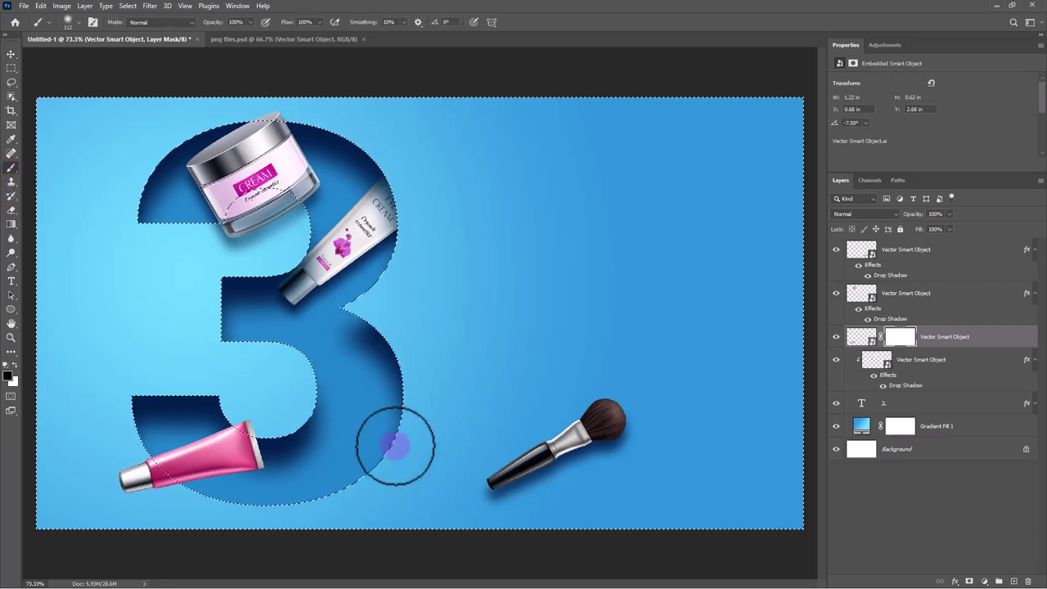
pyautogui.moveTo(396, 446)
pyautogui.mouseDown()
pyautogui.moveTo(234, 427)
pyautogui.moveTo(307, 386)
pyautogui.mouseUp()
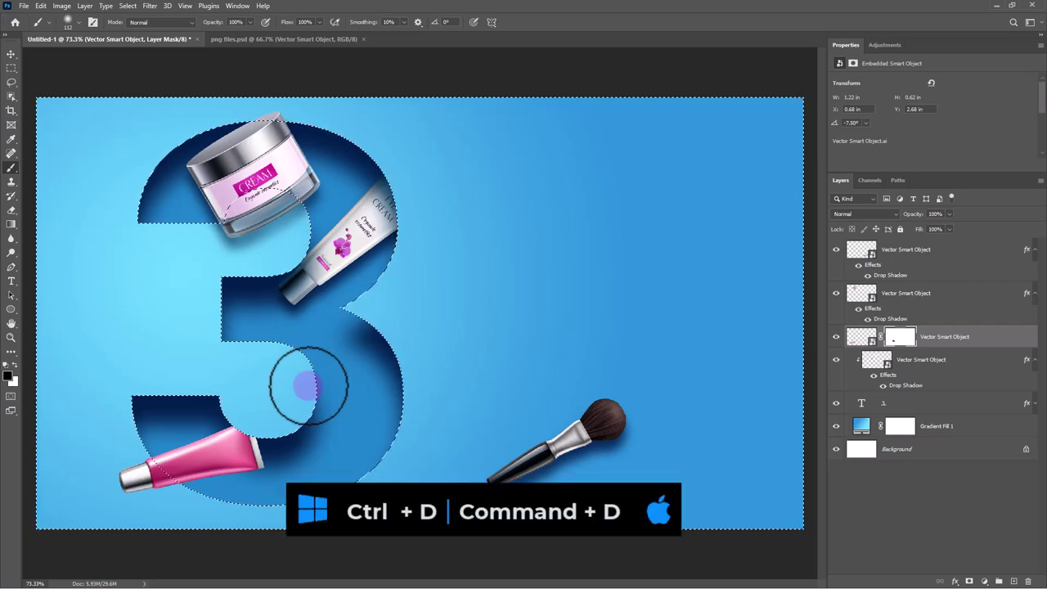
pyautogui.hotkey('ctrl', 'd')
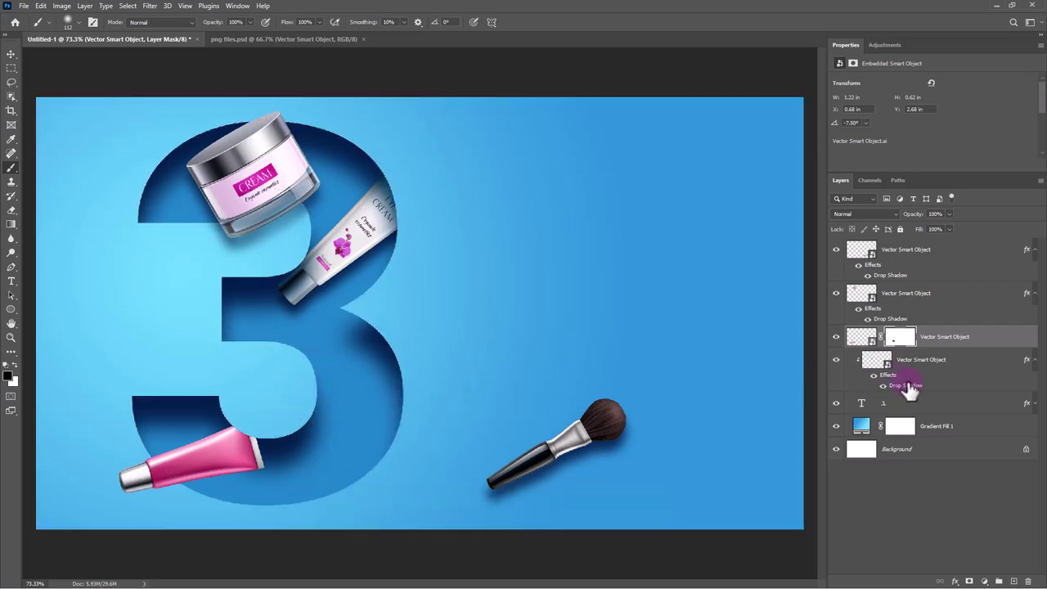
pyautogui.moveTo(906, 391); pyautogui.dragTo(939, 352)
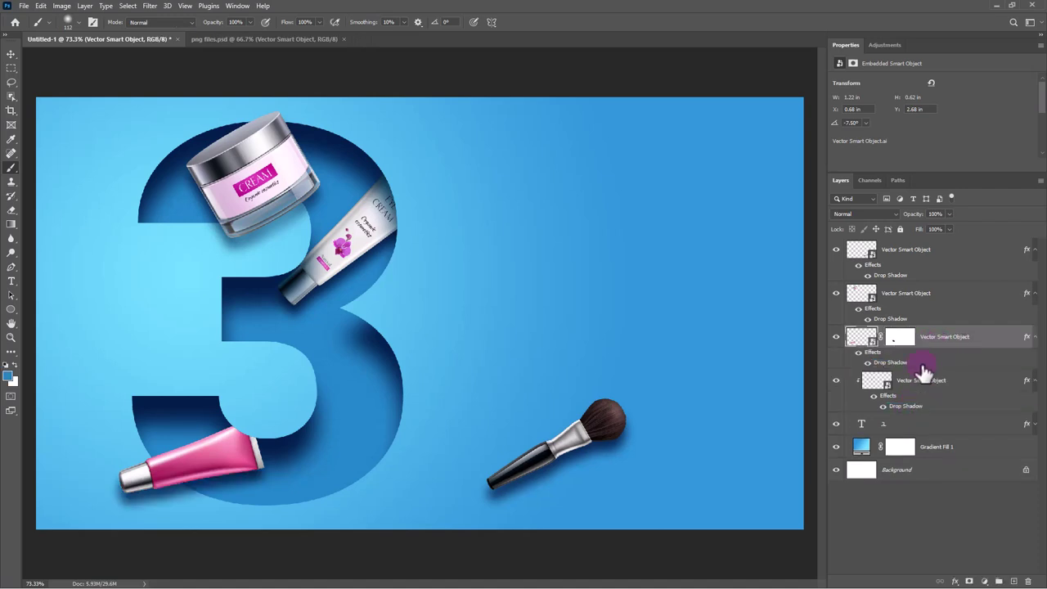
# Drag the pink orchid branch from png files.psd onto the poster over the 3's lower curve.
pyautogui.click(319, 41)
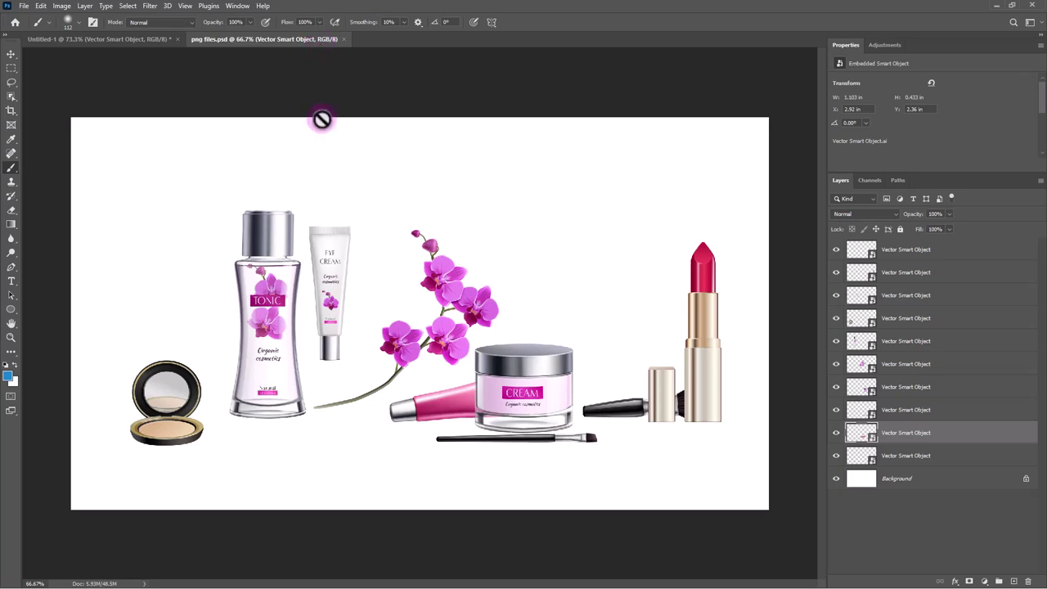
pyautogui.click(11, 54)
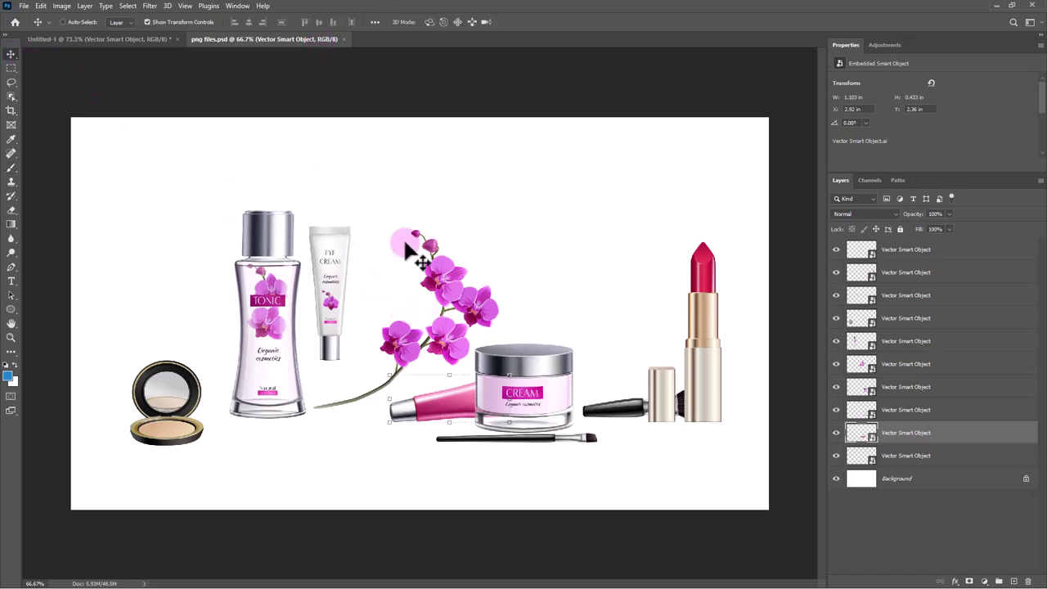
pyautogui.moveTo(465, 289)
pyautogui.mouseDown()
pyautogui.moveTo(180, 52)
pyautogui.moveTo(464, 335)
pyautogui.moveTo(426, 353)
pyautogui.moveTo(424, 404)
pyautogui.moveTo(404, 435)
pyautogui.mouseUp()
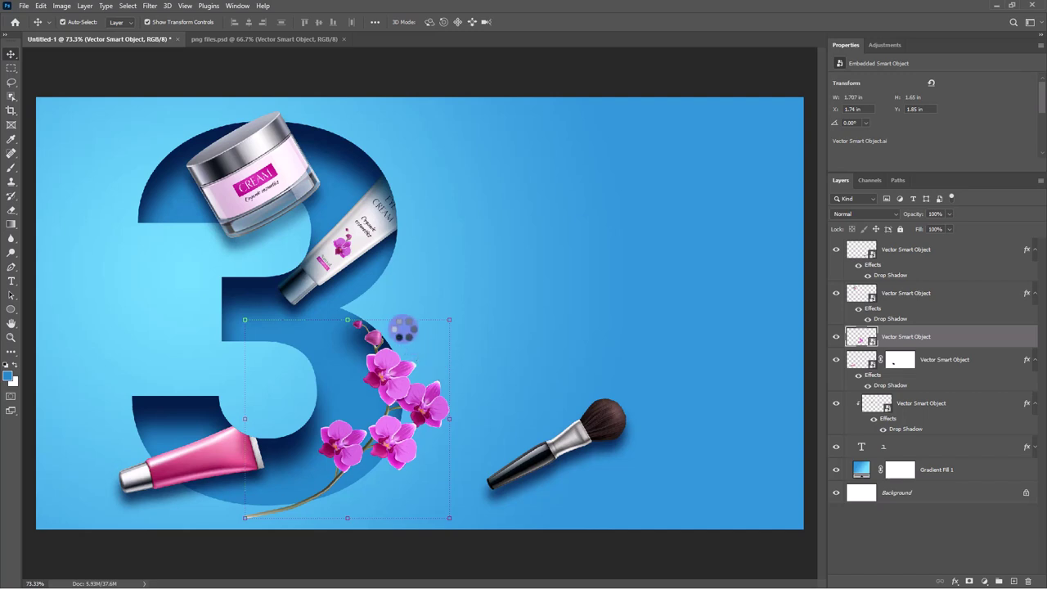
# Scale the orchid branch up to about 118% and move its layer below the pink tube layer.
pyautogui.hotkey('ctrl', 't')
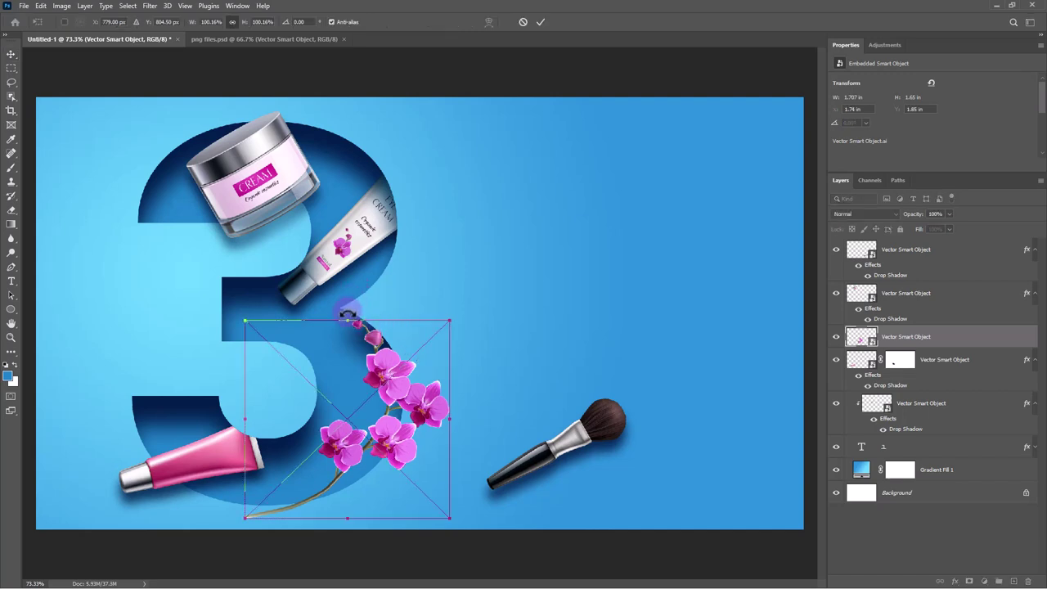
pyautogui.moveTo(348, 310); pyautogui.dragTo(352, 284)
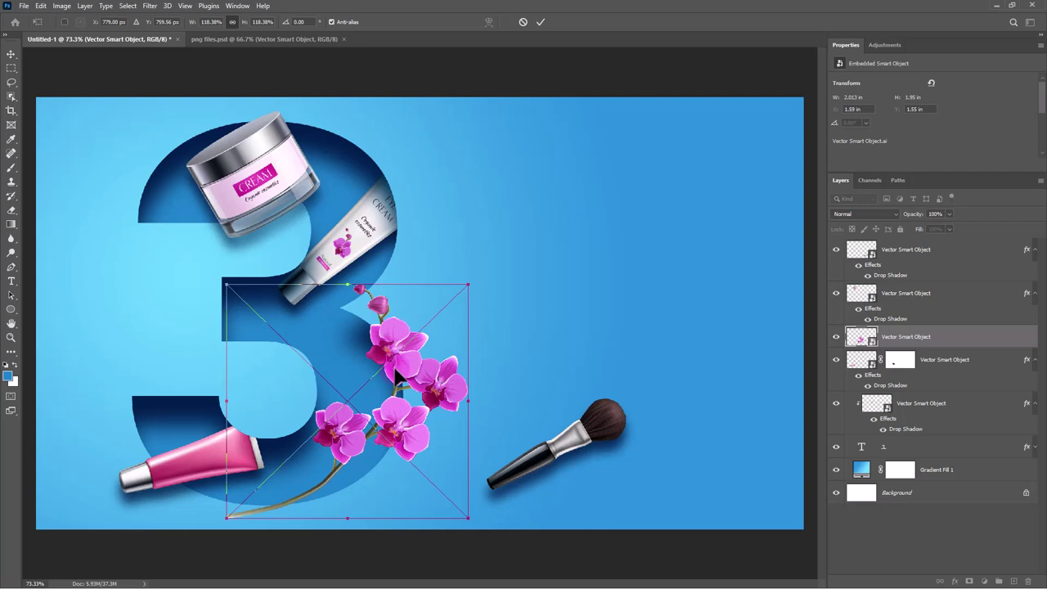
pyautogui.press('Return')
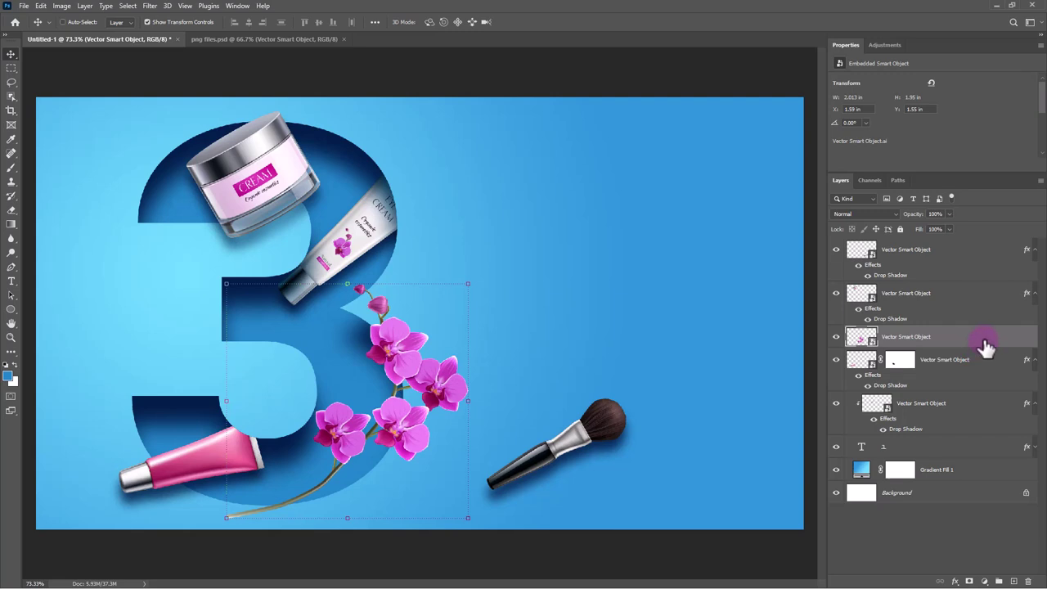
pyautogui.moveTo(986, 347); pyautogui.dragTo(976, 388)
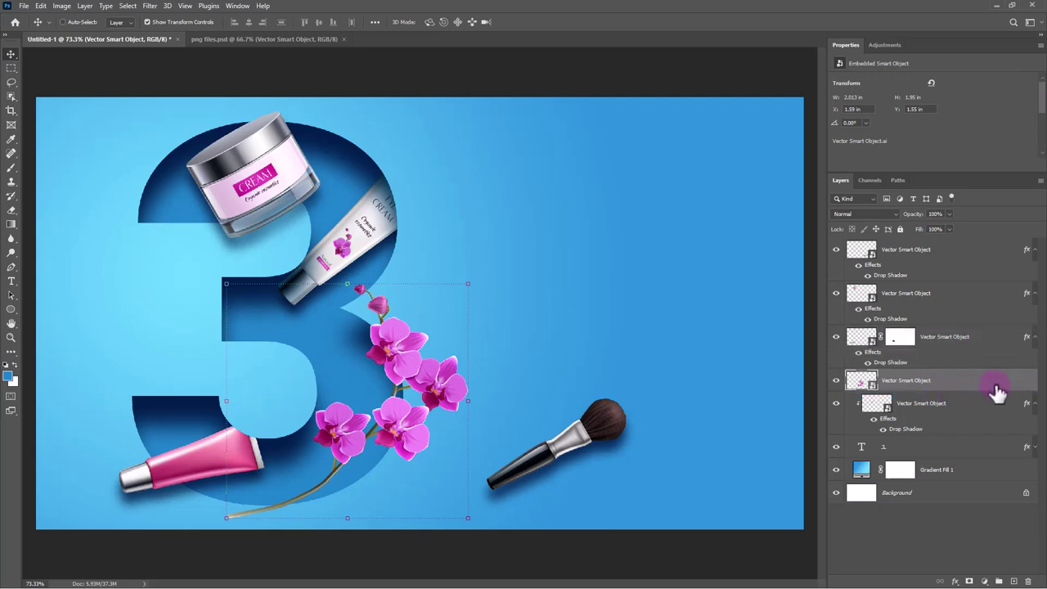
# Clip the orchid layer inside the 3 cutout and copy the drop shadow onto it.
pyautogui.rightClick(988, 391)
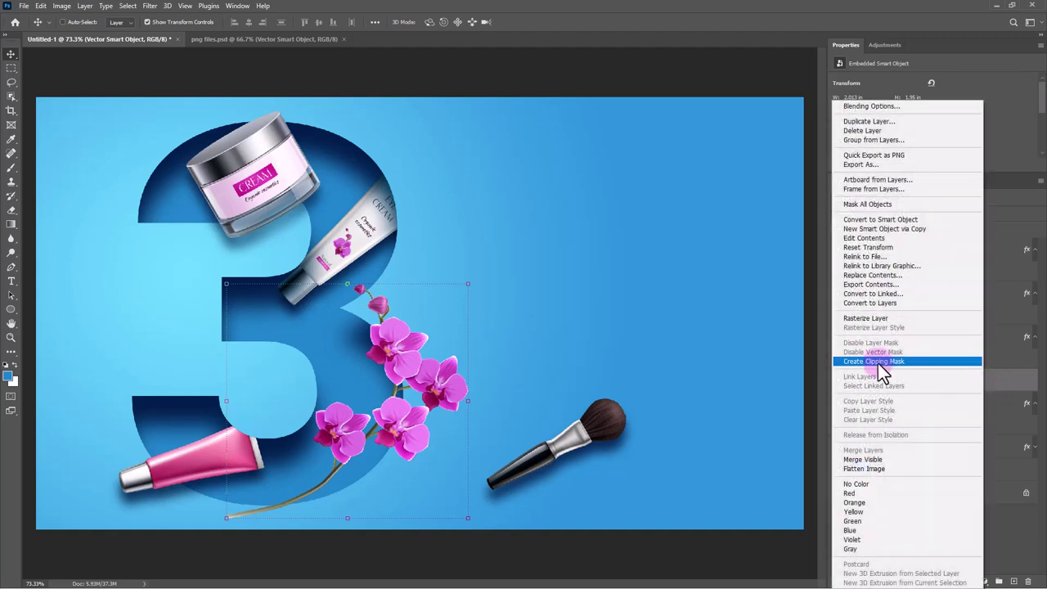
pyautogui.click(870, 361)
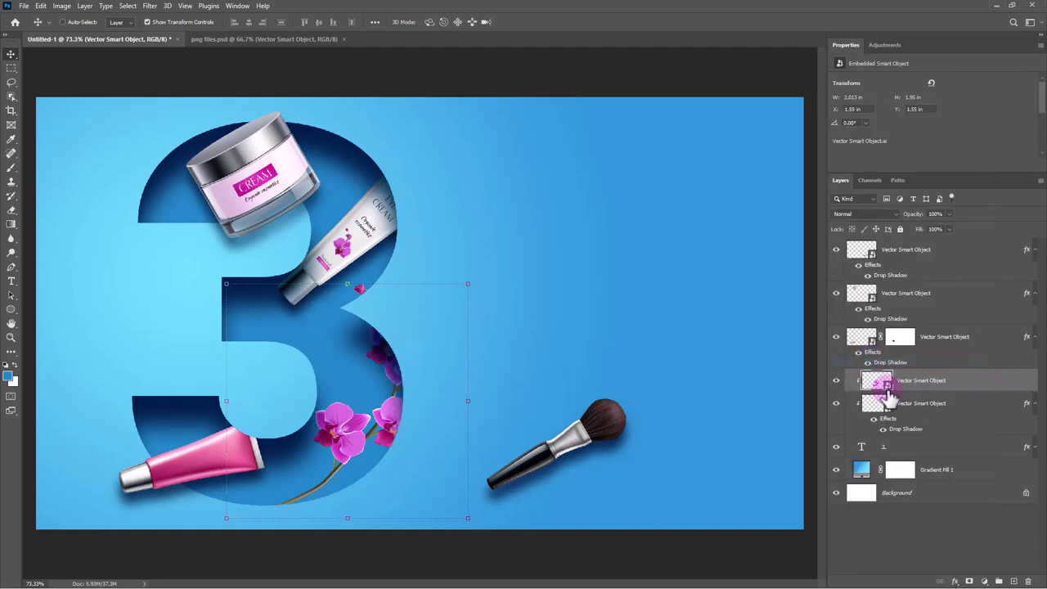
pyautogui.moveTo(890, 396)
pyautogui.mouseDown()
pyautogui.moveTo(920, 469)
pyautogui.moveTo(924, 395)
pyautogui.mouseUp()
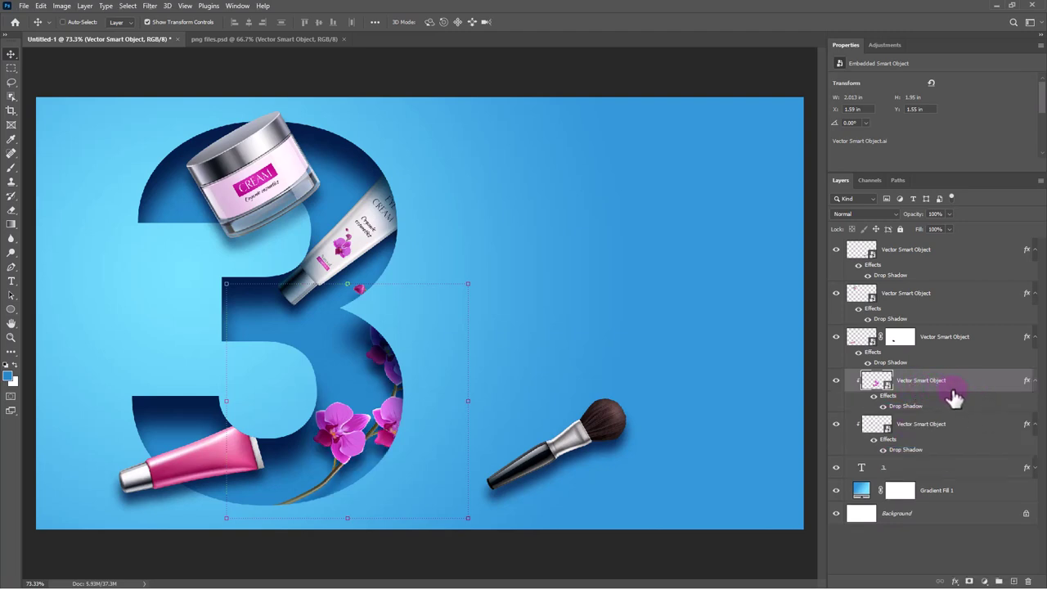
# Duplicate the orchid, add a layer mask to the copy, and load the 3's outline.
pyautogui.hotkey('ctrl', 'j')
pyautogui.hotkey('ctrl', 'j')
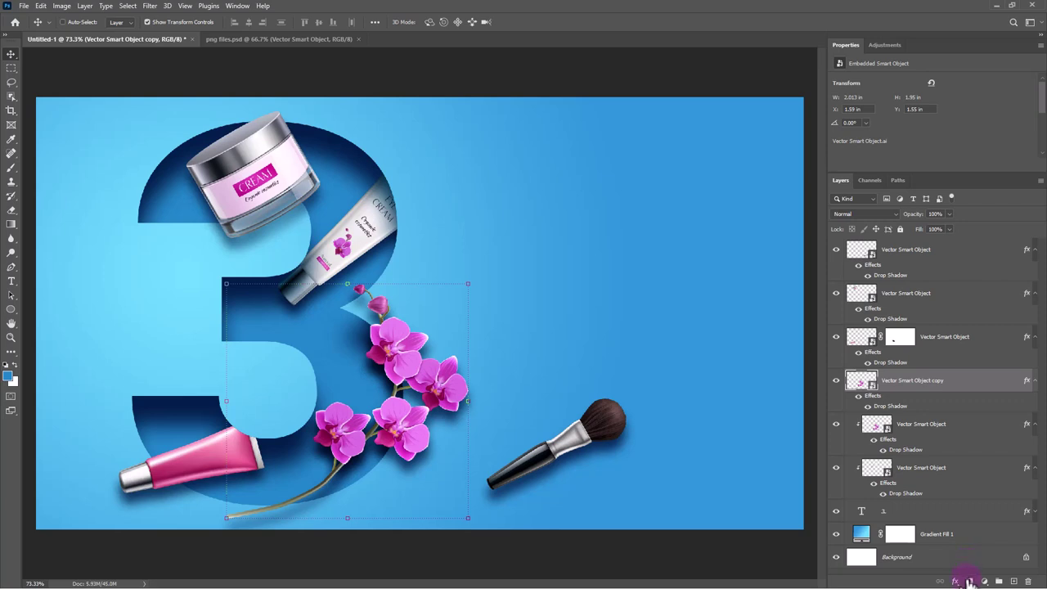
pyautogui.click(970, 581)
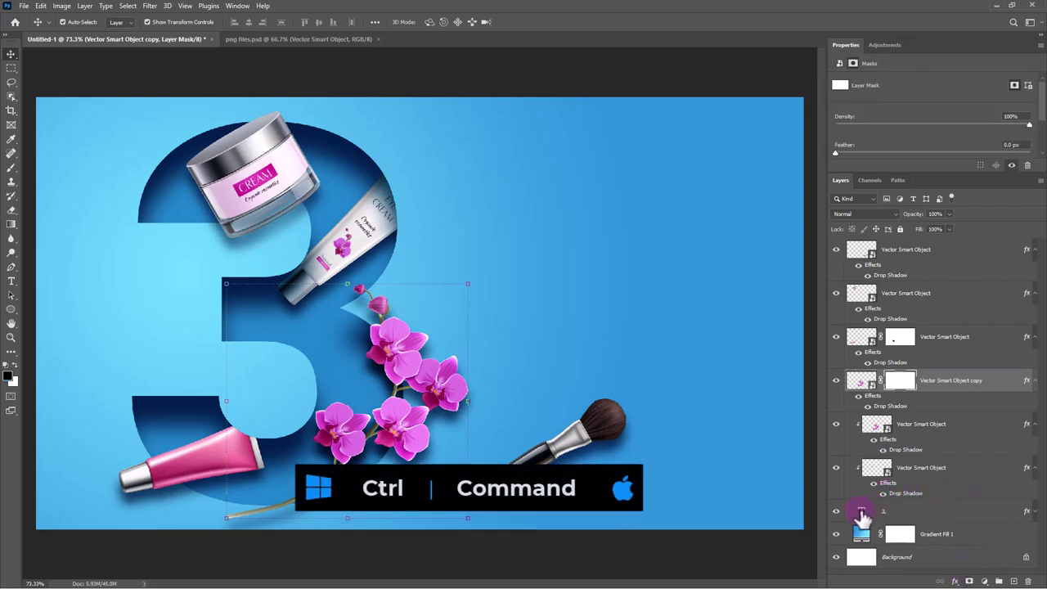
pyautogui.keyDown('ctrl'); pyautogui.click(863, 513); pyautogui.keyUp('ctrl')
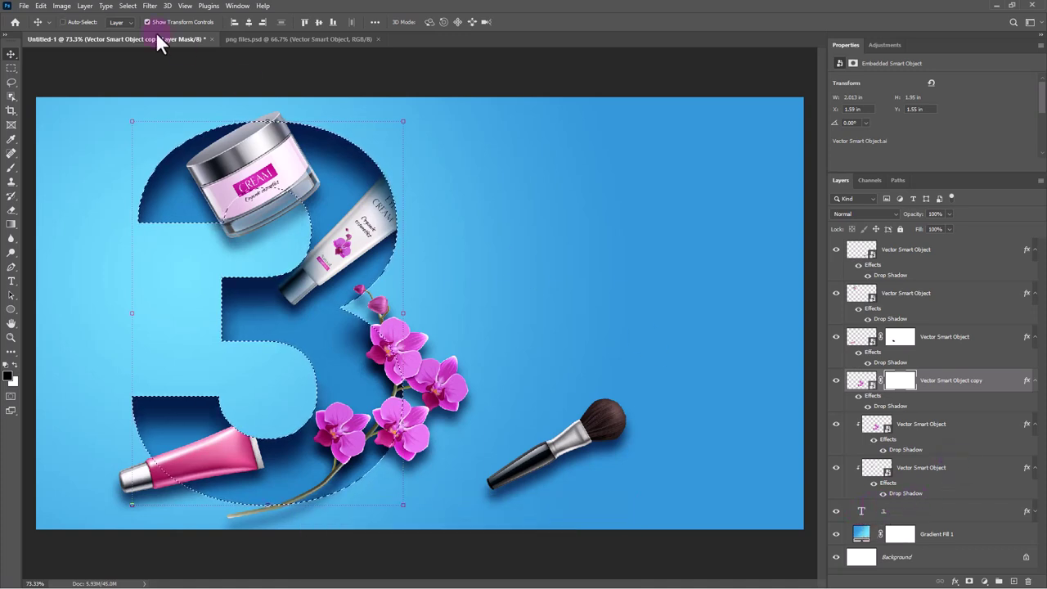
# Paint the orchid copy's mask black along the 3's edge with a hard round brush, then deselect.
pyautogui.click(128, 6)
pyautogui.click(141, 48)
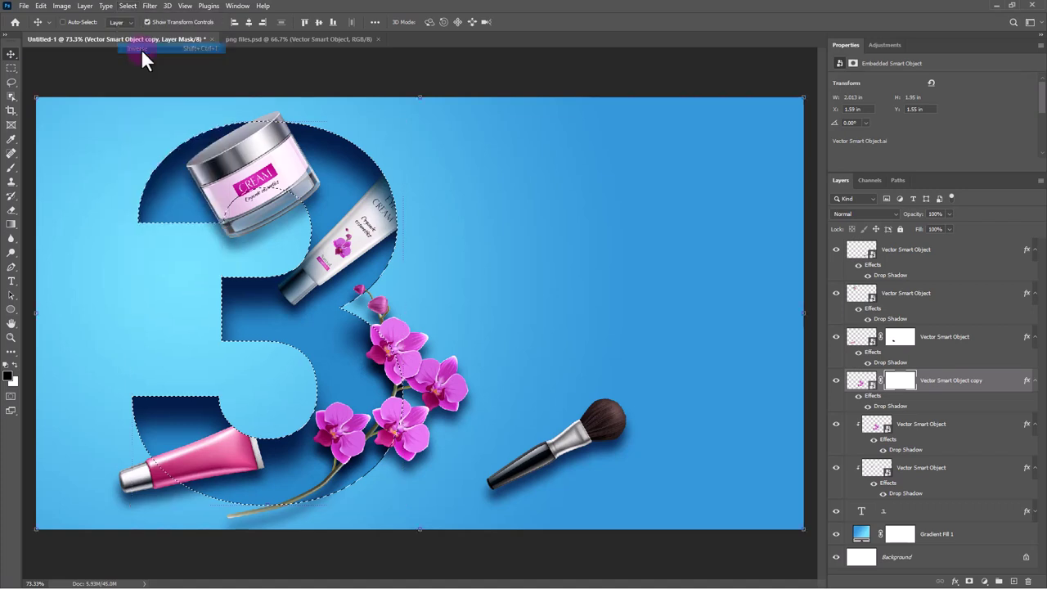
pyautogui.click(12, 168)
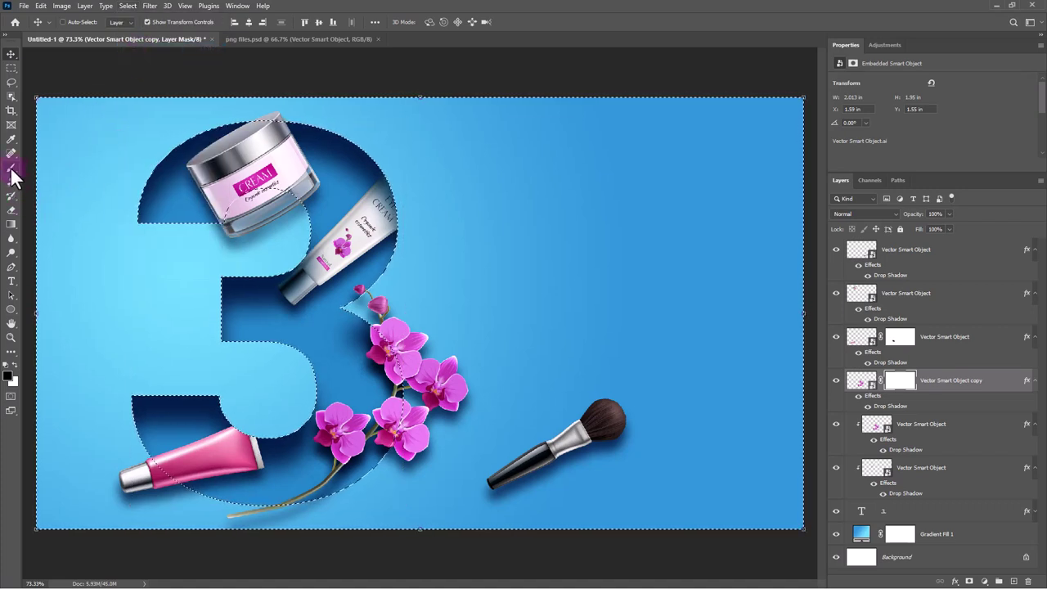
pyautogui.moveTo(301, 532)
pyautogui.mouseDown()
pyautogui.moveTo(227, 513)
pyautogui.moveTo(307, 501)
pyautogui.moveTo(385, 424)
pyautogui.mouseUp()
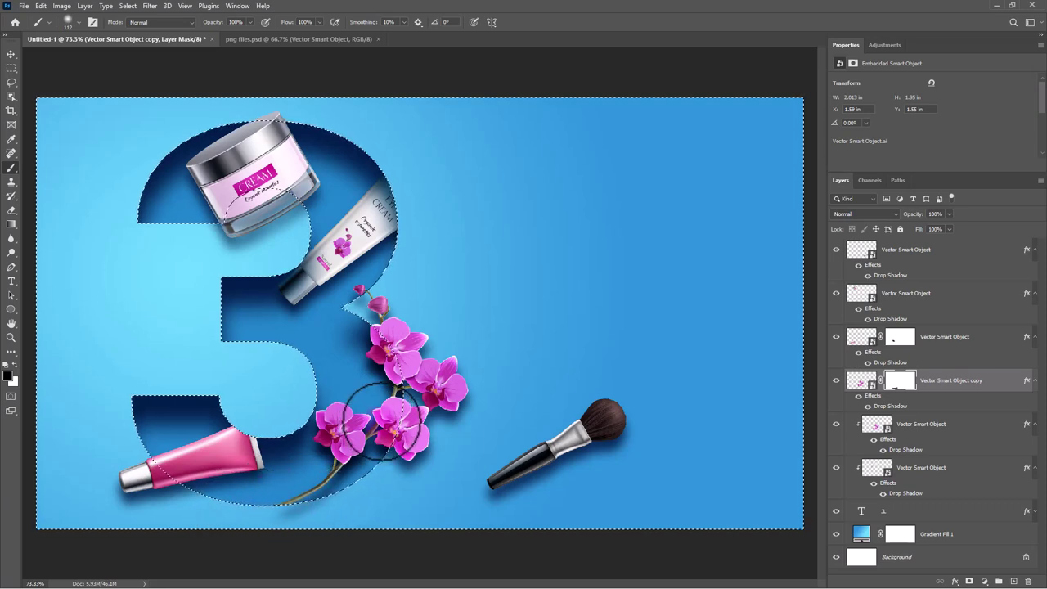
pyautogui.rightClick(423, 425)
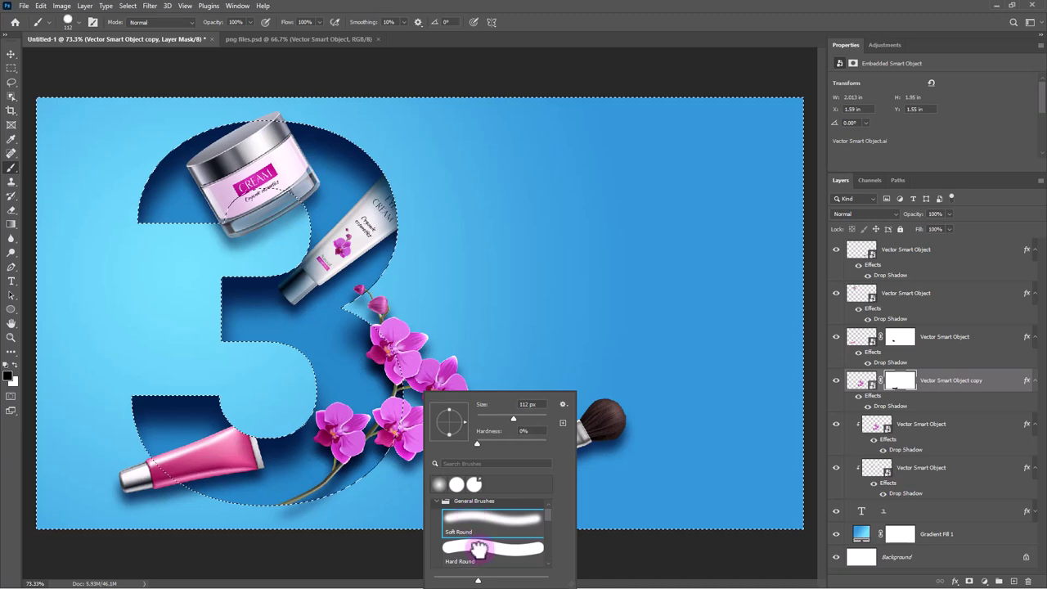
pyautogui.doubleClick(479, 550)
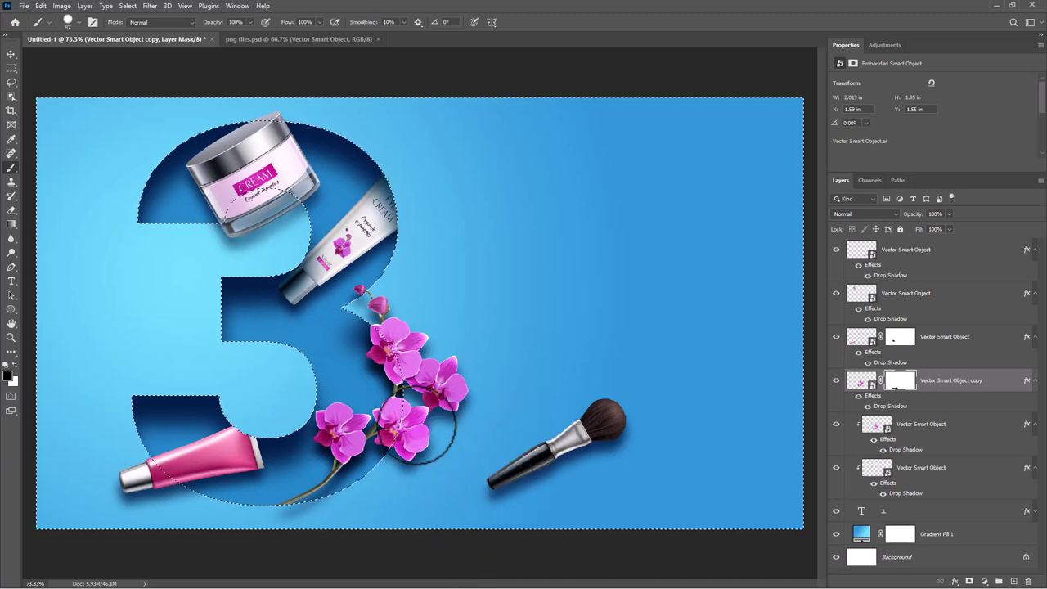
pyautogui.moveTo(399, 419)
pyautogui.mouseDown()
pyautogui.moveTo(411, 408)
pyautogui.moveTo(429, 450)
pyautogui.mouseUp()
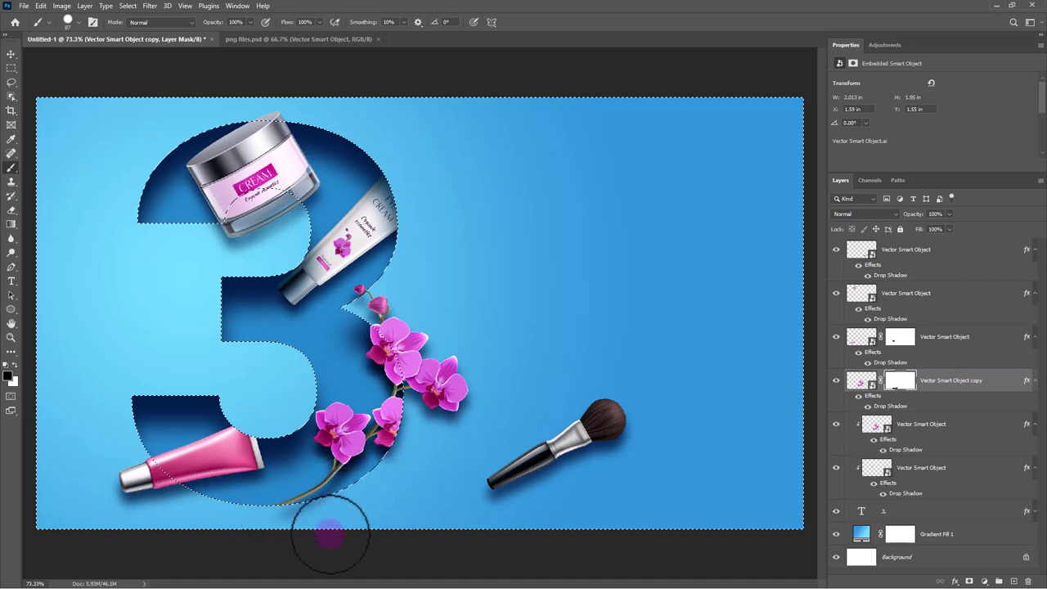
pyautogui.moveTo(330, 534)
pyautogui.mouseDown()
pyautogui.moveTo(296, 489)
pyautogui.moveTo(404, 401)
pyautogui.moveTo(369, 470)
pyautogui.moveTo(484, 444)
pyautogui.mouseUp()
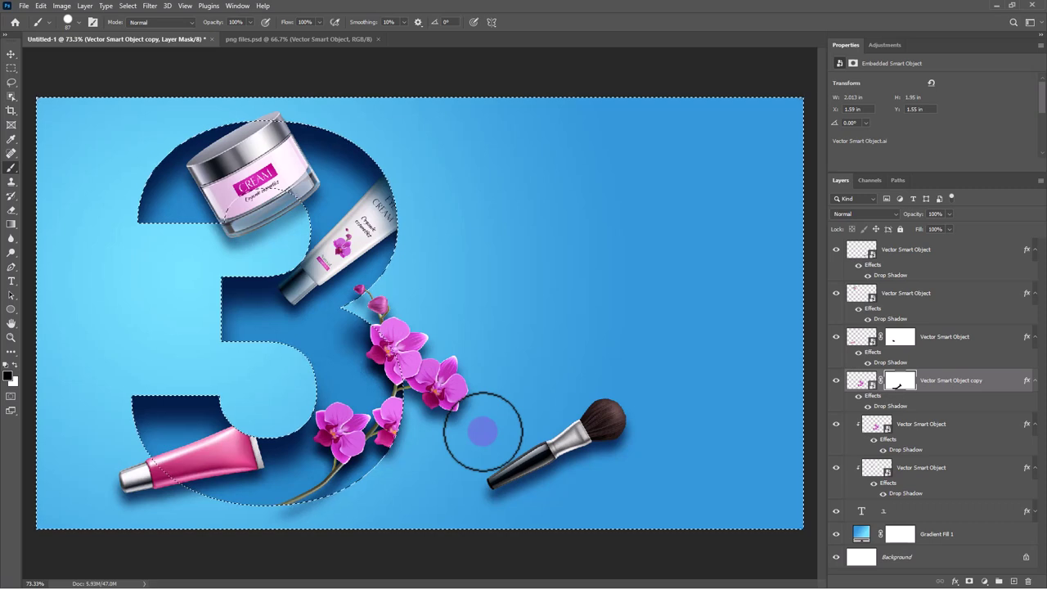
pyautogui.hotkey('ctrl', 'd')
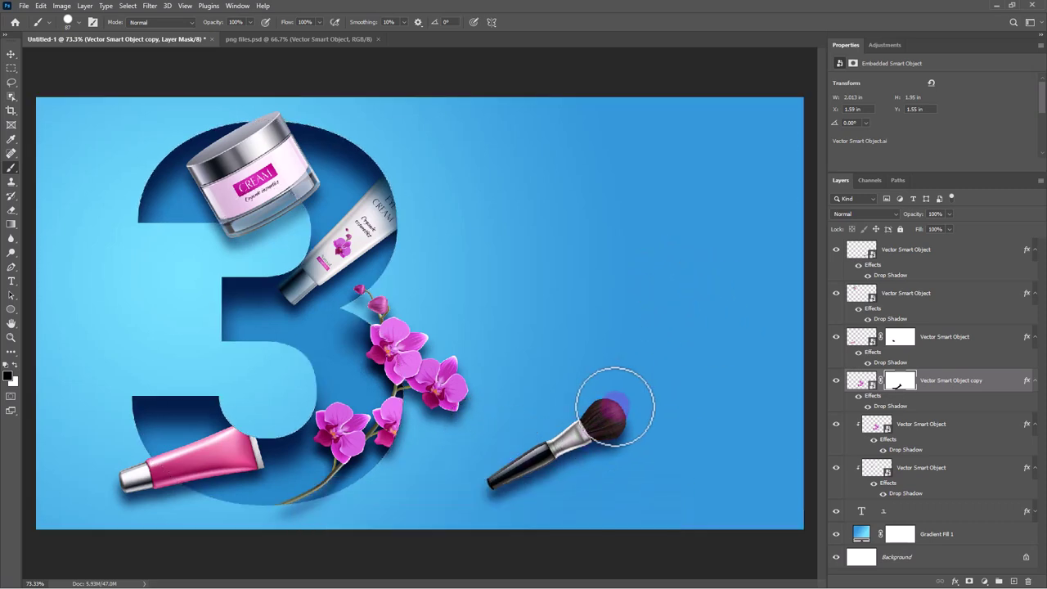
# Drag the TONIC bottle layer from png files.psd into the poster.
pyautogui.click(955, 277)
pyautogui.click(264, 39)
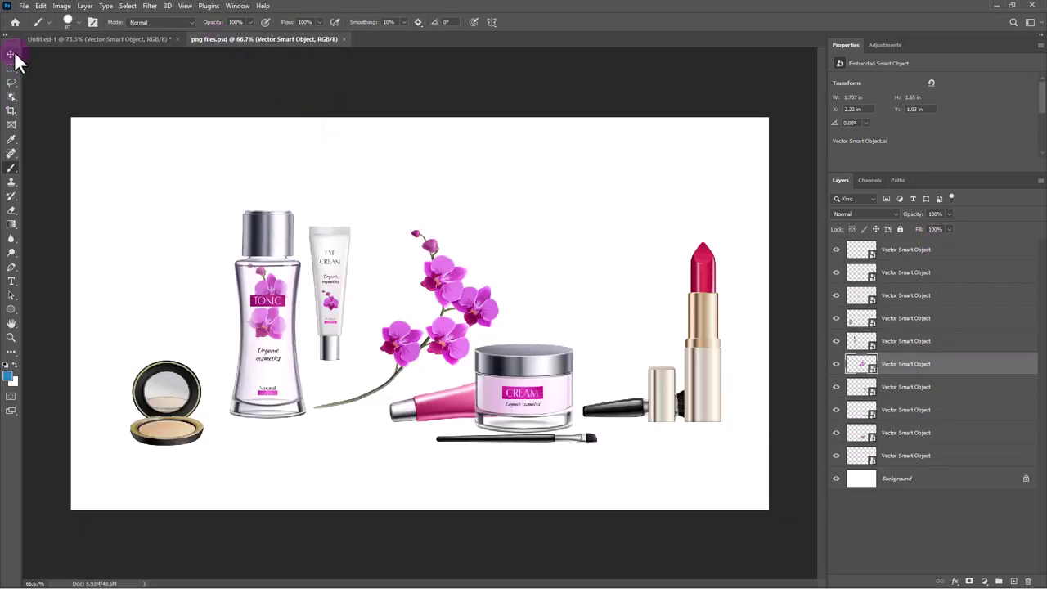
pyautogui.click(12, 53)
pyautogui.keyDown('ctrl'); pyautogui.click(278, 343); pyautogui.keyUp('ctrl')
pyautogui.moveTo(278, 344); pyautogui.dragTo(667, 313)
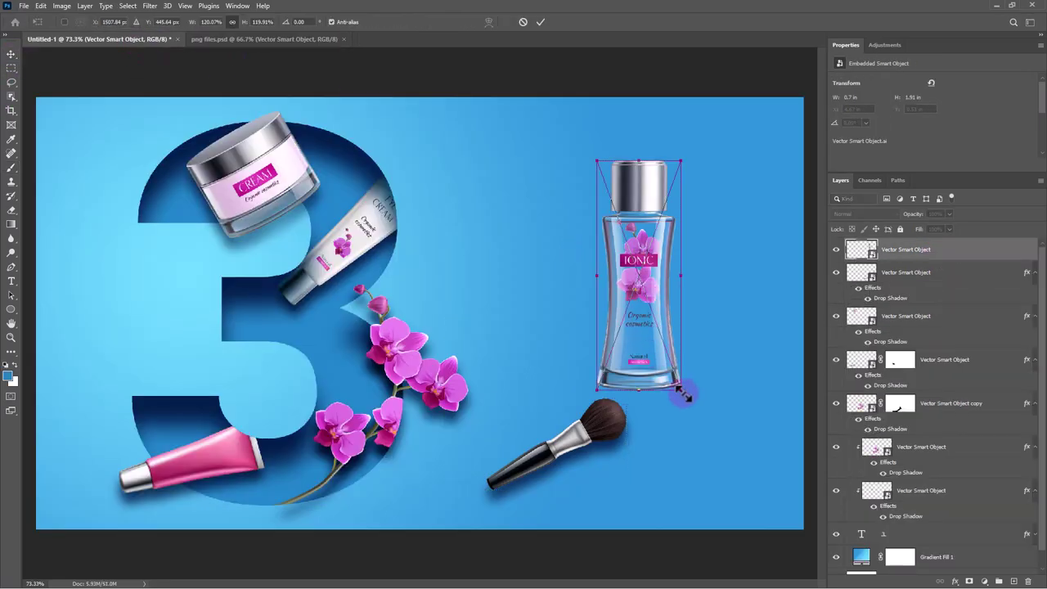
# Enlarge and tilt the TONIC bottle into the poster's top-right corner.
pyautogui.moveTo(681, 389)
pyautogui.mouseDown()
pyautogui.moveTo(725, 442)
pyautogui.moveTo(773, 279)
pyautogui.mouseUp()
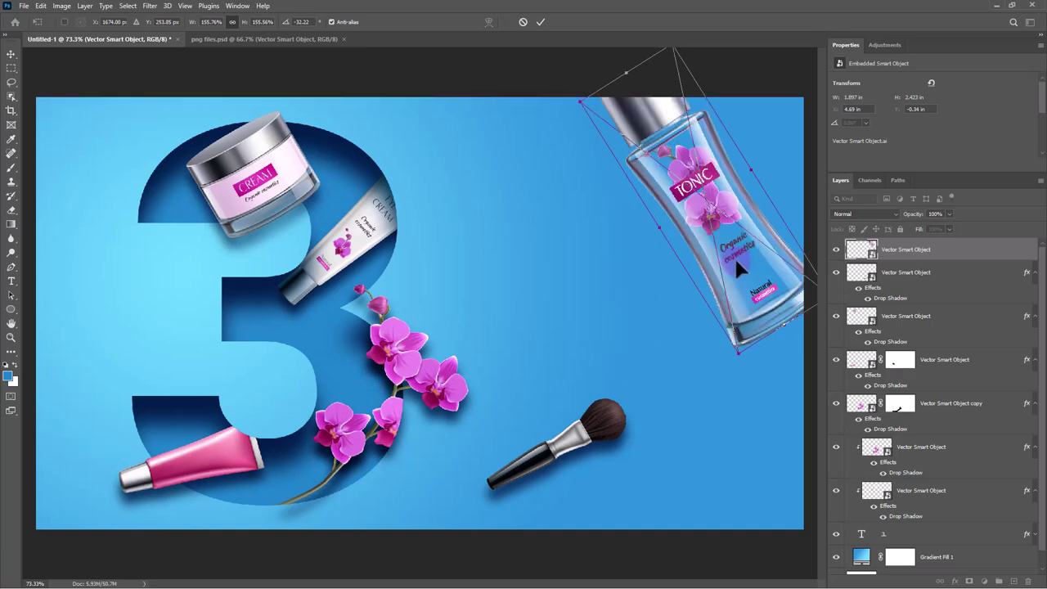
pyautogui.moveTo(715, 349); pyautogui.dragTo(746, 278)
pyautogui.press('Return')
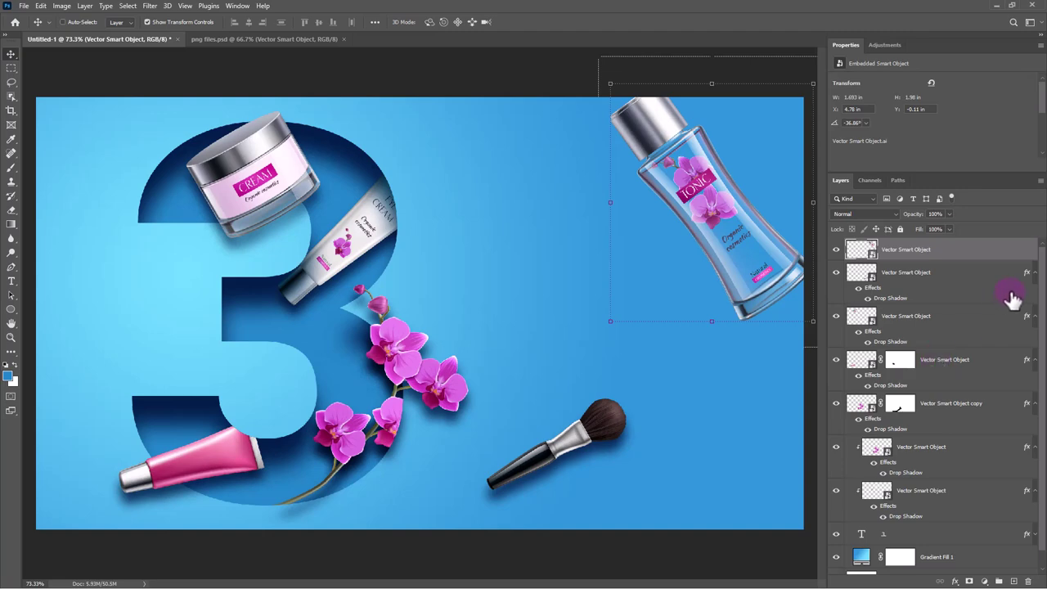
pyautogui.click(11, 281)
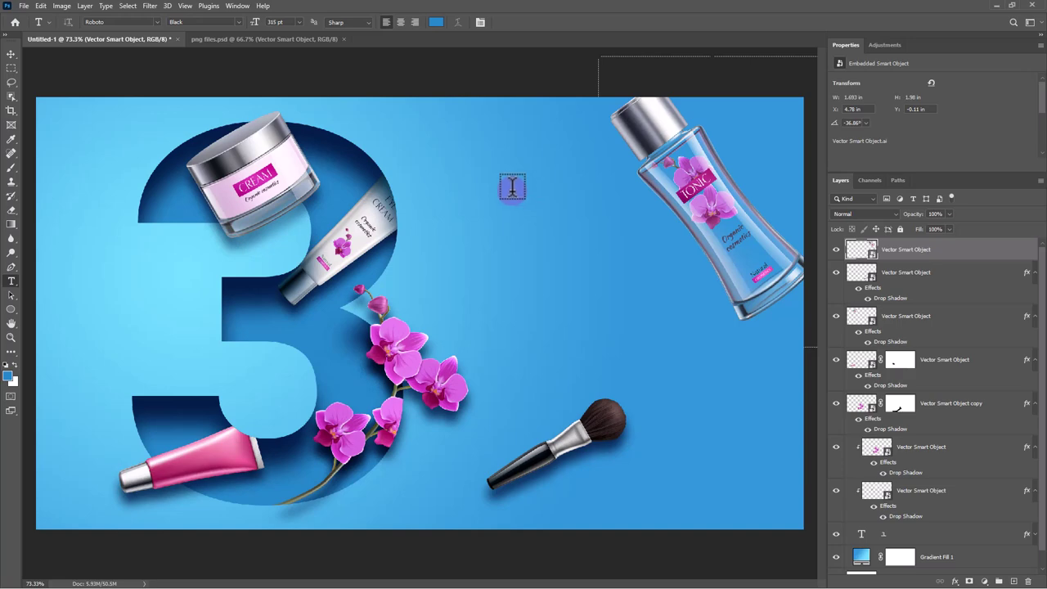
# Add STEP text in blue Roboto Bold at about 30 pt between the 3 and bottle.
pyautogui.click(276, 25)
pyautogui.moveTo(254, 28); pyautogui.dragTo(208, 26)
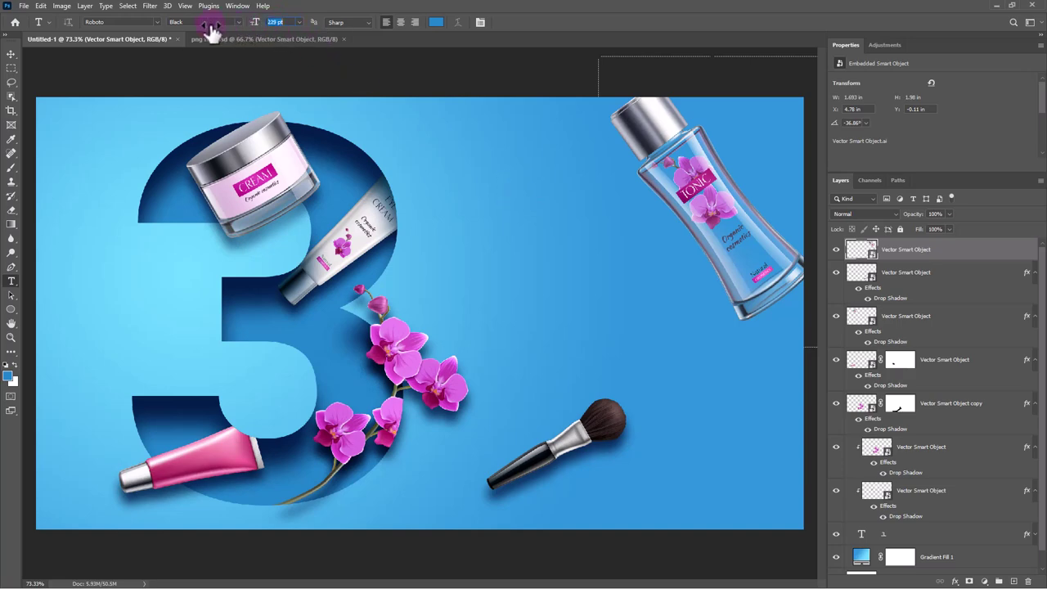
pyautogui.click(499, 266)
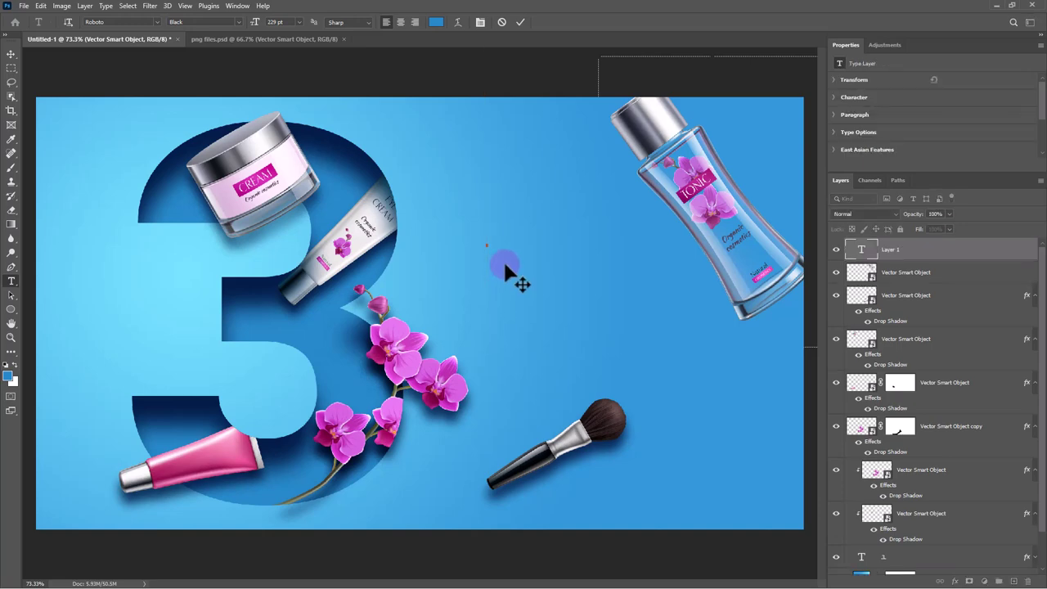
pyautogui.write('3')
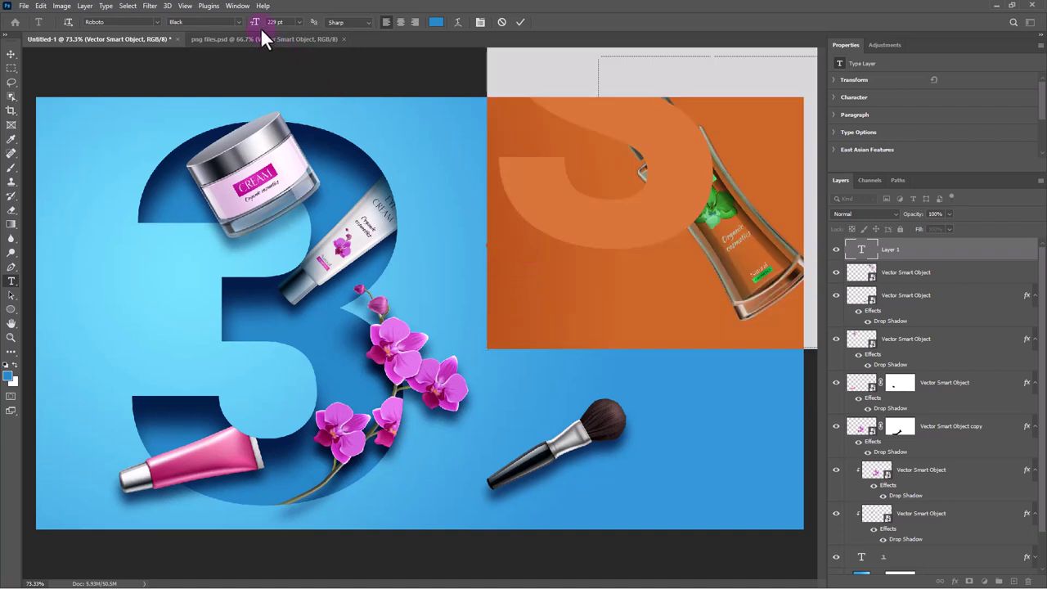
pyautogui.moveTo(257, 24); pyautogui.dragTo(150, 27)
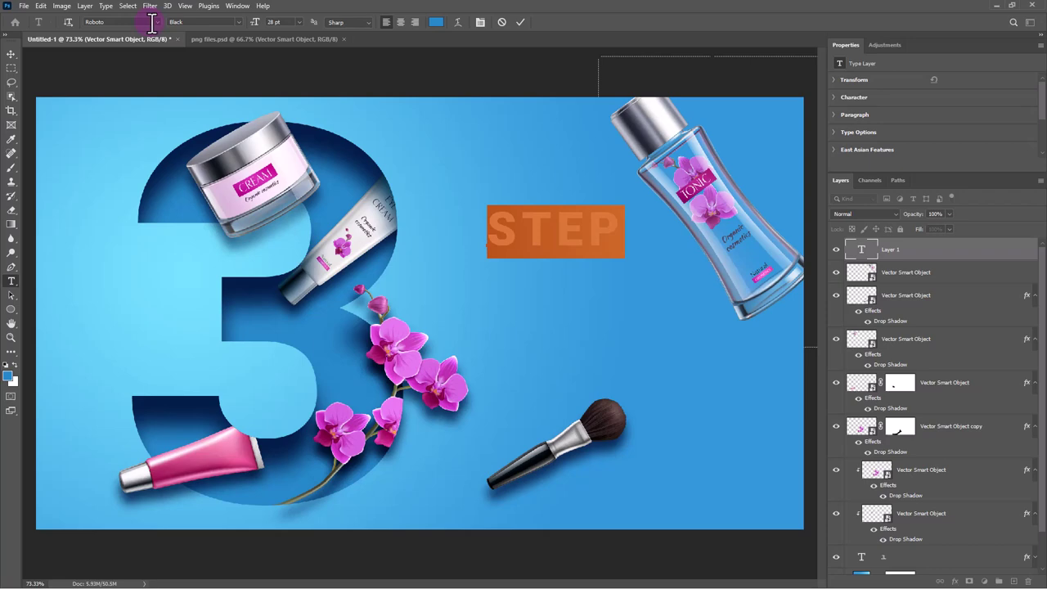
pyautogui.click(237, 22)
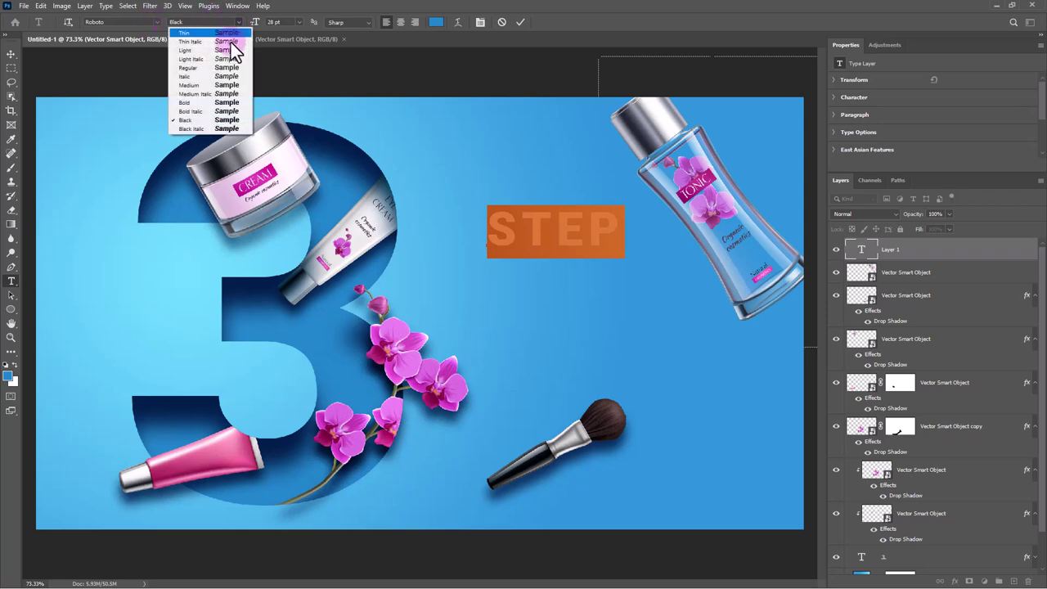
pyautogui.click(187, 102)
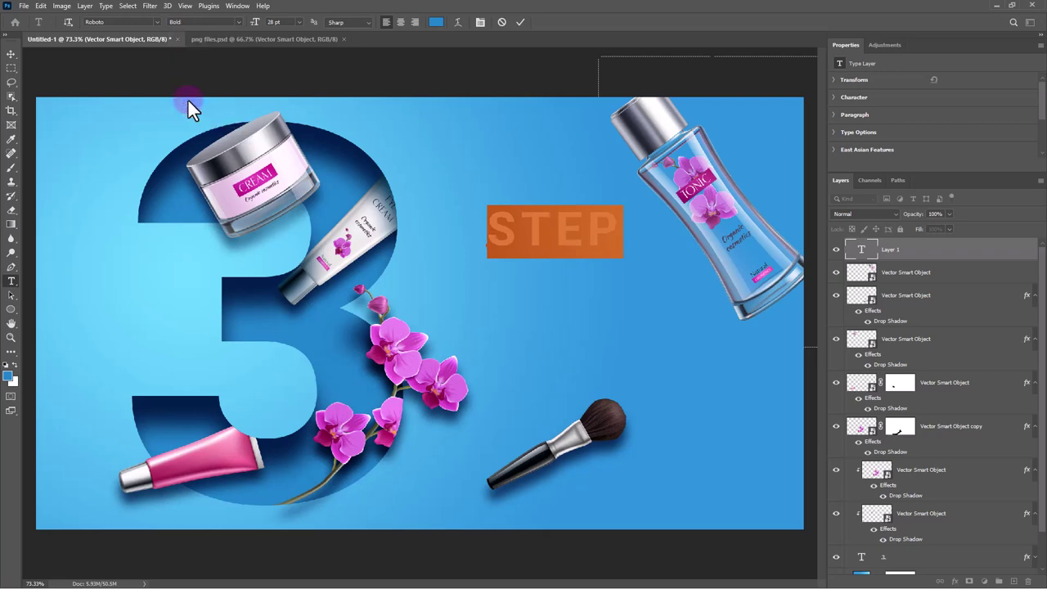
pyautogui.moveTo(246, 23); pyautogui.dragTo(263, 24)
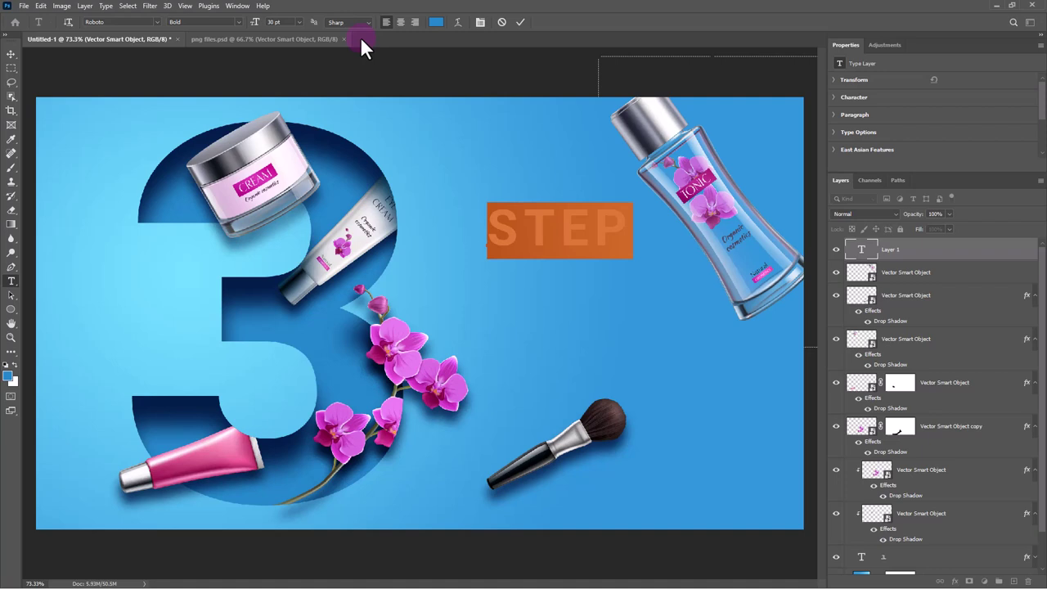
pyautogui.click(521, 22)
# Move STEP up and left, then give it an Inner Shadow with adjusted distance, size and angle.
pyautogui.press('v')
pyautogui.moveTo(593, 238); pyautogui.dragTo(575, 212)
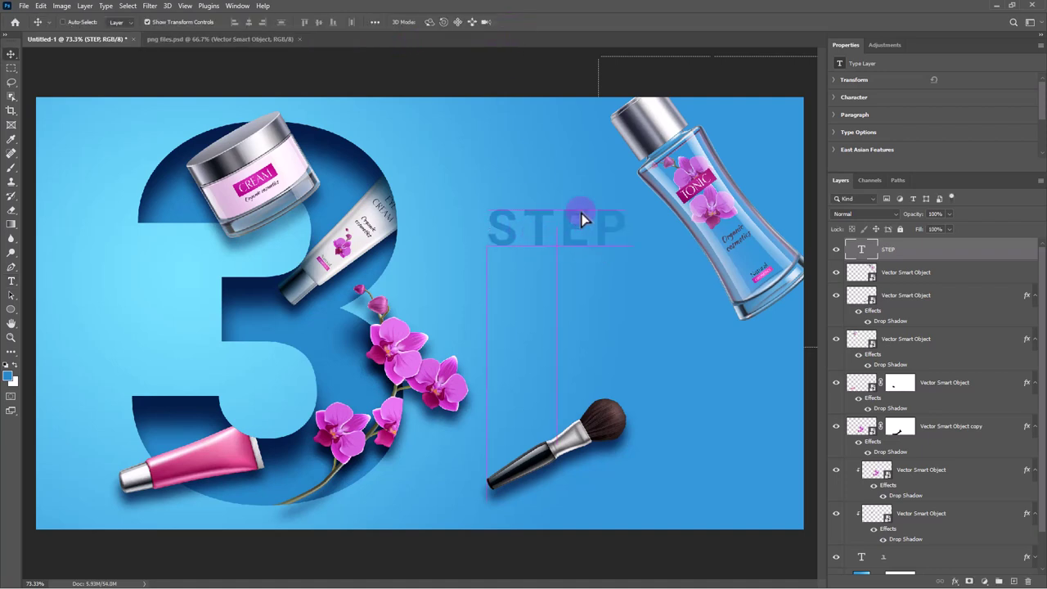
pyautogui.rightClick(1011, 257)
pyautogui.click(911, 91)
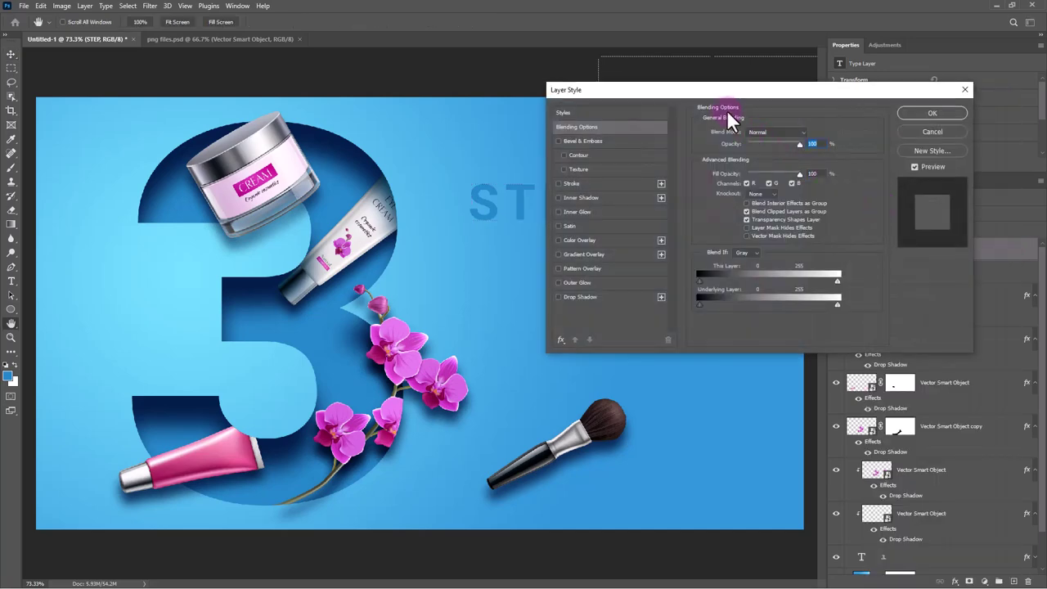
pyautogui.moveTo(723, 94); pyautogui.dragTo(794, 93)
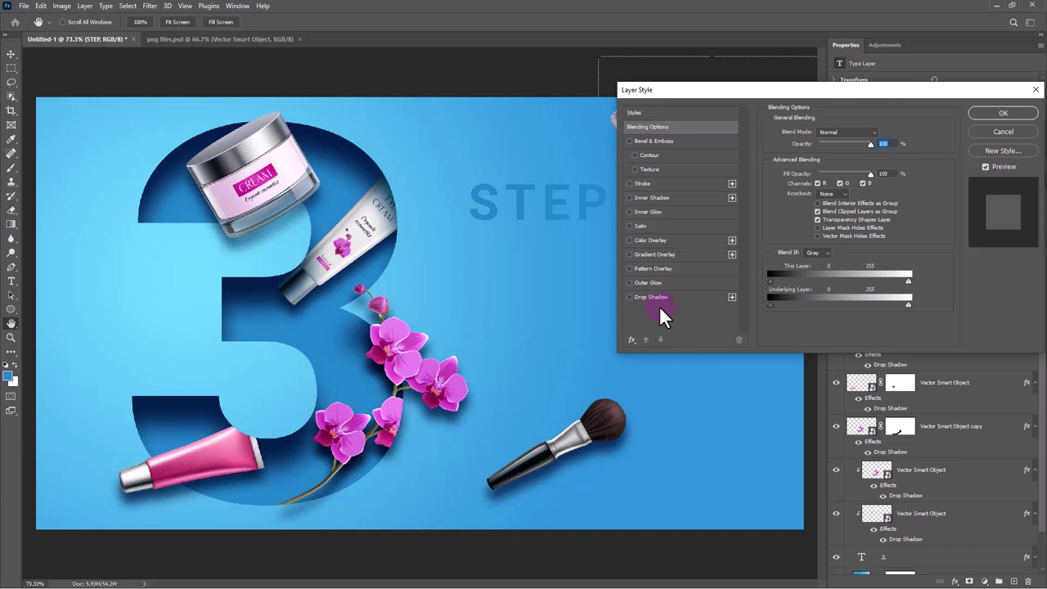
pyautogui.click(640, 198)
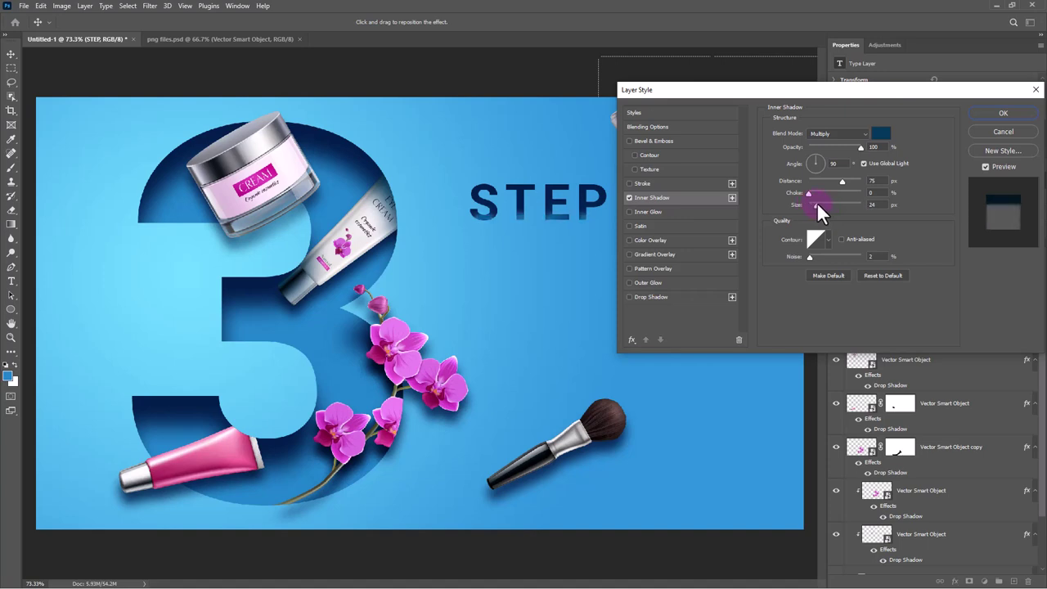
pyautogui.moveTo(816, 205)
pyautogui.mouseDown()
pyautogui.moveTo(831, 185)
pyautogui.moveTo(811, 181)
pyautogui.moveTo(813, 206)
pyautogui.mouseUp()
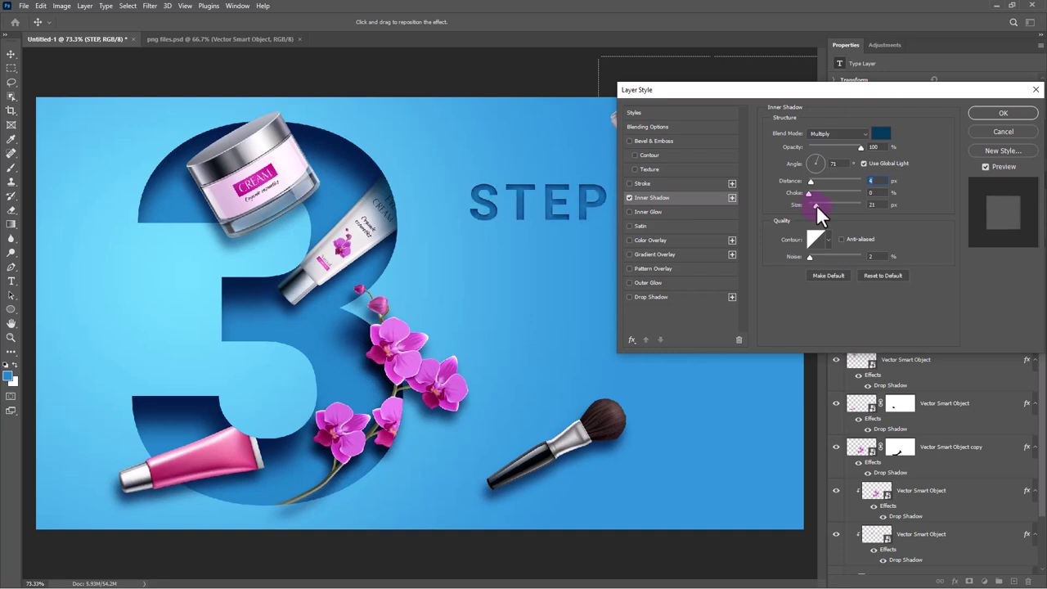
pyautogui.click(813, 204)
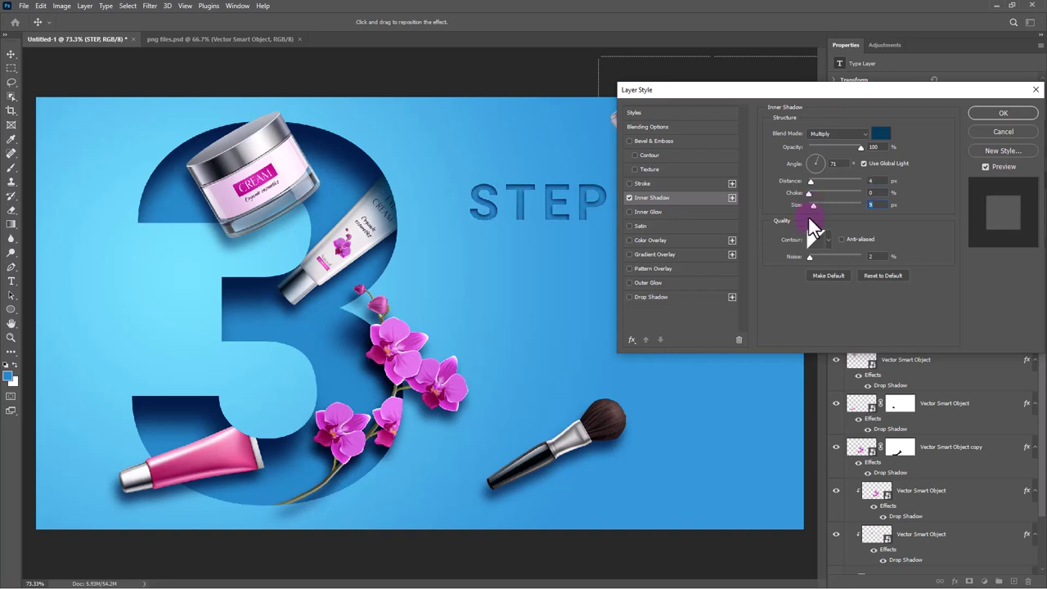
pyautogui.click(1005, 113)
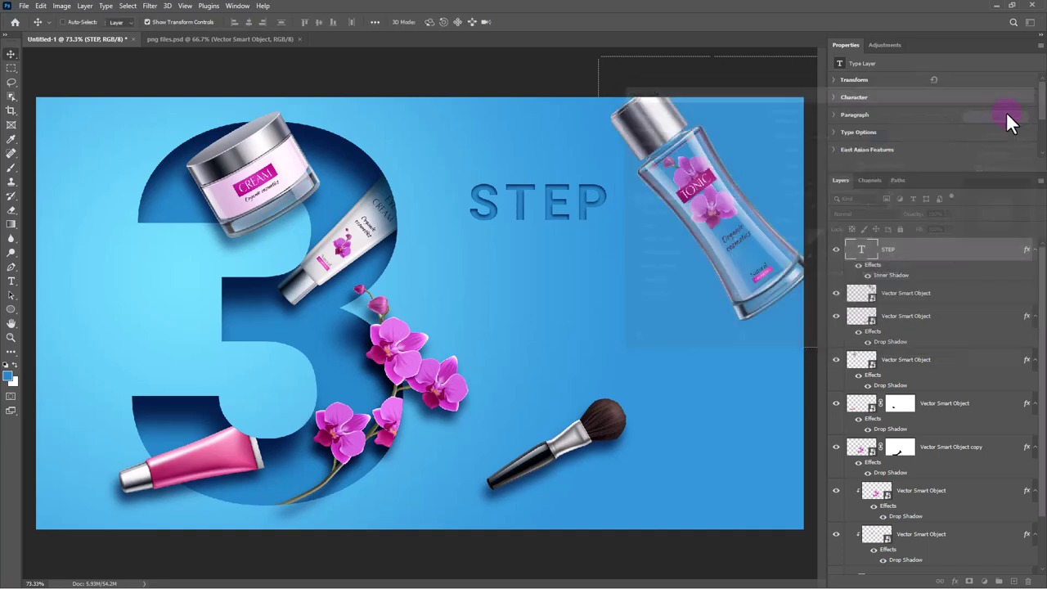
# Type Skincare in white and place it beneath STEP.
pyautogui.click(11, 281)
pyautogui.click(574, 343)
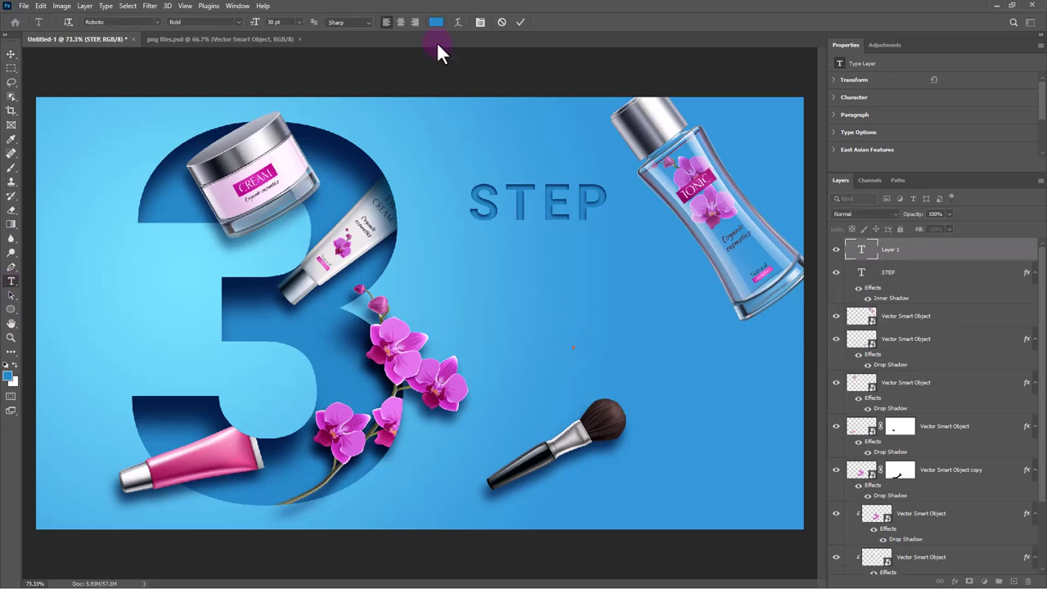
pyautogui.click(436, 22)
pyautogui.click(818, 167)
pyautogui.write('Ski')
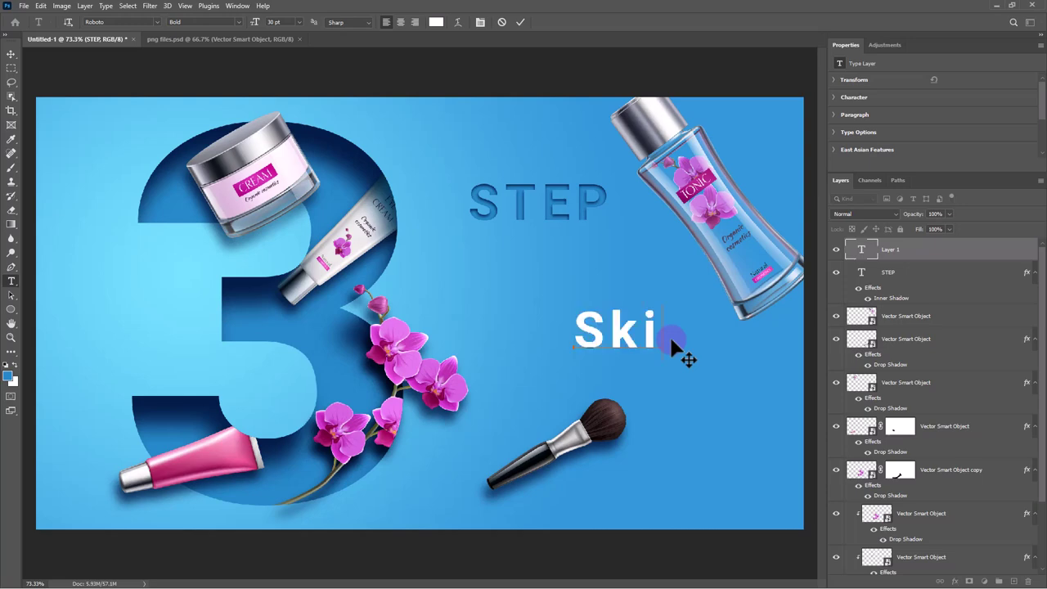
pyautogui.write('ncare')
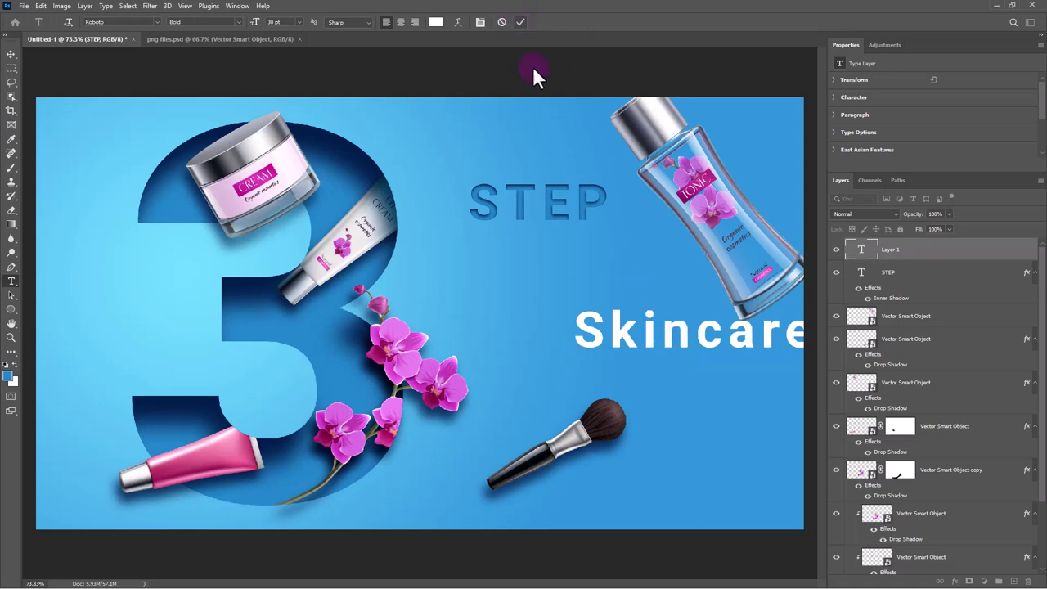
pyautogui.hotkey('ctrl', 'Return')
pyautogui.press('v')
pyautogui.moveTo(695, 344)
pyautogui.mouseDown()
pyautogui.moveTo(608, 331)
pyautogui.moveTo(591, 282)
pyautogui.mouseUp()
# Change Skincare to Caveat Regular and nudge it slightly up and right.
pyautogui.doubleClick(612, 283)
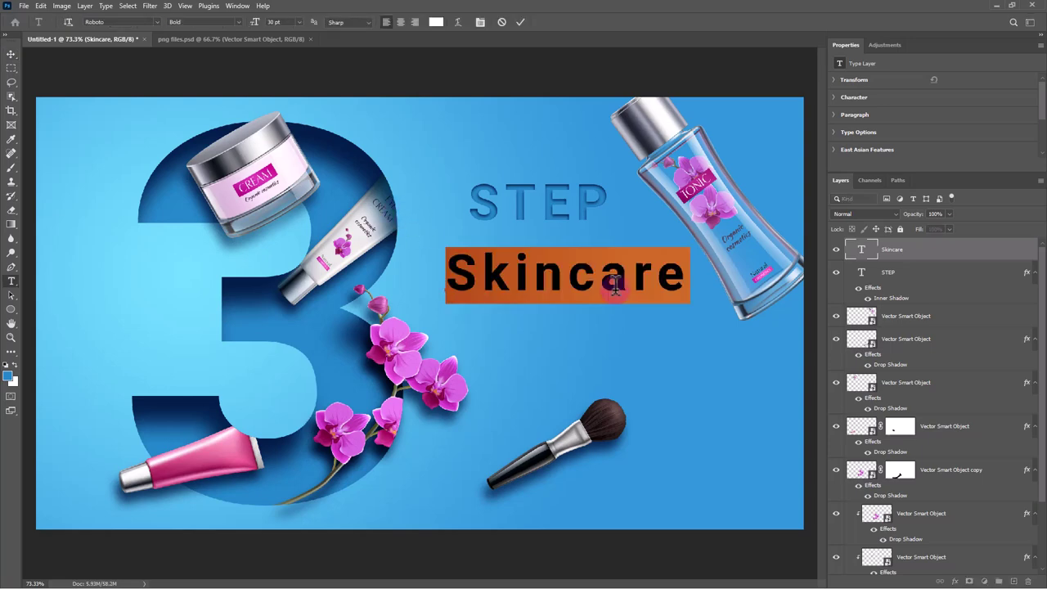
pyautogui.click(157, 22)
pyautogui.scroll(10, 220, 491)
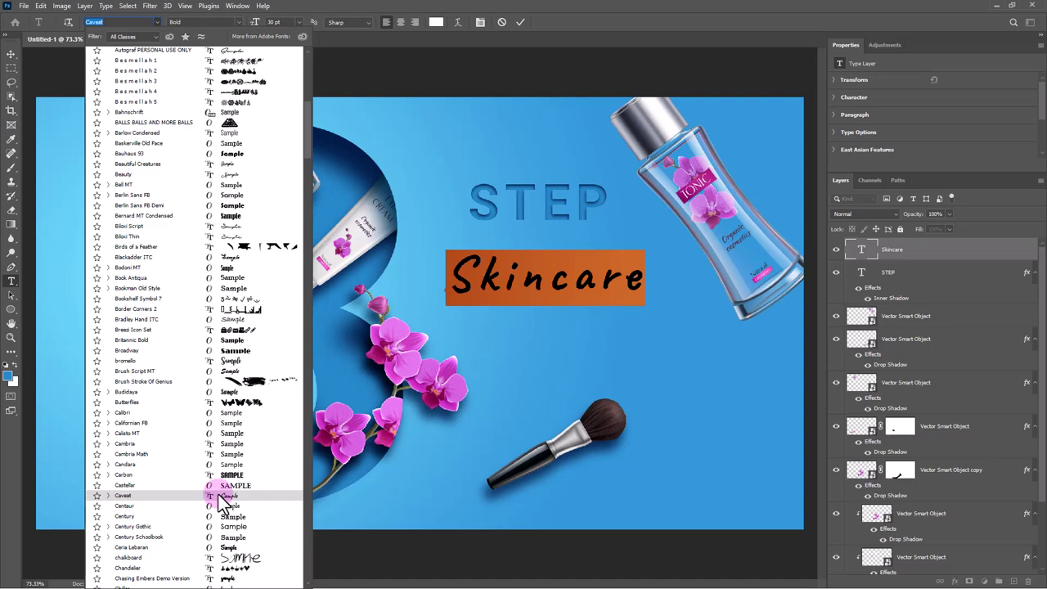
pyautogui.click(218, 495)
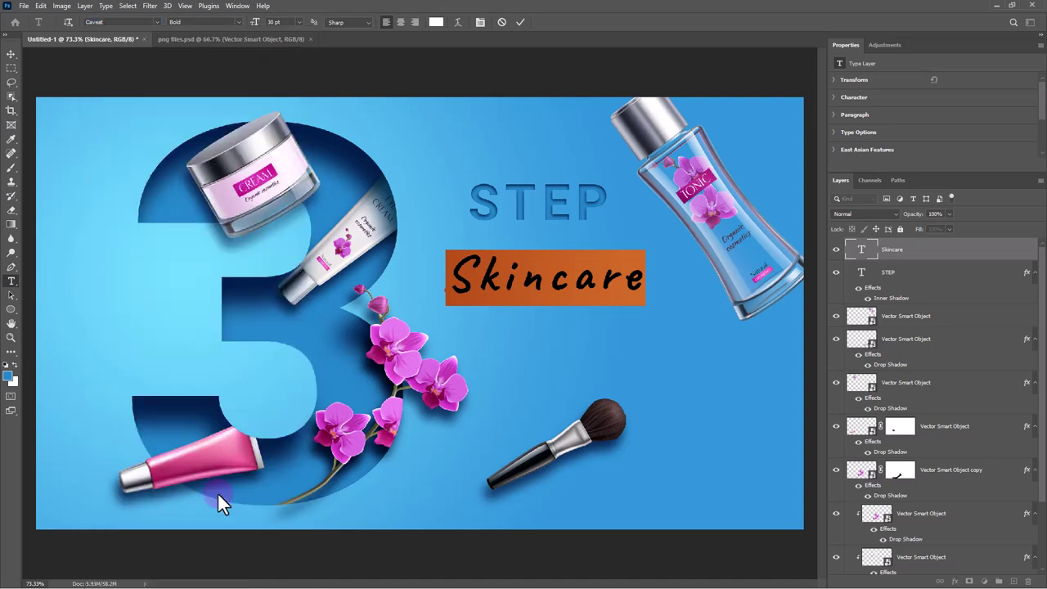
pyautogui.click(238, 23)
pyautogui.click(204, 35)
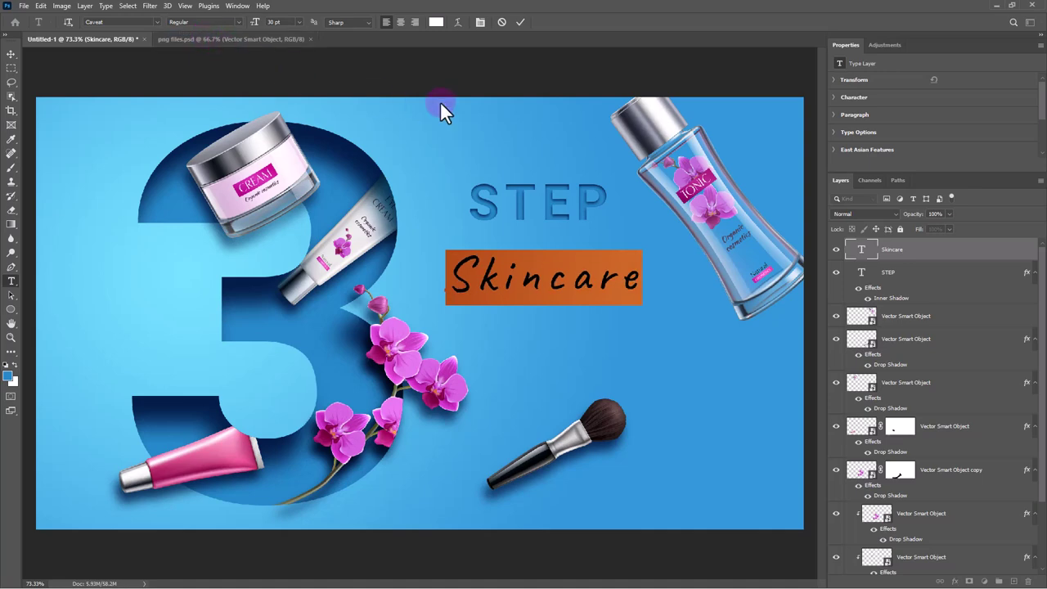
pyautogui.click(521, 22)
pyautogui.press('v')
pyautogui.moveTo(613, 297)
pyautogui.mouseDown()
pyautogui.moveTo(593, 271)
pyautogui.moveTo(720, 271)
pyautogui.mouseUp()
pyautogui.click(630, 267)
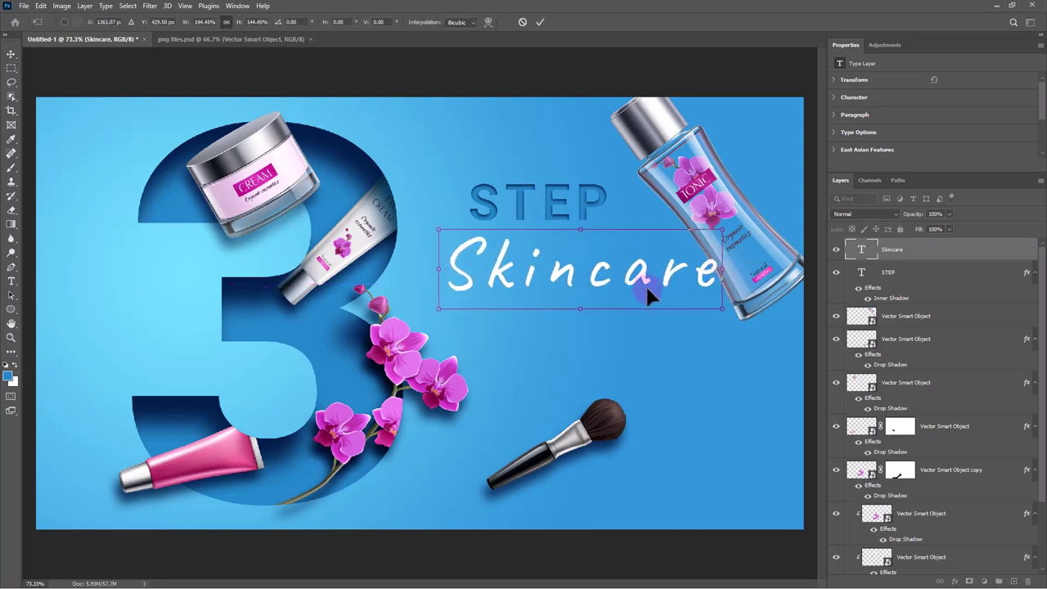
# Scale up the Skincare and STEP text with Free Transform.
pyautogui.moveTo(642, 273)
pyautogui.mouseDown()
pyautogui.moveTo(640, 302)
pyautogui.moveTo(641, 282)
pyautogui.mouseUp()
pyautogui.press('Return')
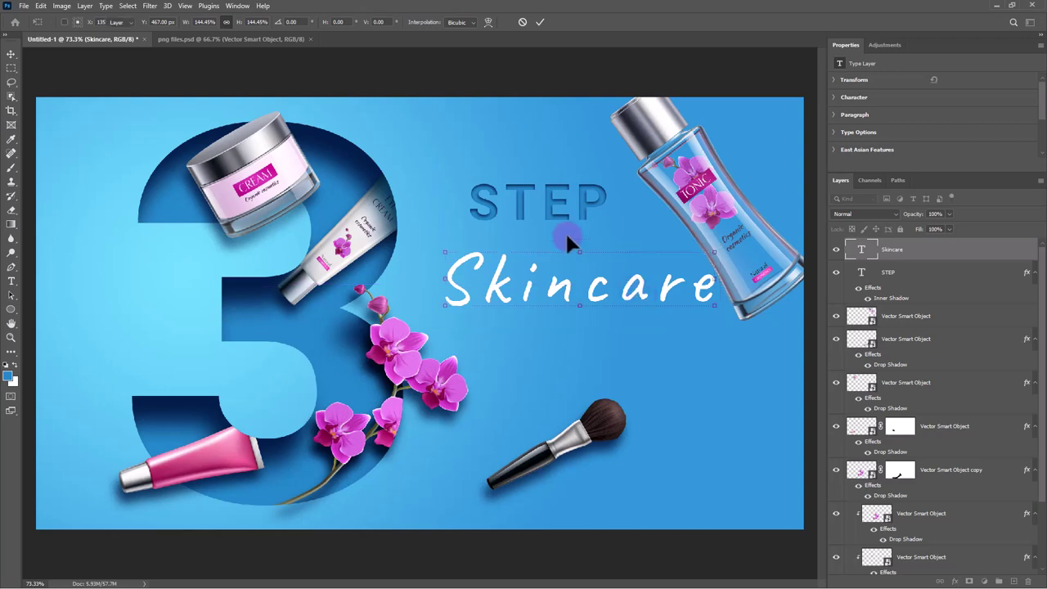
pyautogui.click(585, 215)
pyautogui.click(608, 202)
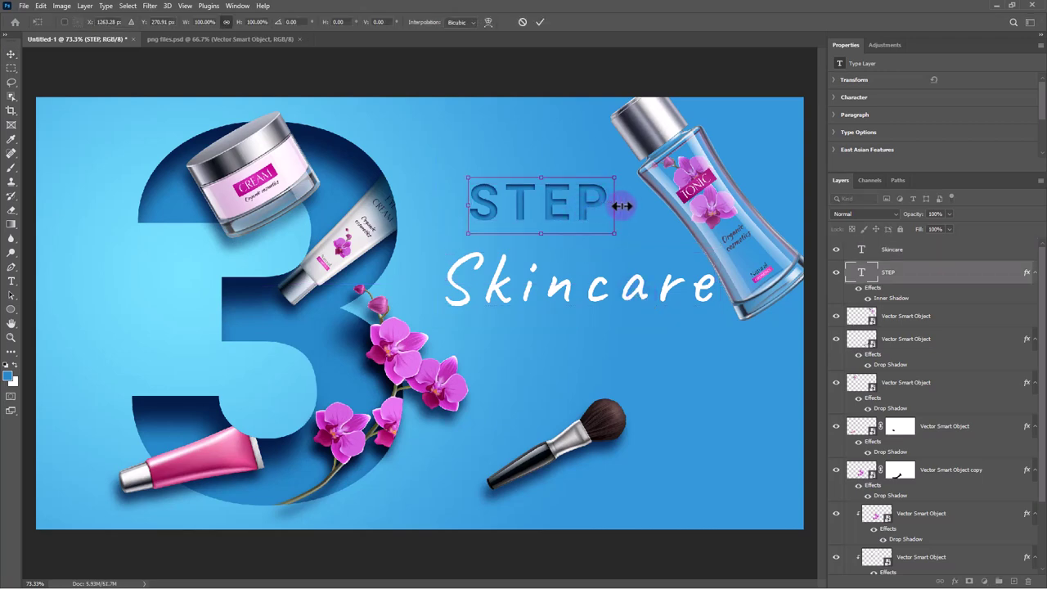
pyautogui.moveTo(615, 205)
pyautogui.mouseDown()
pyautogui.moveTo(703, 204)
pyautogui.moveTo(606, 224)
pyautogui.mouseUp()
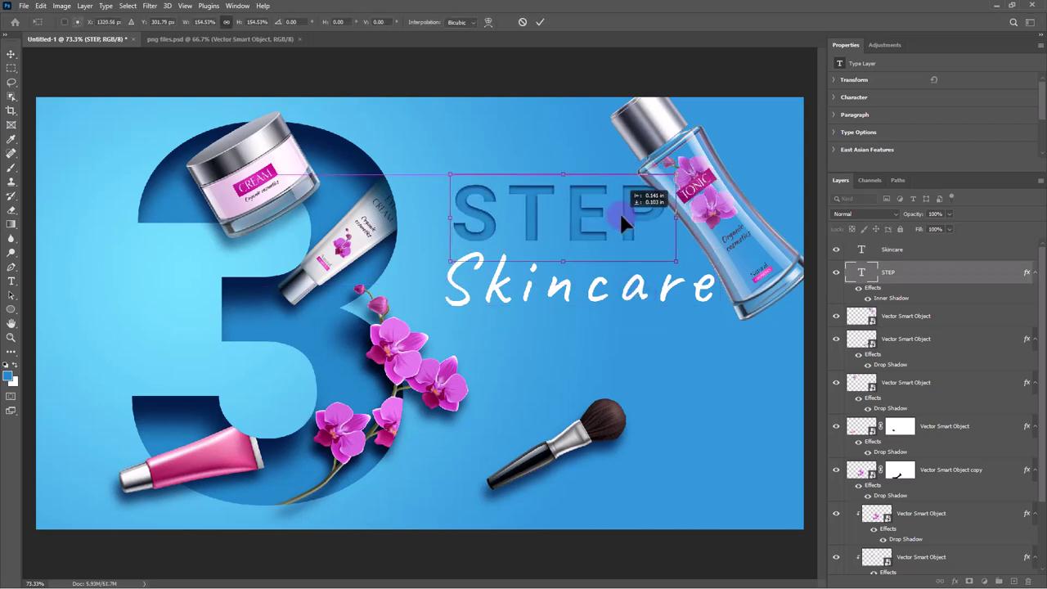
pyautogui.moveTo(672, 214); pyautogui.dragTo(614, 230)
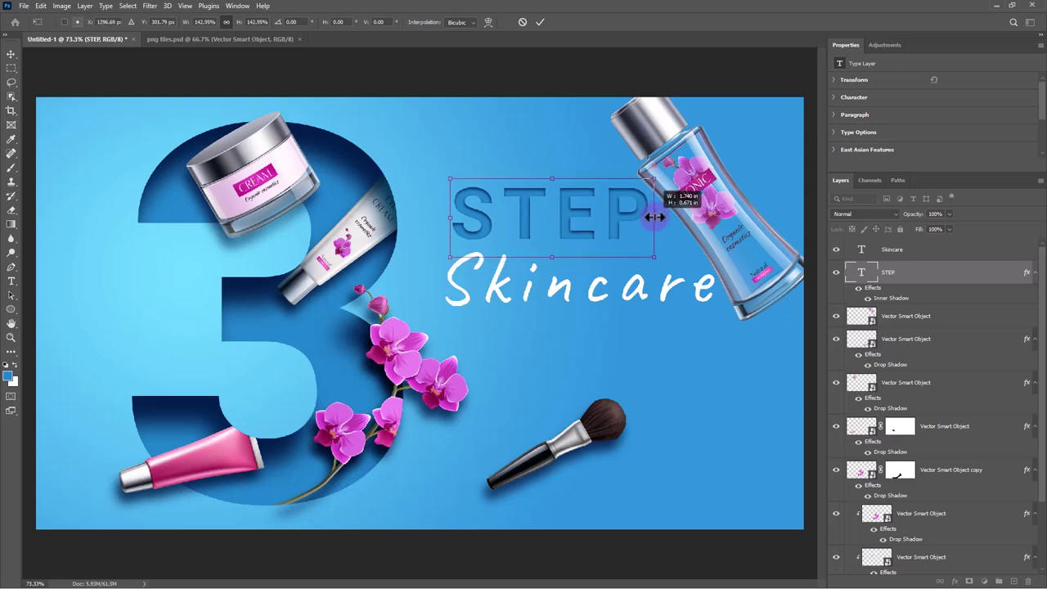
pyautogui.press('Return')
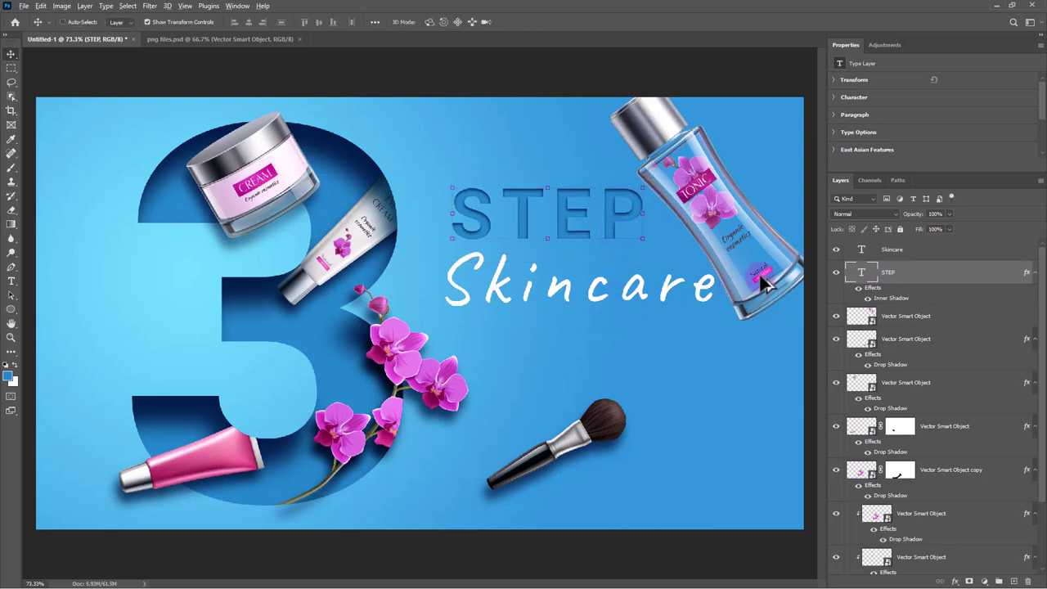
# Move the tonic bottle's layer to the top so it overlaps the Skincare text.
pyautogui.keyDown('ctrl'); pyautogui.click(762, 299); pyautogui.keyUp('ctrl')
pyautogui.moveTo(762, 299); pyautogui.dragTo(765, 313)
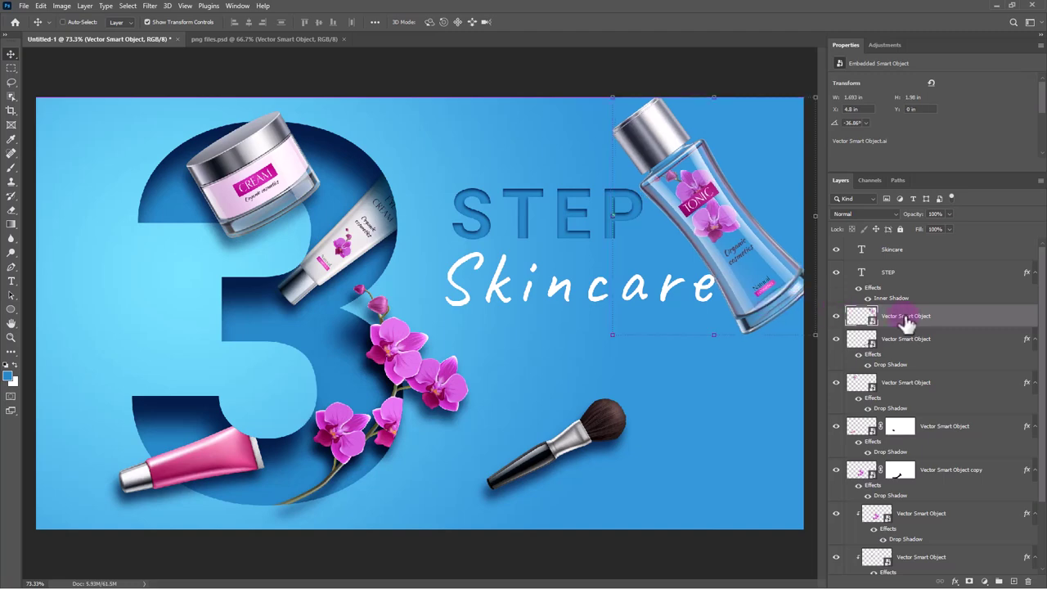
pyautogui.moveTo(906, 316); pyautogui.dragTo(892, 243)
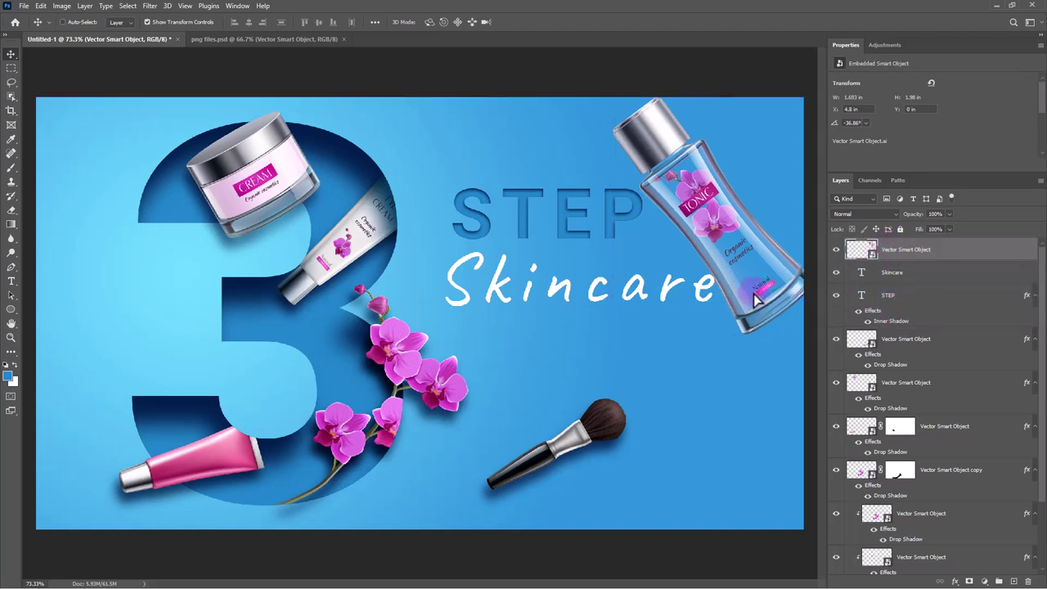
pyautogui.moveTo(766, 299); pyautogui.dragTo(749, 297)
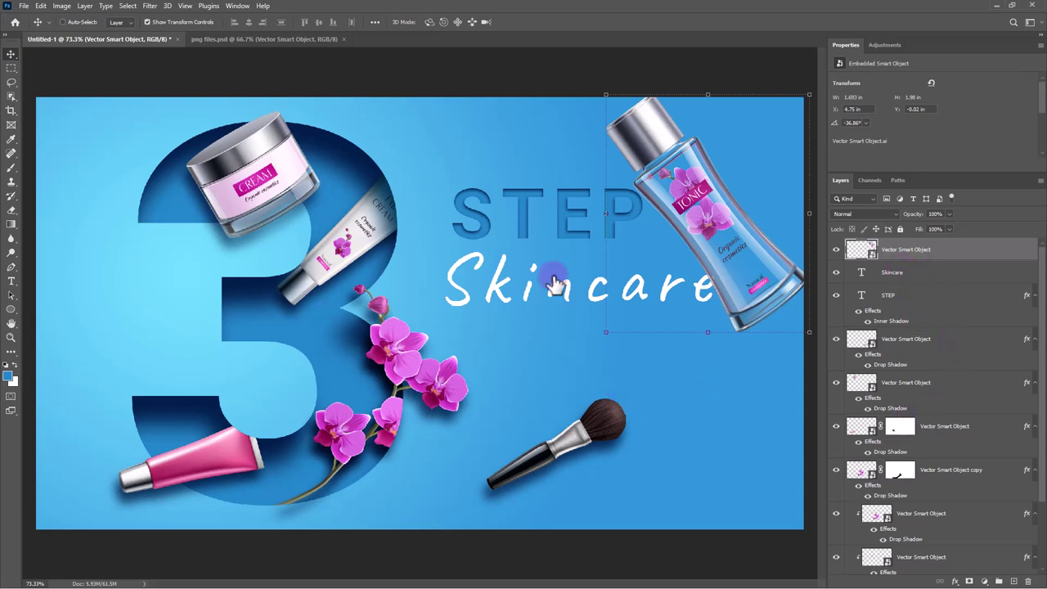
pyautogui.click(921, 276)
pyautogui.rightClick(11, 312)
pyautogui.click(45, 310)
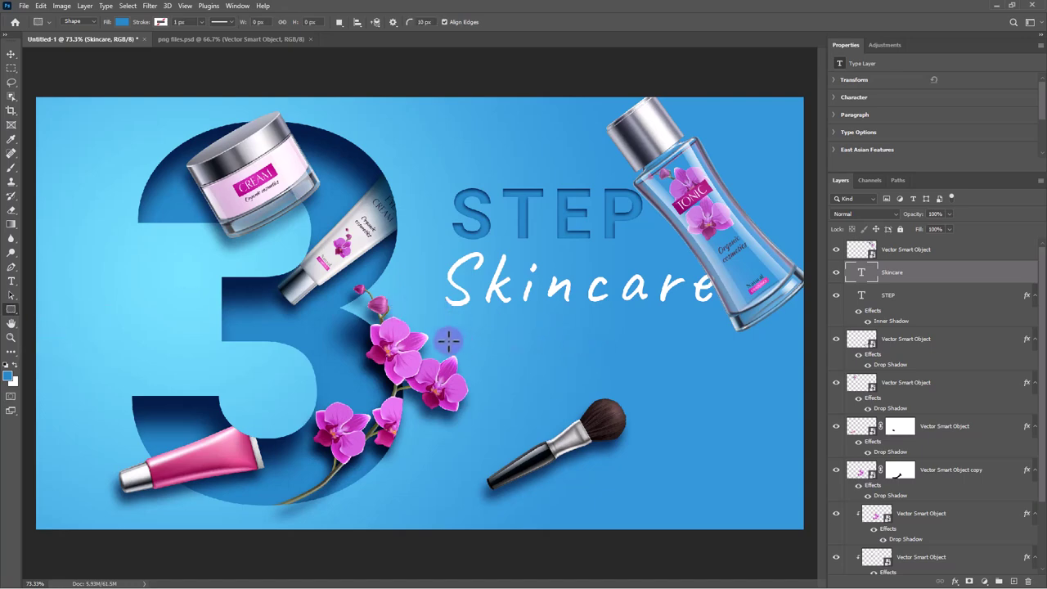
# Draw a blue bar across the lower right and fade its left end with a black-to-white mask gradient.
pyautogui.moveTo(438, 343); pyautogui.dragTo(808, 375)
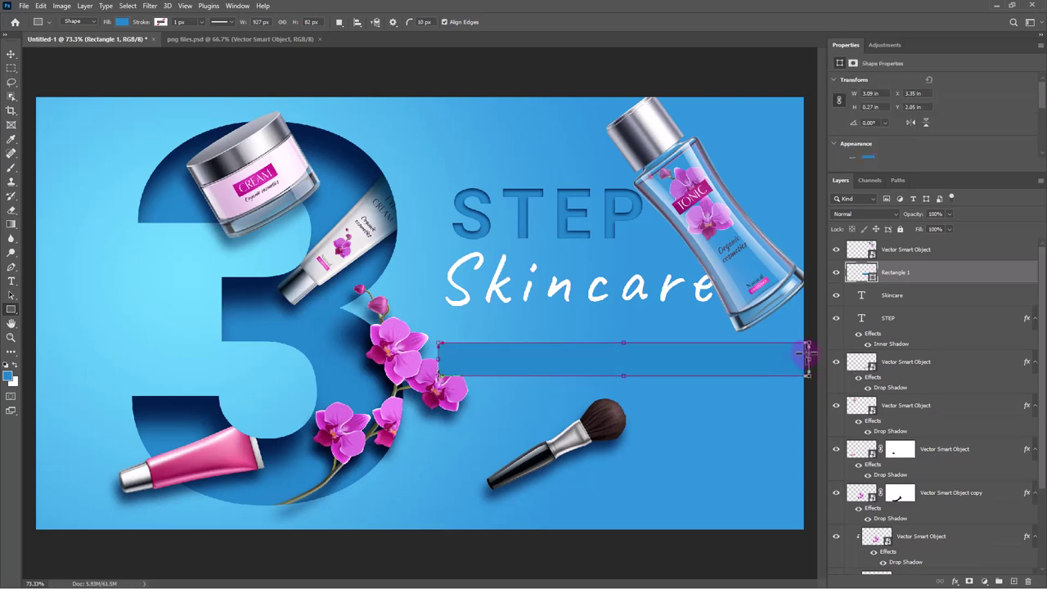
pyautogui.click(972, 581)
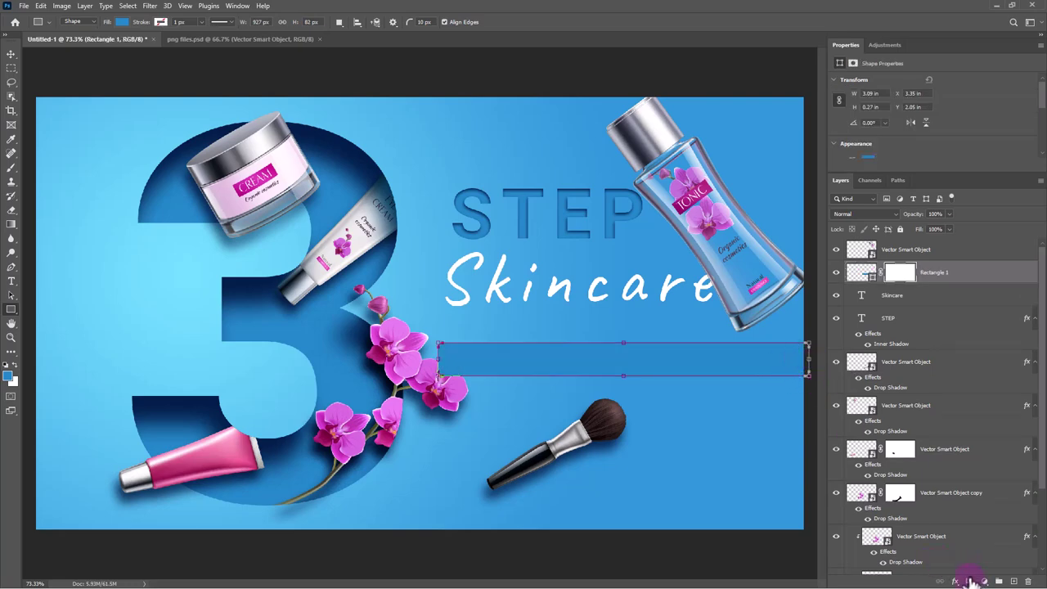
pyautogui.click(10, 223)
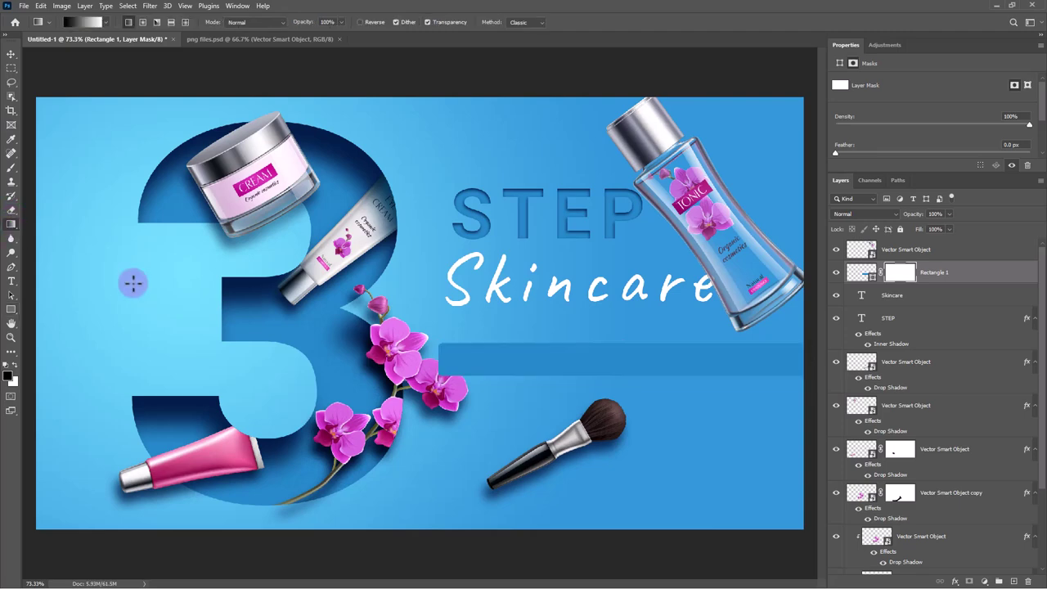
pyautogui.moveTo(424, 350); pyautogui.dragTo(569, 355)
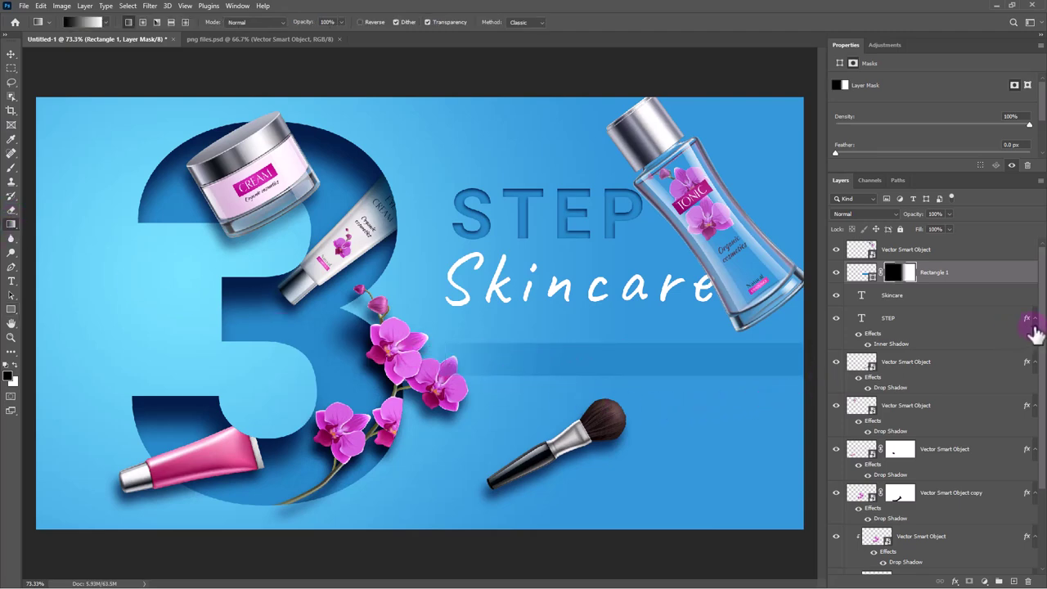
pyautogui.click(915, 327)
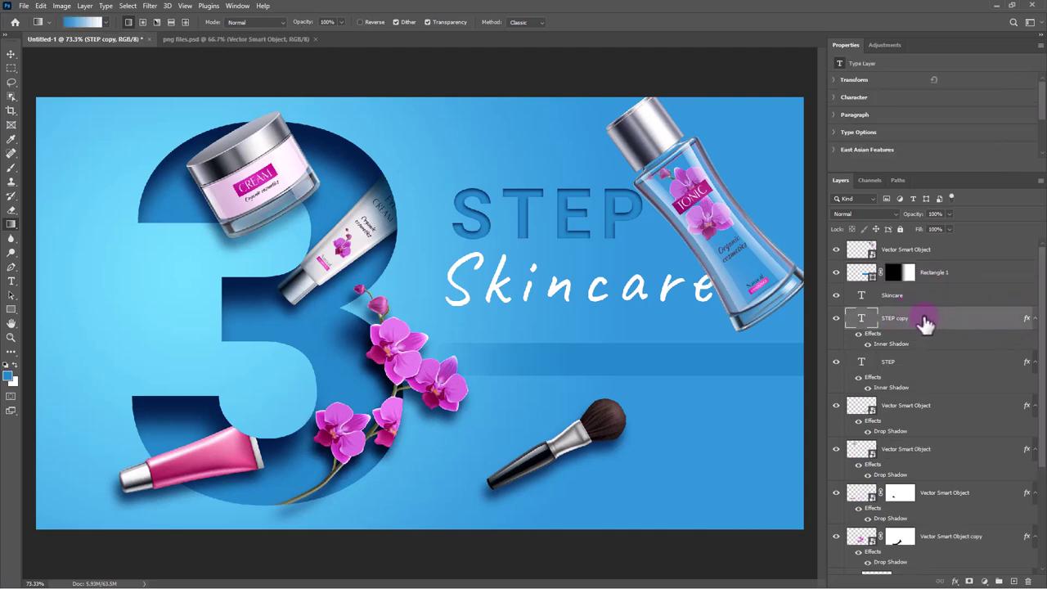
# Duplicate the STEP text layer, remove the copy's inner shadow, and move it down onto the bar.
pyautogui.moveTo(925, 322)
pyautogui.mouseDown()
pyautogui.moveTo(919, 241)
pyautogui.moveTo(919, 279)
pyautogui.moveTo(1024, 582)
pyautogui.mouseUp()
pyautogui.click(859, 288)
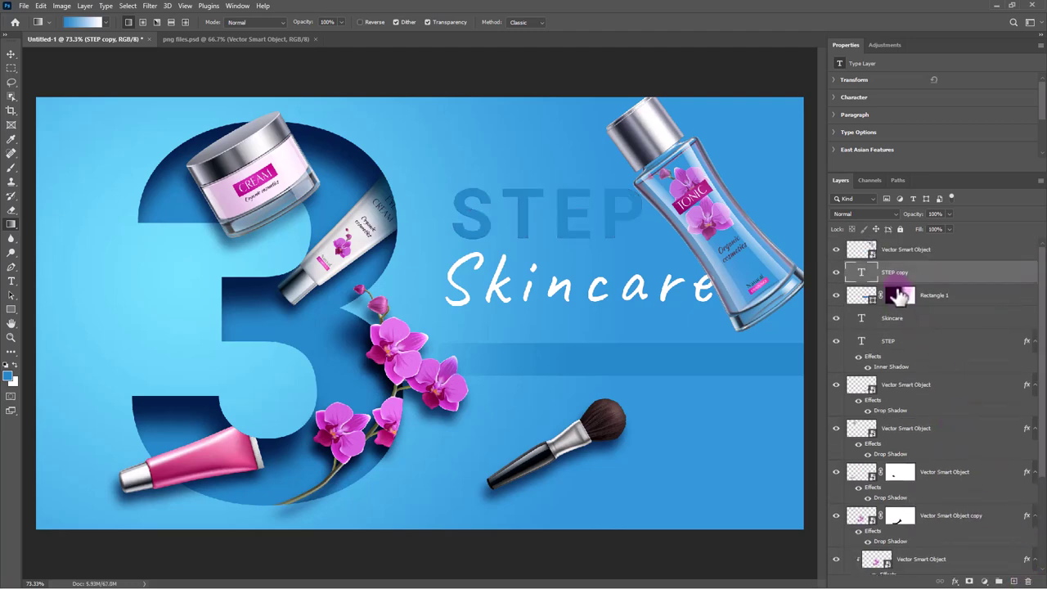
pyautogui.click(888, 283)
pyautogui.press('v')
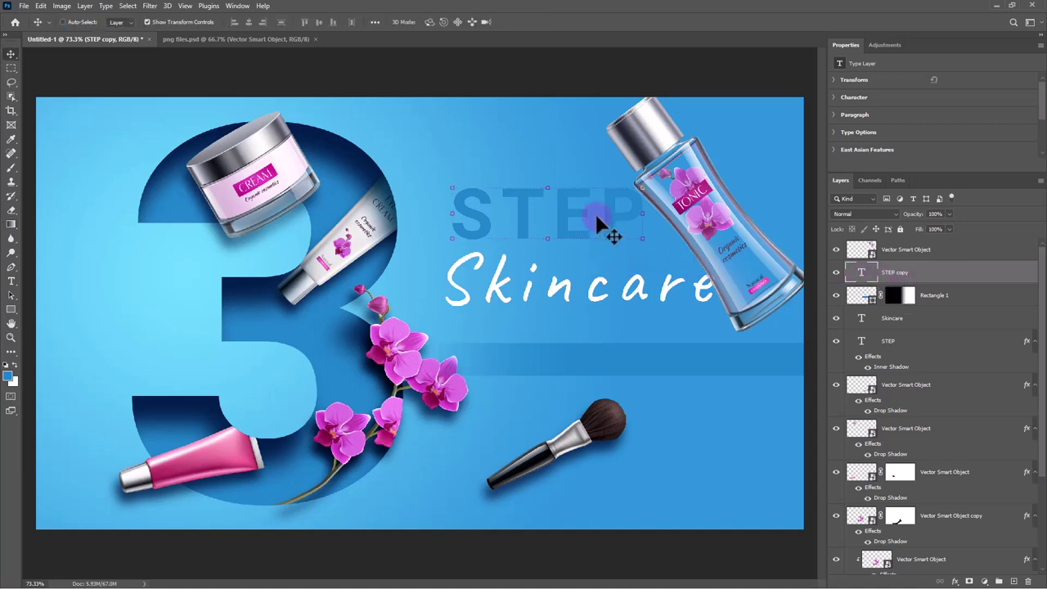
pyautogui.moveTo(605, 225)
pyautogui.mouseDown()
pyautogui.moveTo(628, 368)
pyautogui.moveTo(623, 360)
pyautogui.mouseUp()
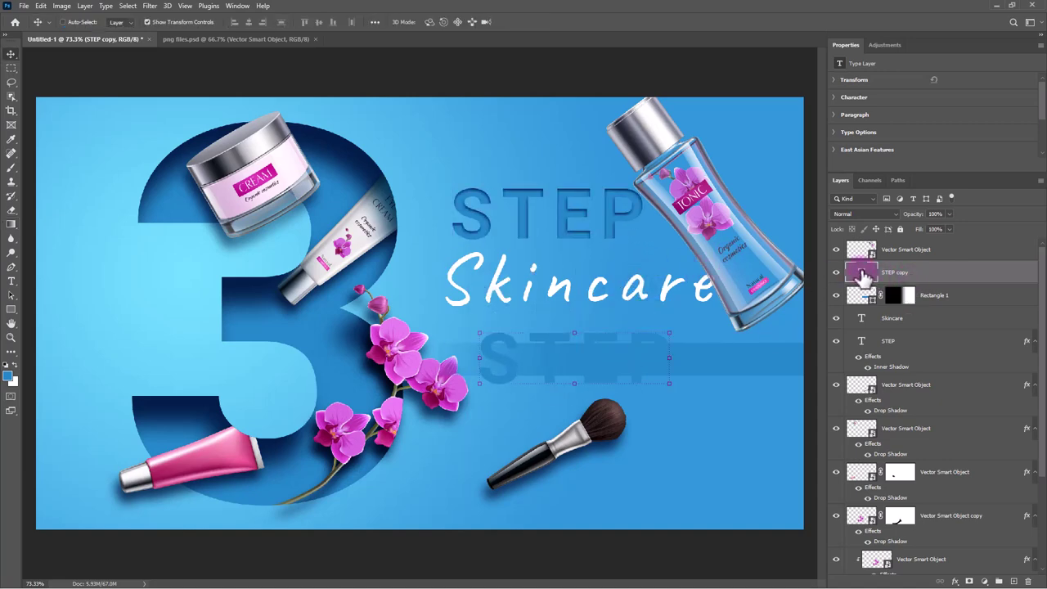
# Make the copied text white (ffffff), Regular weight and a smaller size.
pyautogui.press('t')
pyautogui.doubleClick(861, 271)
pyautogui.click(436, 22)
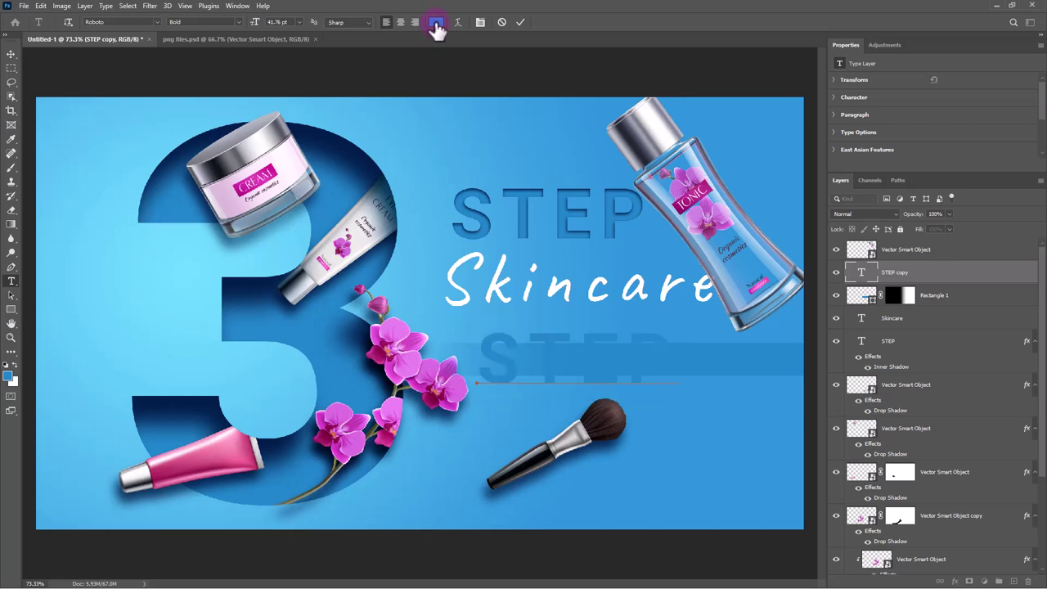
pyautogui.write('ffffff')
pyautogui.click(827, 167)
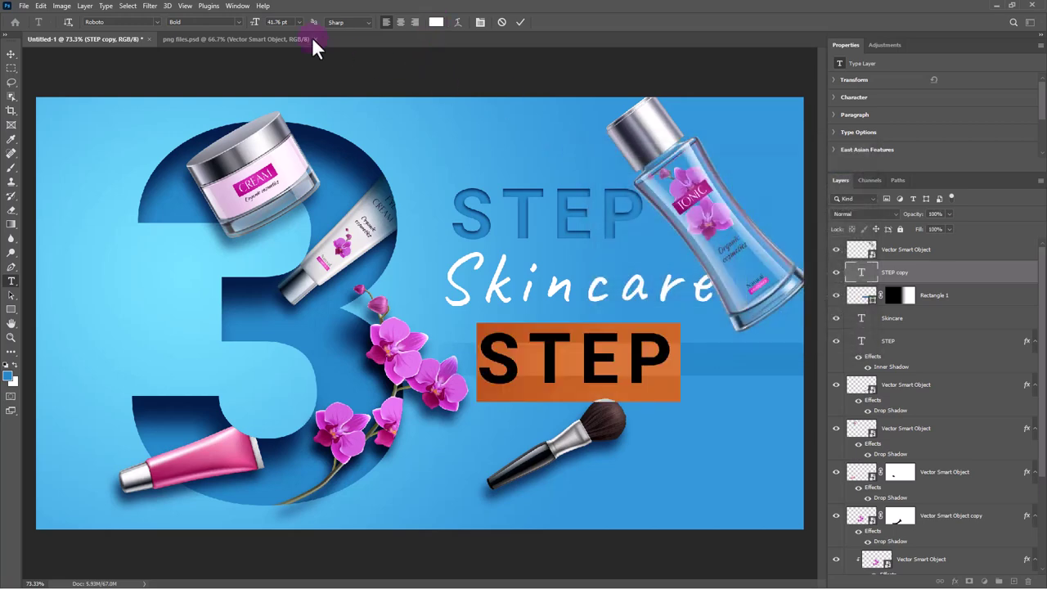
pyautogui.click(237, 22)
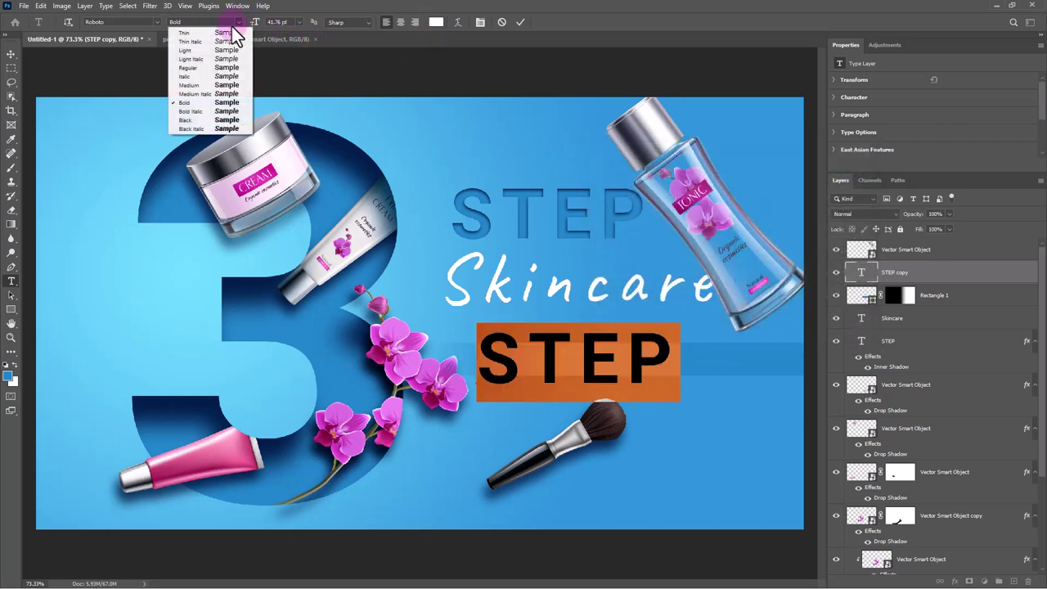
pyautogui.click(189, 67)
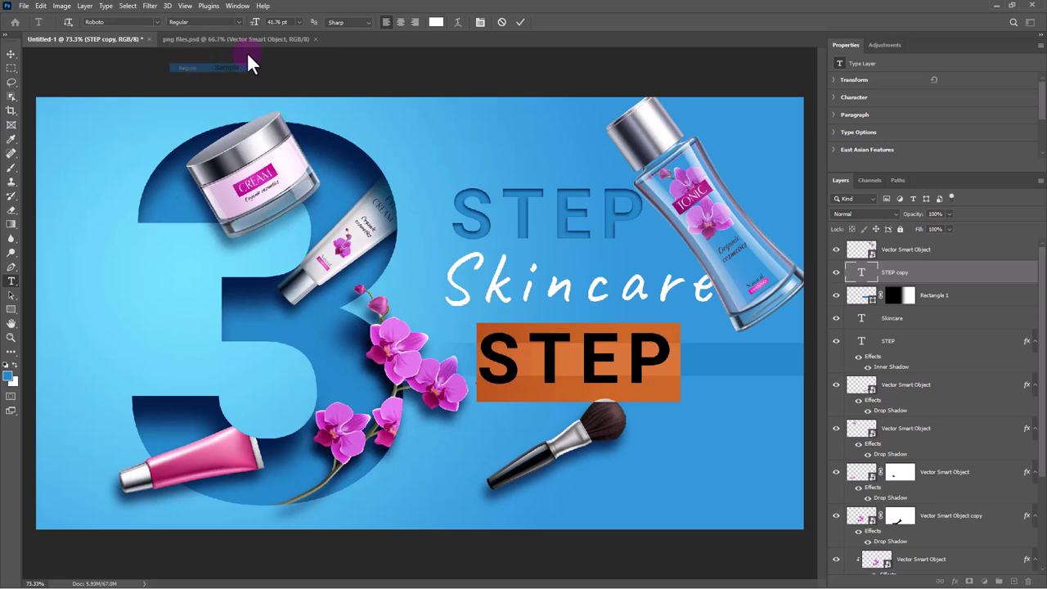
pyautogui.moveTo(257, 22); pyautogui.dragTo(237, 26)
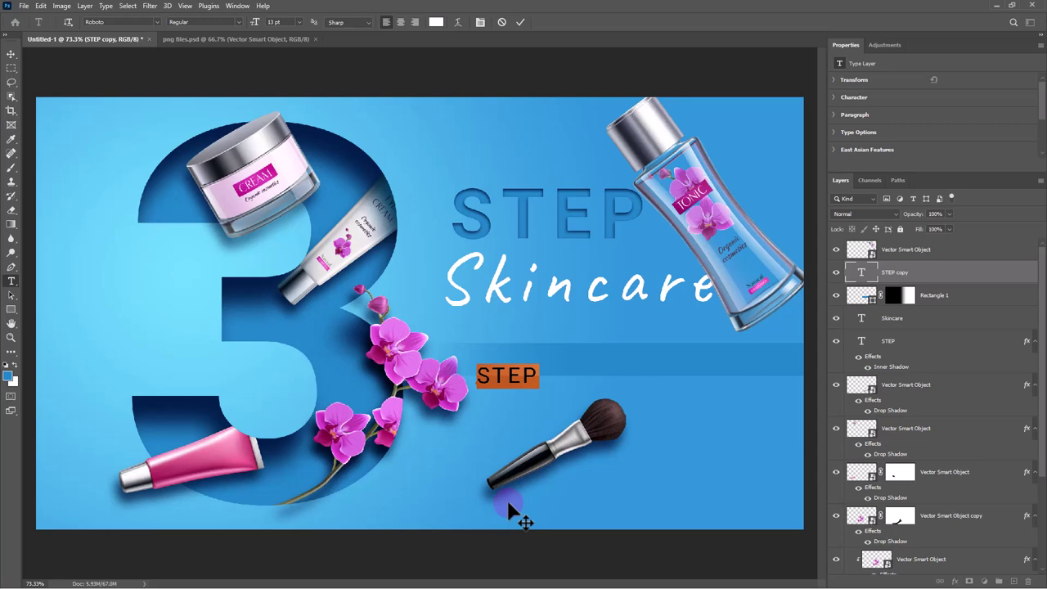
# Retype the copy as PHOTOSHOP TUTORIAL and nudge the caption up onto the bar.
pyautogui.write('PHOTOSHOP TUTORIAL')
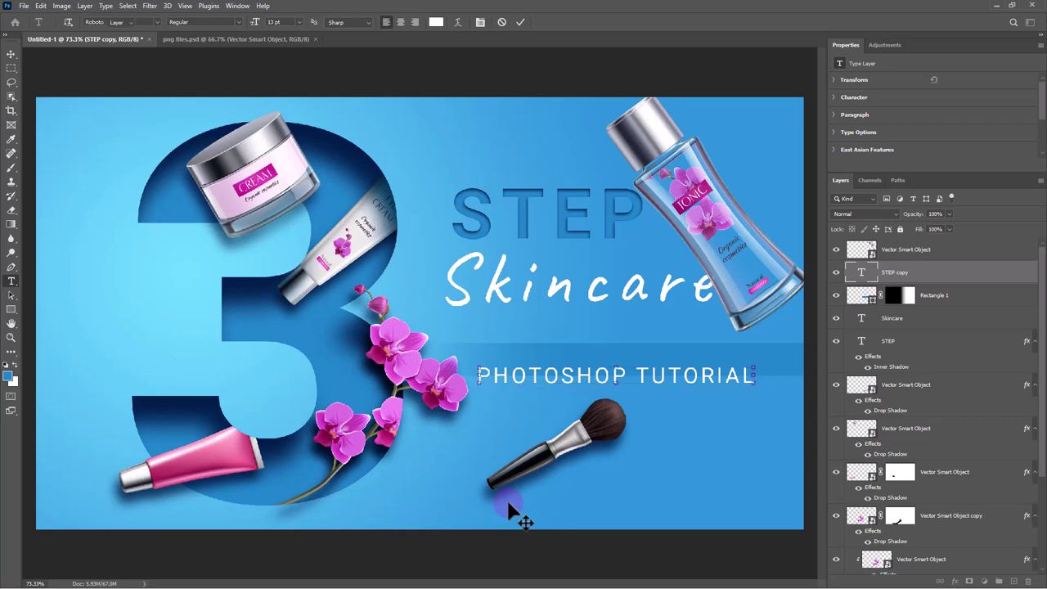
pyautogui.hotkey('ctrl', 'Return')
pyautogui.moveTo(672, 387); pyautogui.dragTo(674, 369)
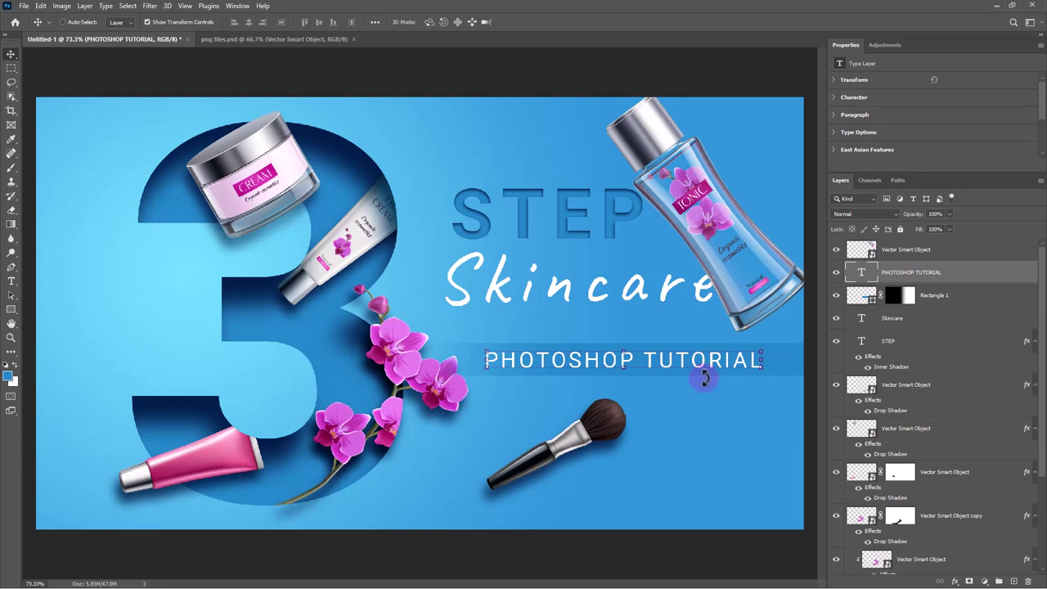